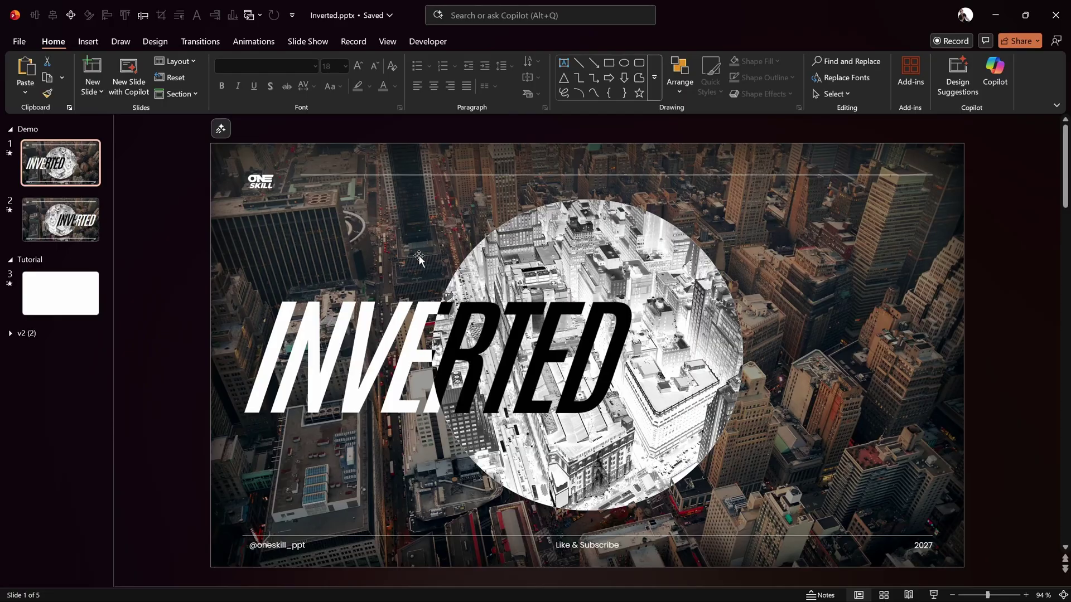
Step: Show the blank slide 3 in the Tutorial section of Inverted.pptx
left_click(72, 295)
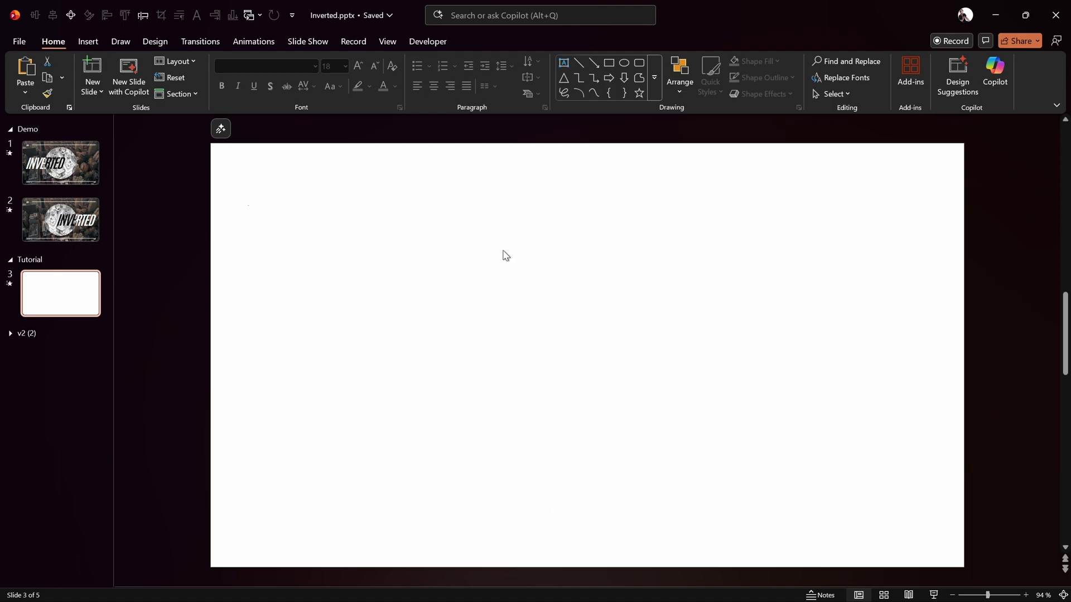
key("super+Tab")
Step: Copy the New York aerial street photo from Freepik, then bring up Photopea
left_click(555, 253)
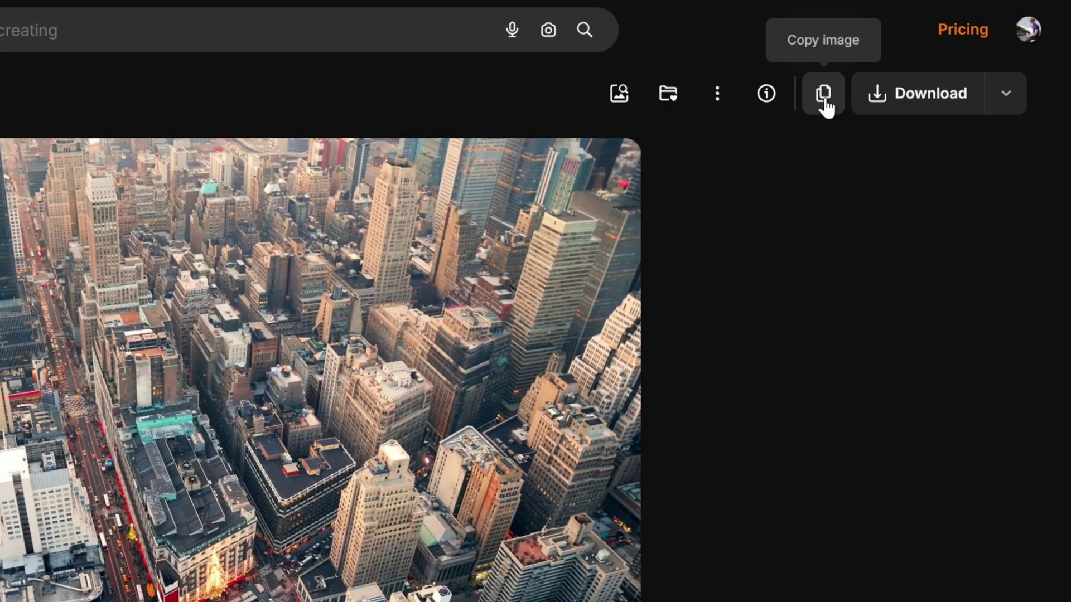
left_click(820, 112)
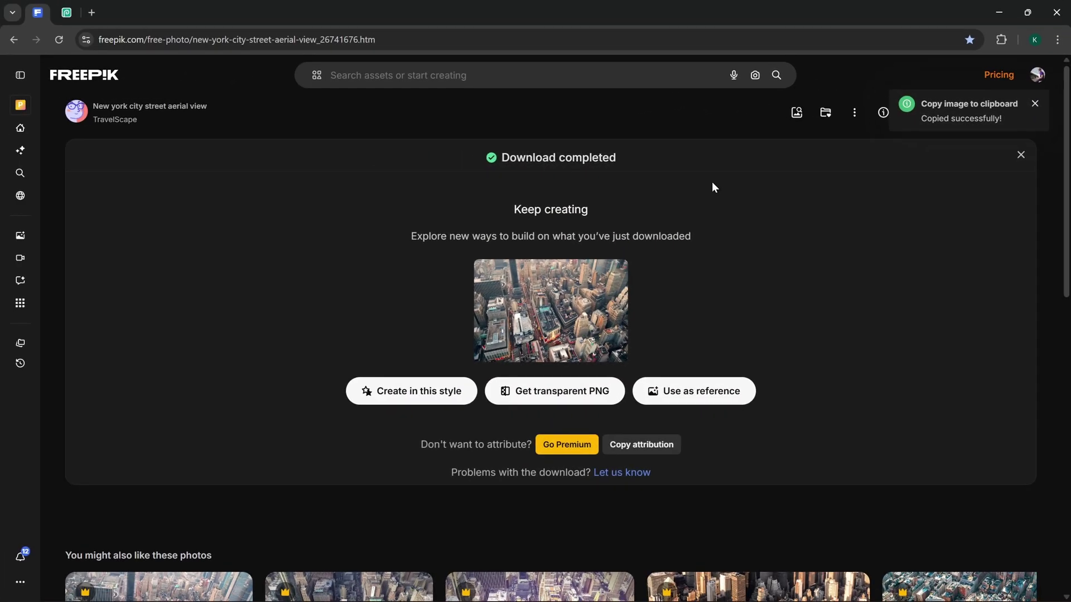
left_click(69, 12)
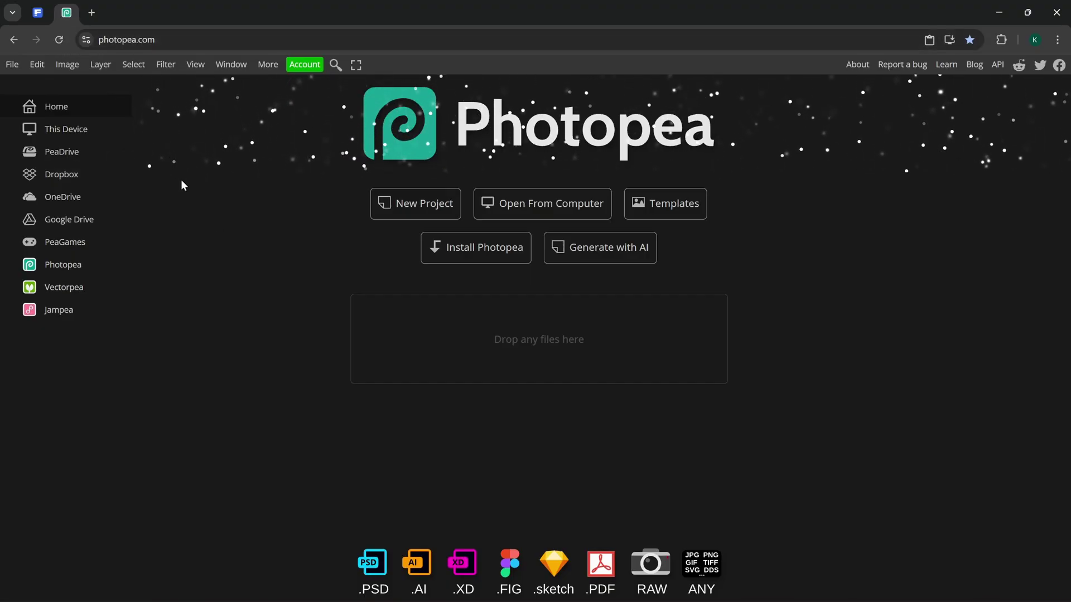
Step: Paste the city photo into Photopea as a new image and crop it to a fixed 16:9 ratio
key("ctrl")
key("ctrl+v")
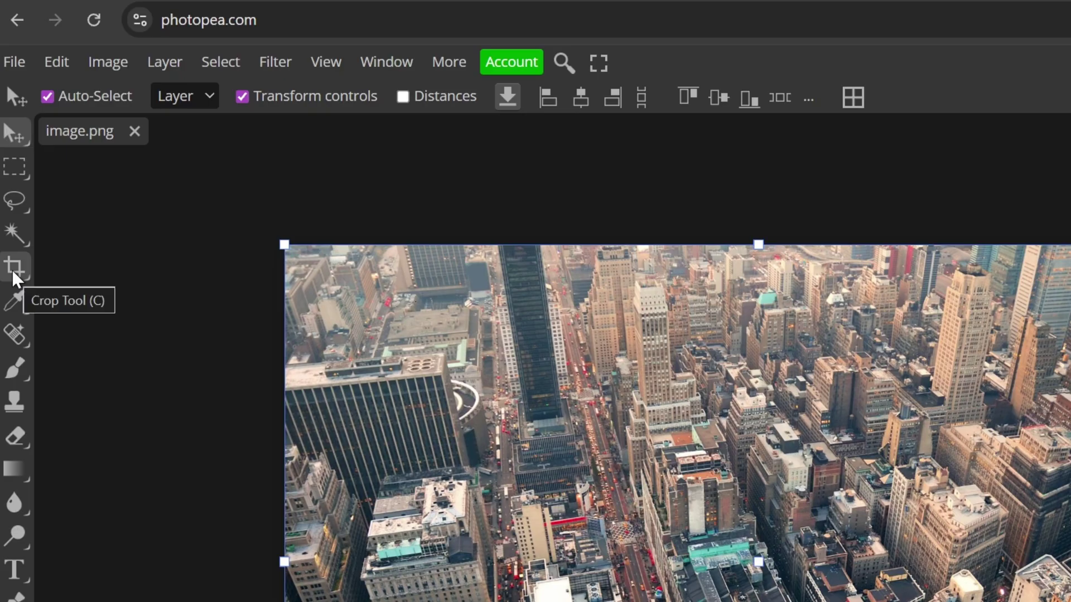
left_click(12, 273)
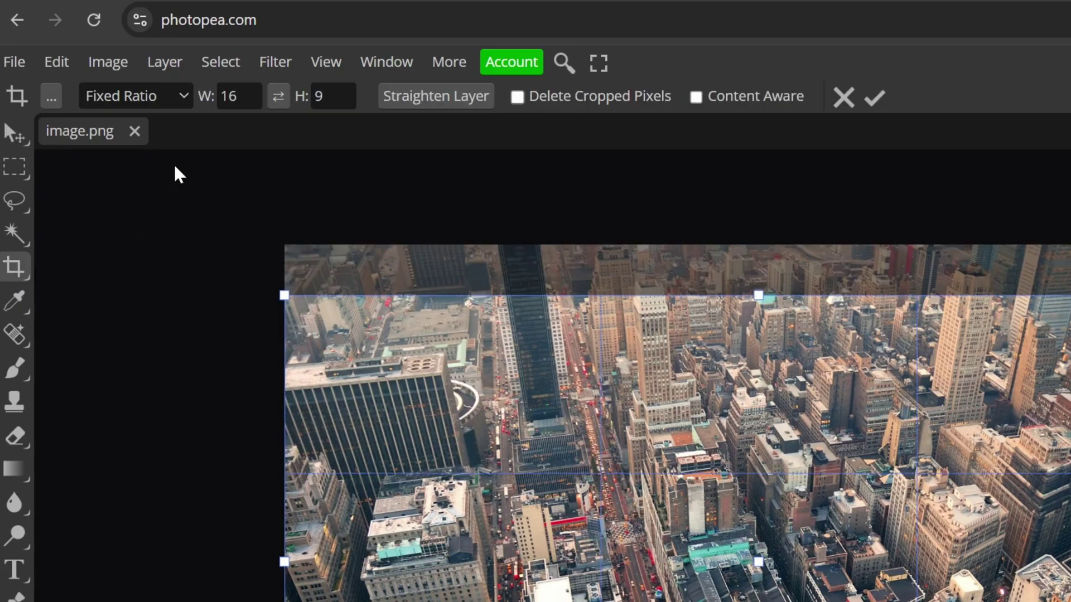
left_click(185, 96)
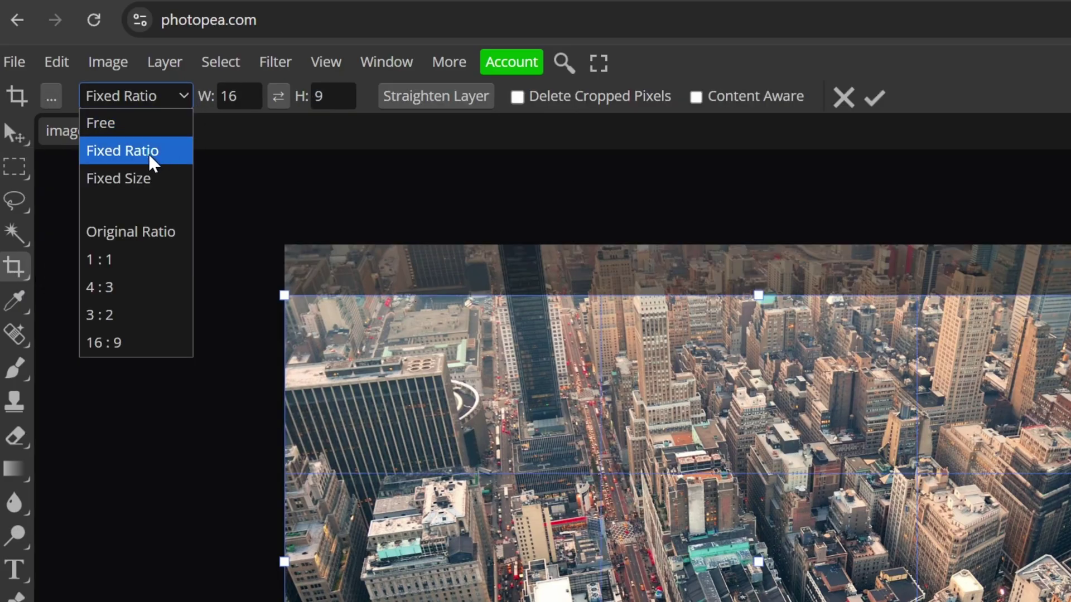
left_click(121, 352)
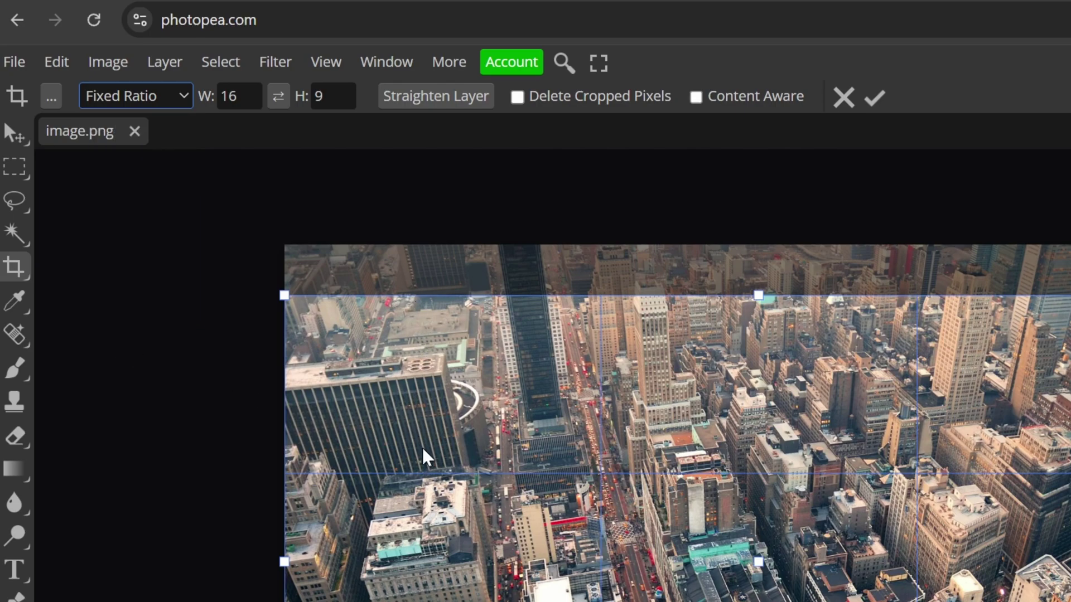
left_click(874, 100)
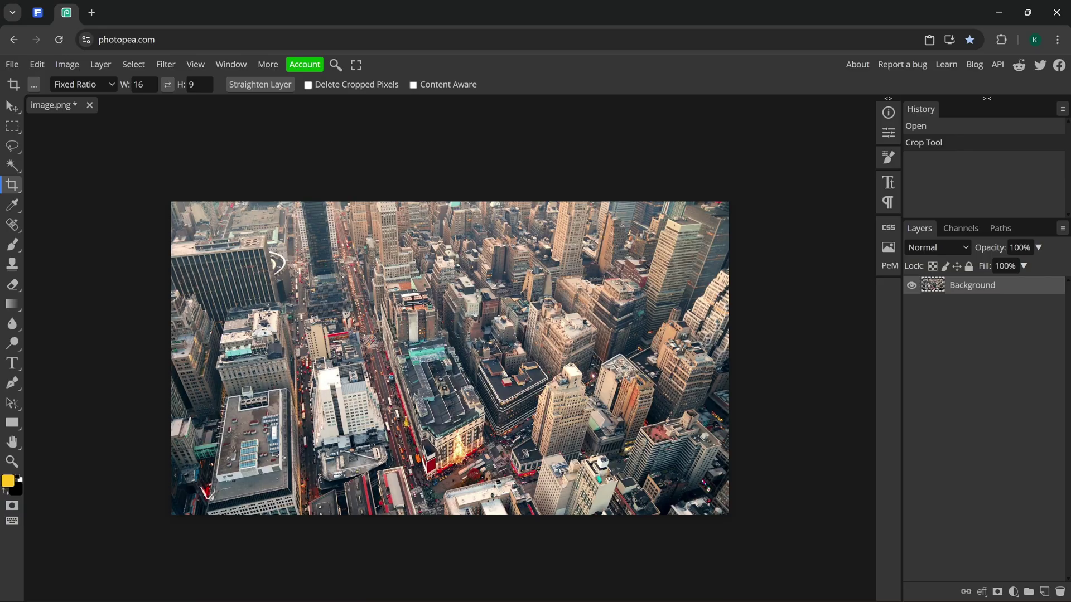
Step: Export the cropped city photo as a JPG named 'bg'
left_click(12, 64)
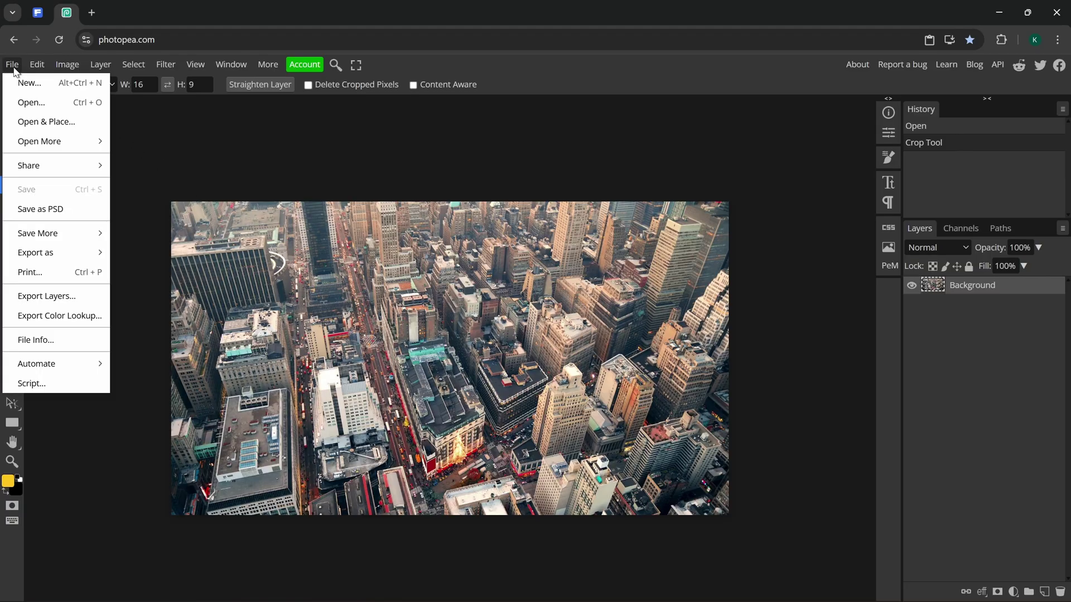
mouse_move(72, 257)
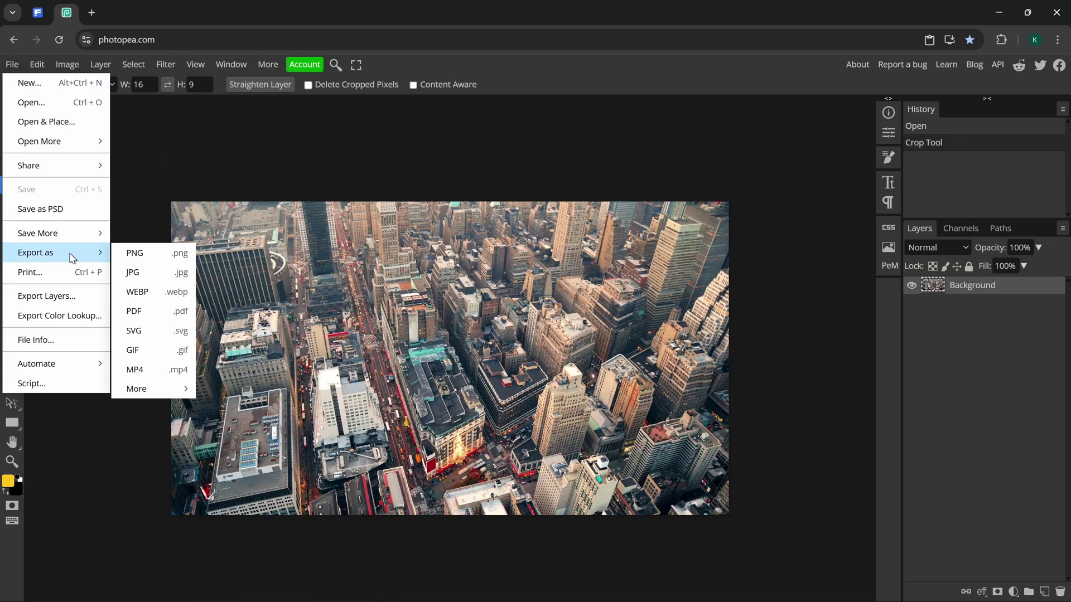
left_click(152, 272)
double_click(462, 193)
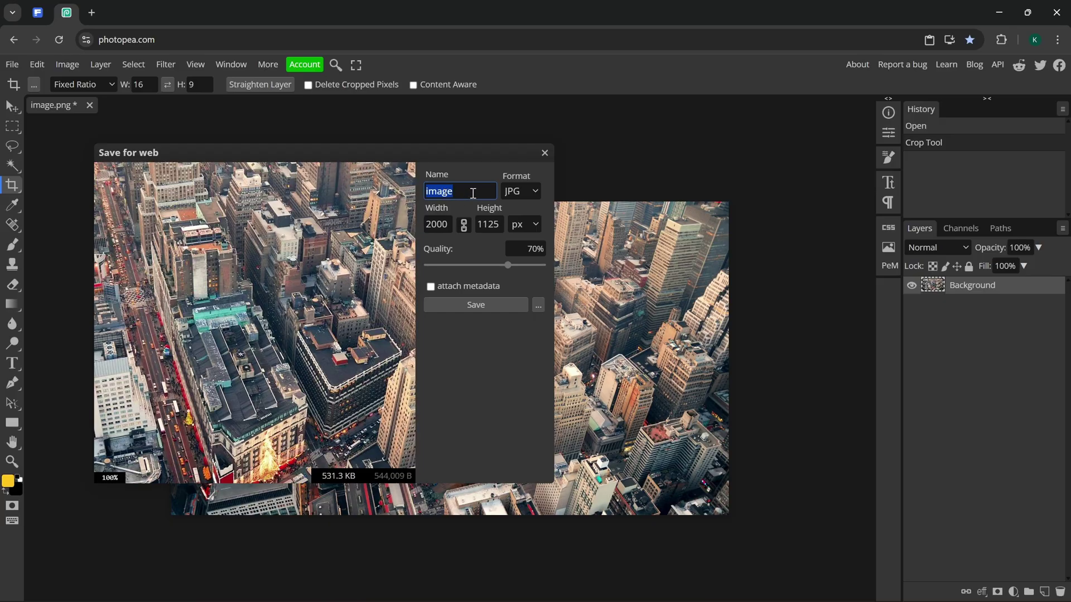
type("bg")
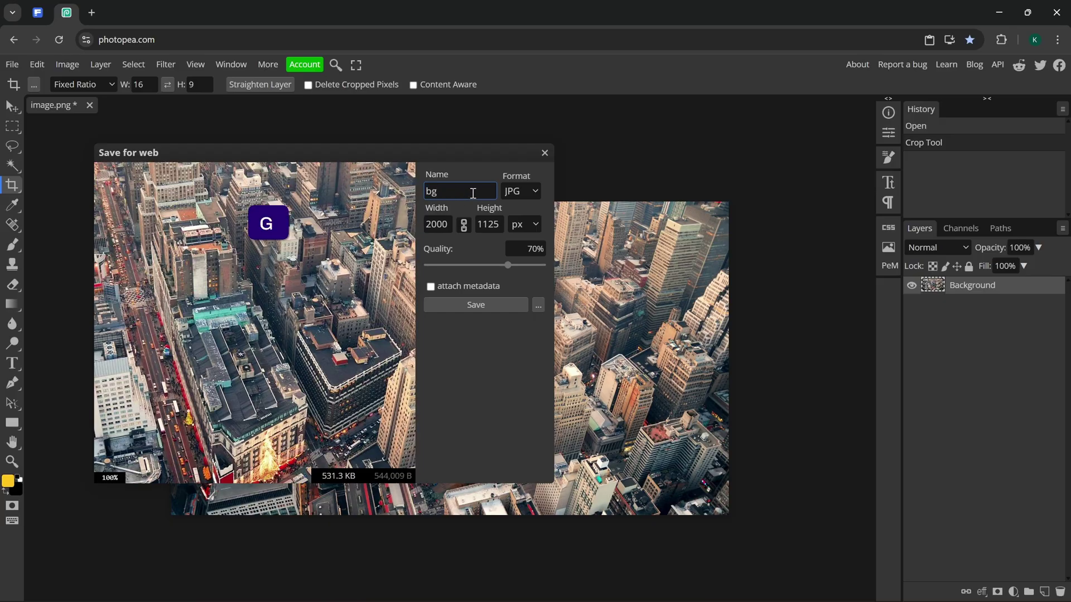
left_click(484, 306)
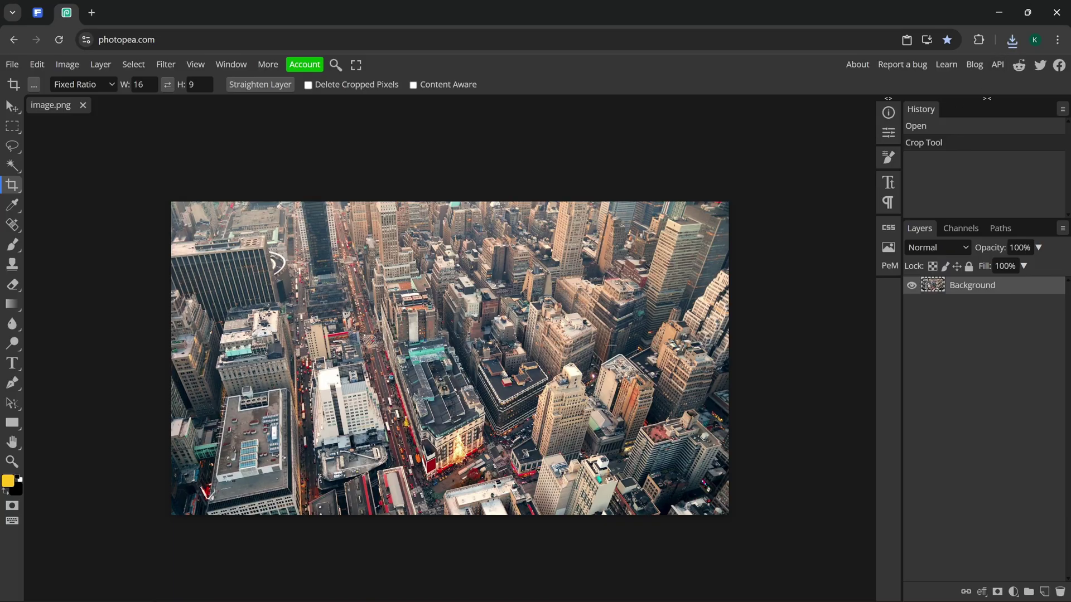
left_click(1013, 592)
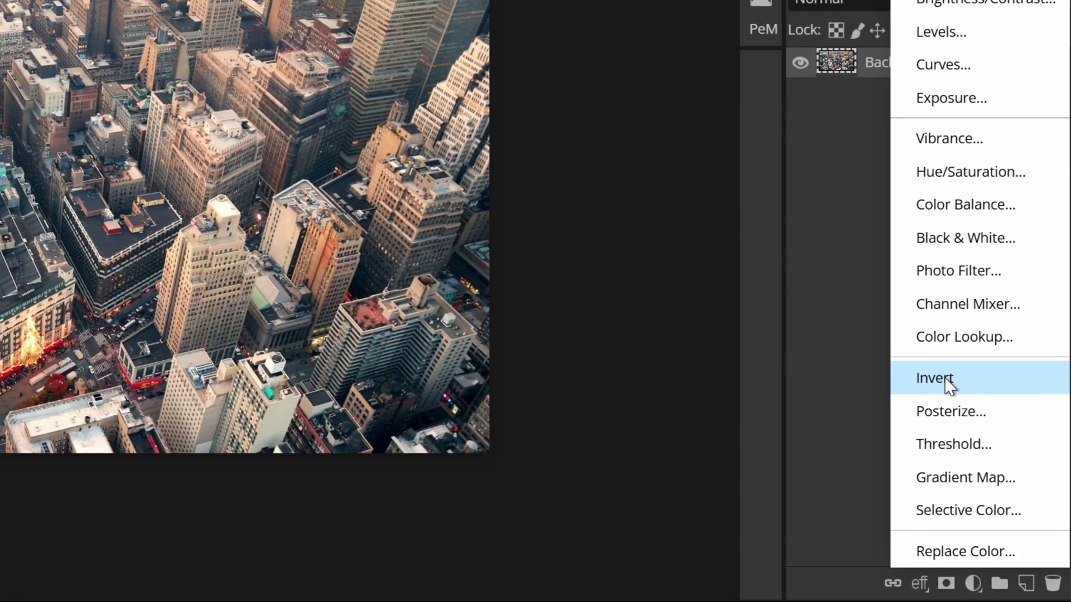
Step: Add an Invert adjustment layer and export the result as the JPG 'bg inverted'
left_click(945, 377)
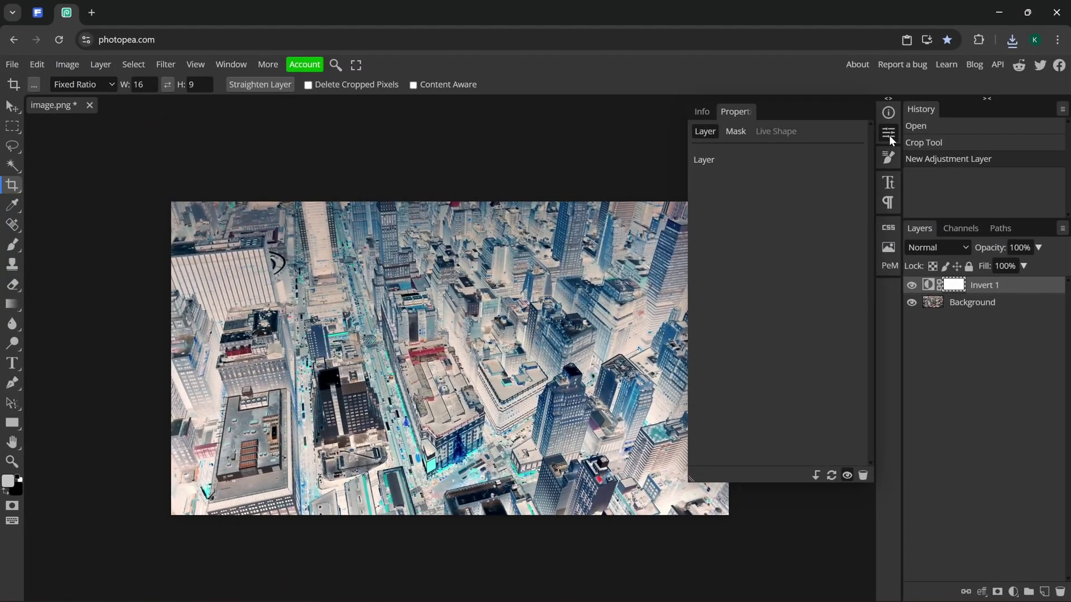
left_click(889, 134)
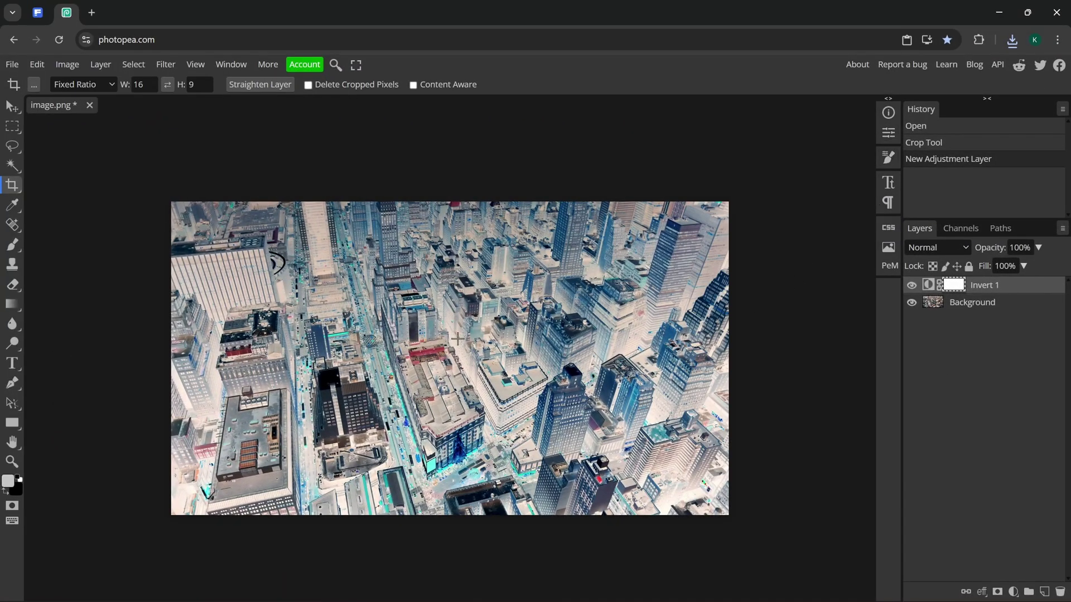
left_click(12, 64)
mouse_move(64, 253)
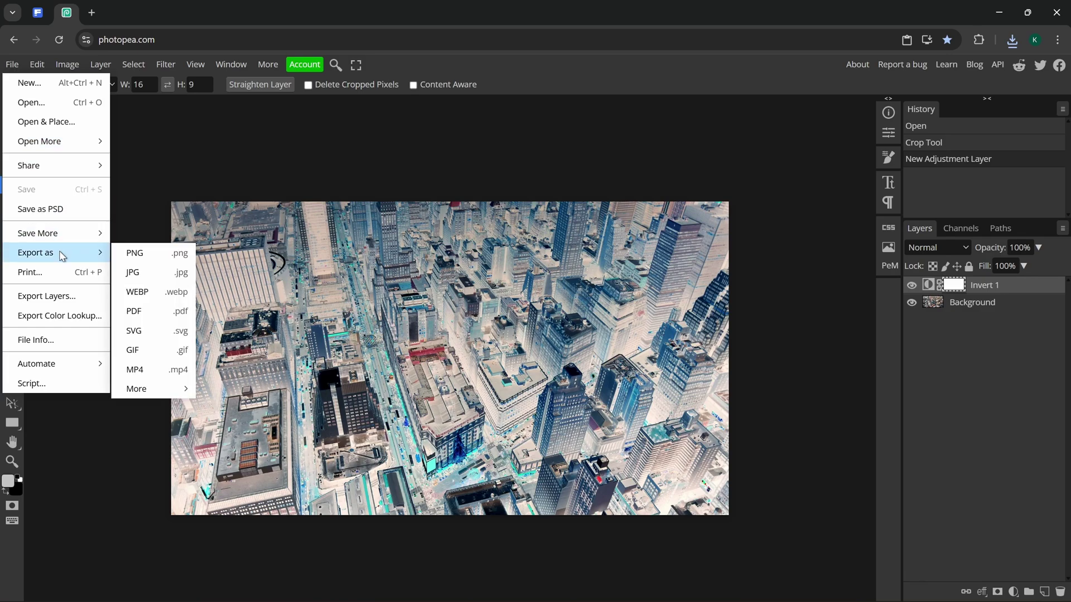
left_click(141, 273)
double_click(444, 192)
type("bg ")
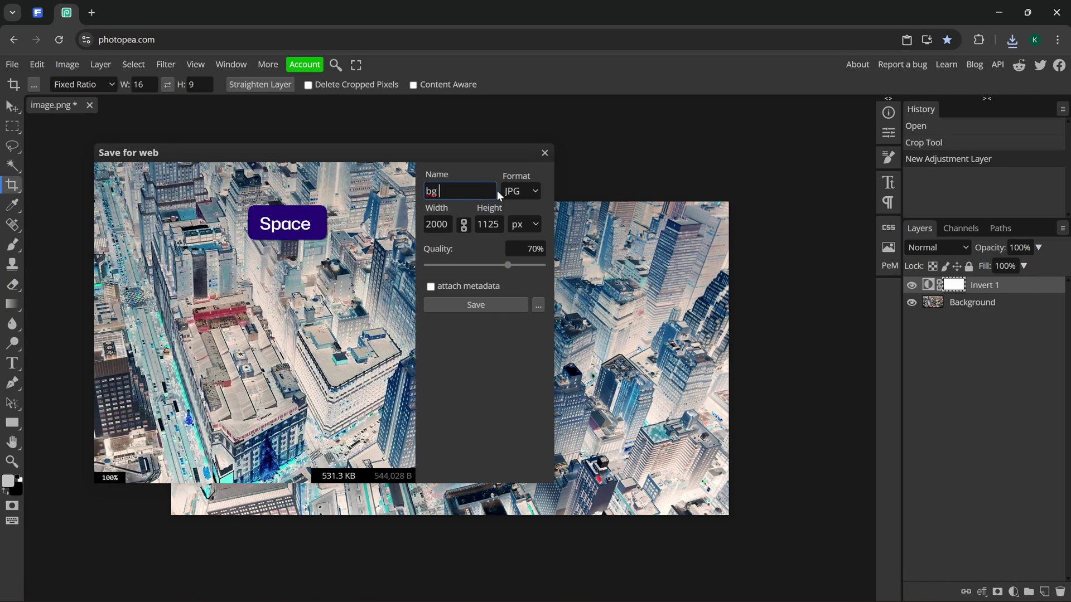
type("inverted")
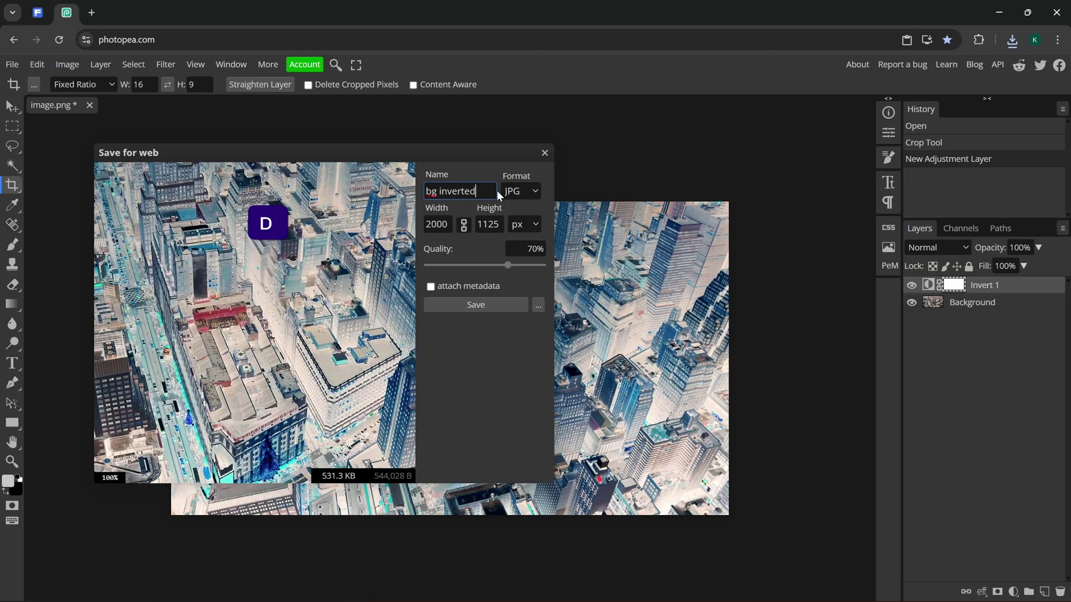
left_click(476, 305)
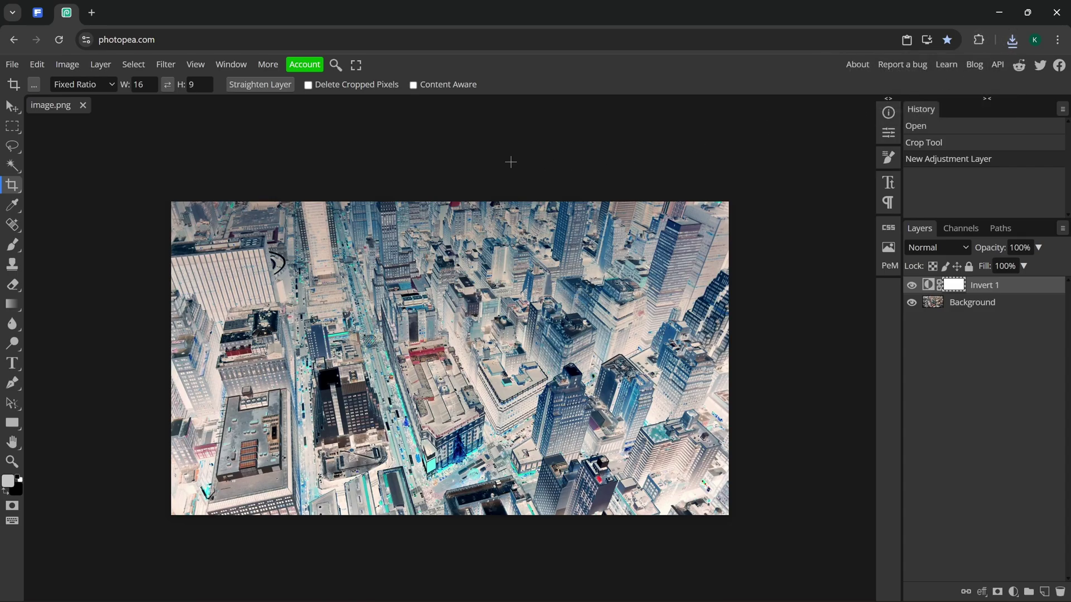
key("super+Tab")
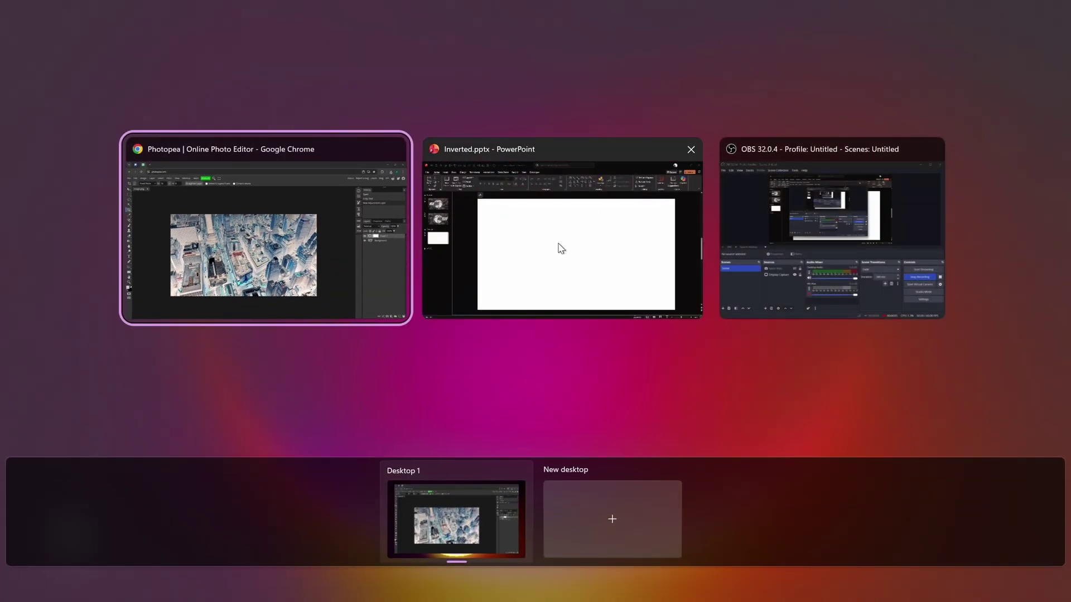
Step: Insert bg.jpg from this device onto slide 3 so it fills the whole slide
left_click(561, 249)
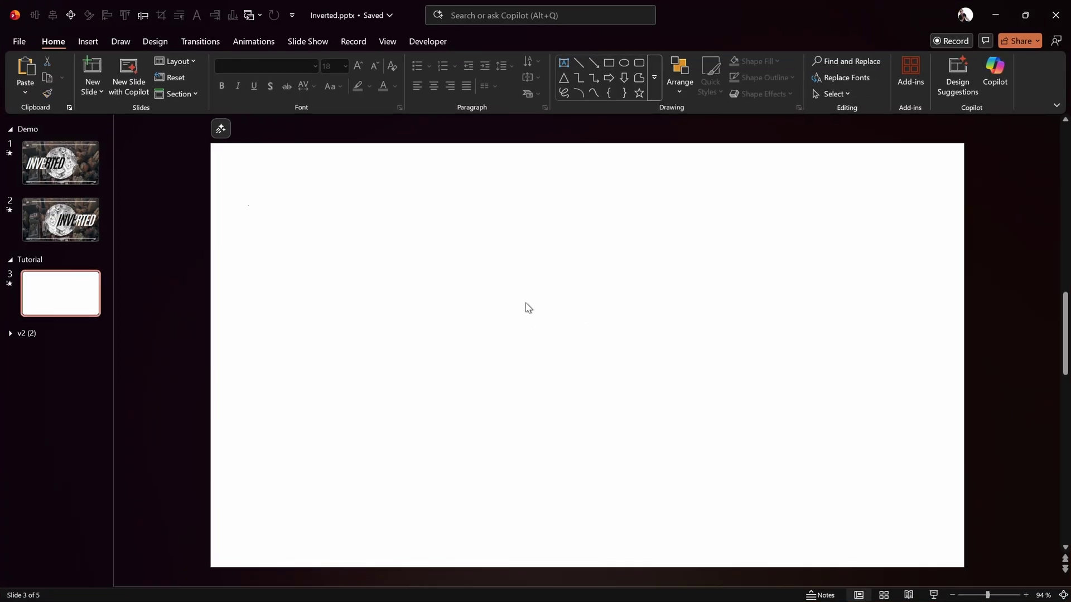
left_click(88, 42)
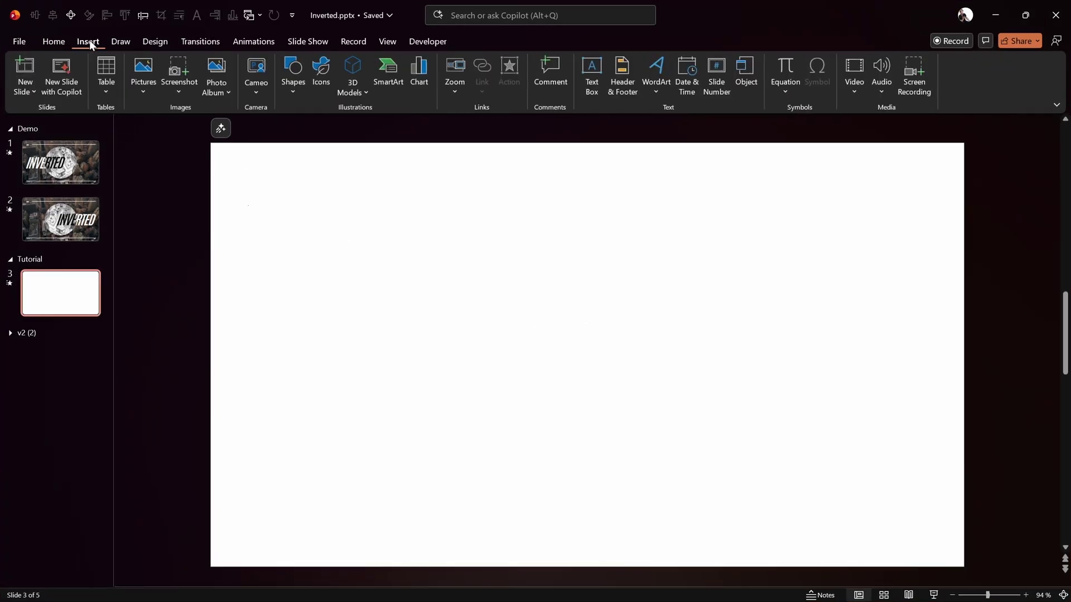
left_click(143, 89)
left_click(167, 130)
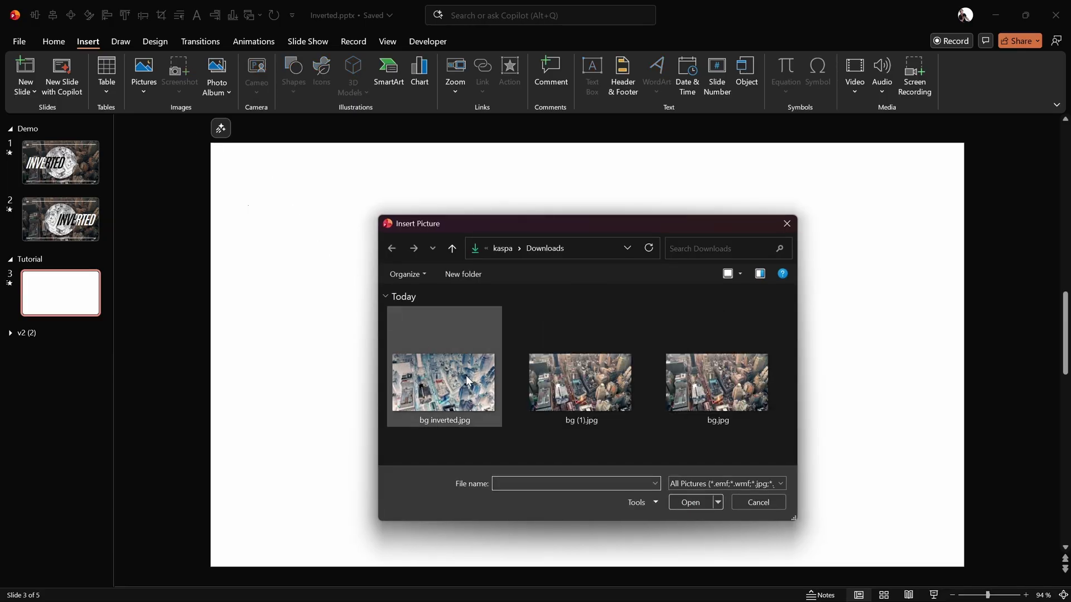
double_click(730, 399)
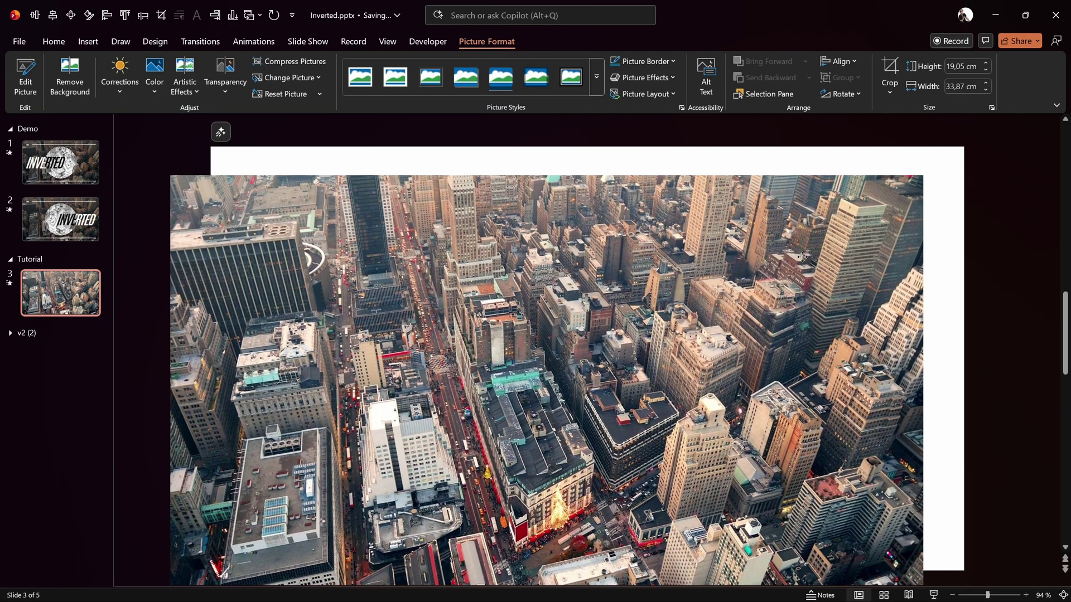
key("ctrl+z")
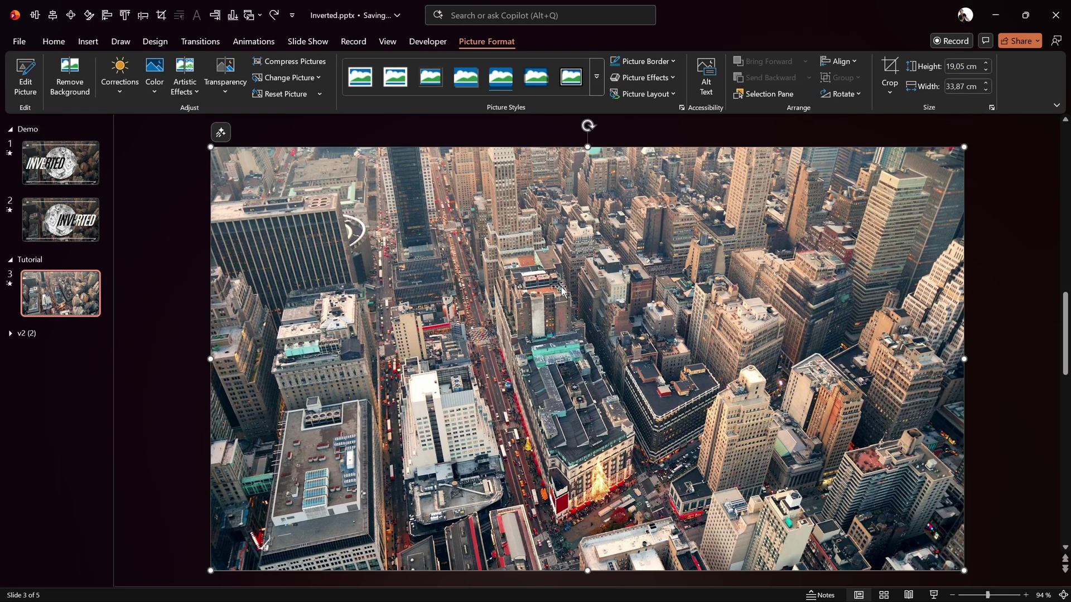
Step: Lower the city photo's brightness to -40% in Format Picture
right_click(557, 239)
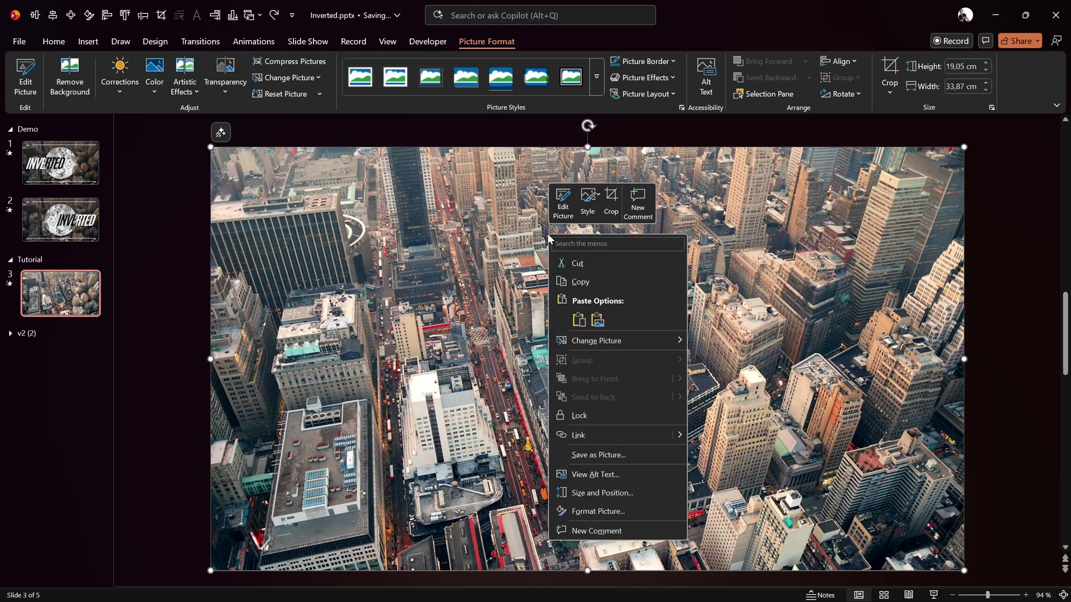
left_click(608, 514)
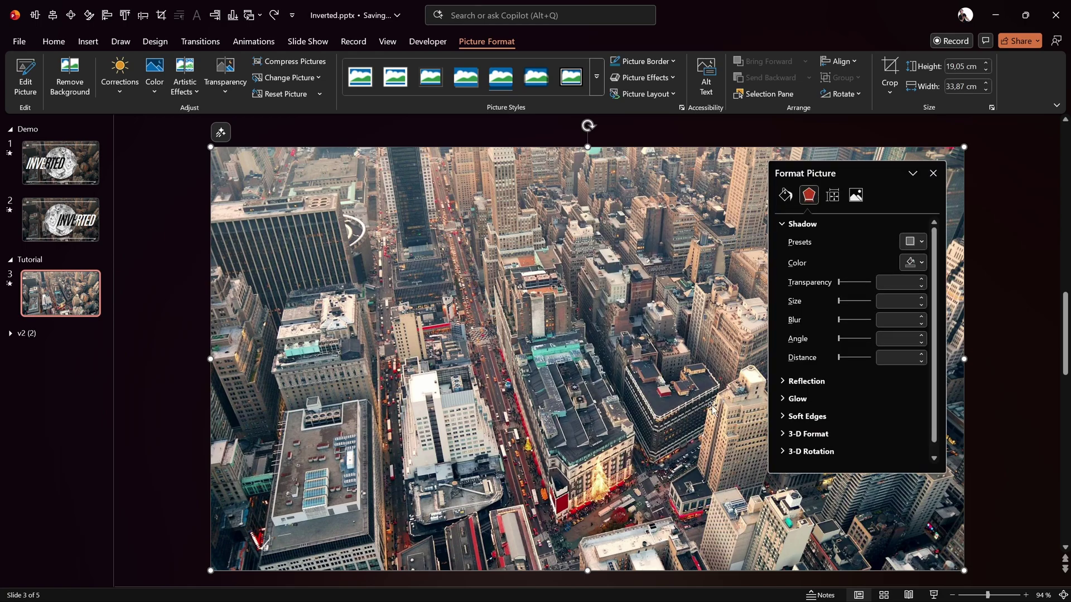
left_click_drag(882, 172, 868, 177)
left_click(842, 200)
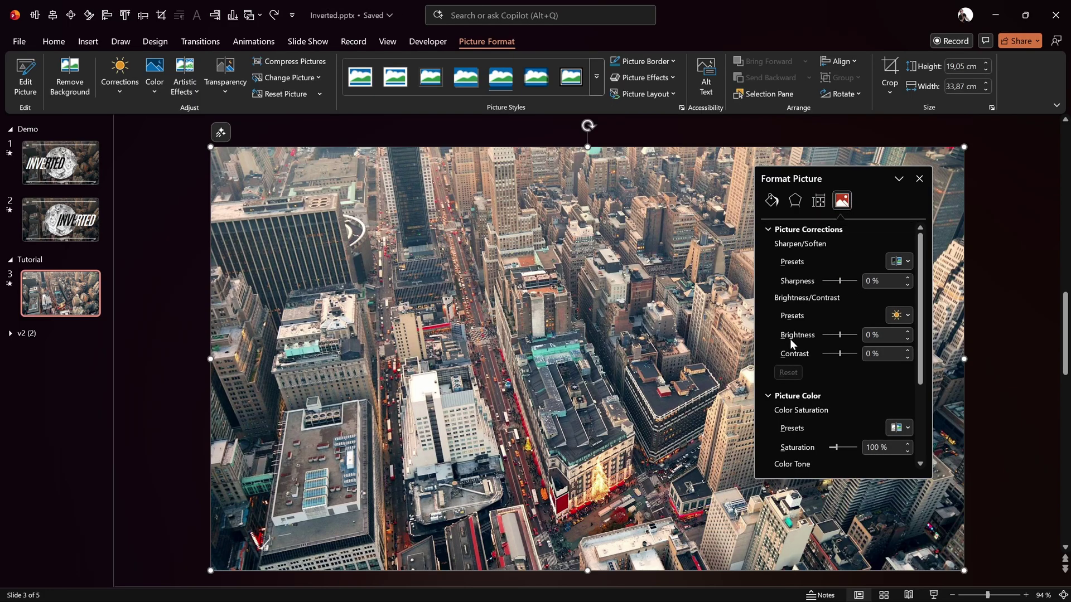
left_click(895, 336)
left_click_drag(884, 335, 858, 340)
type("-40")
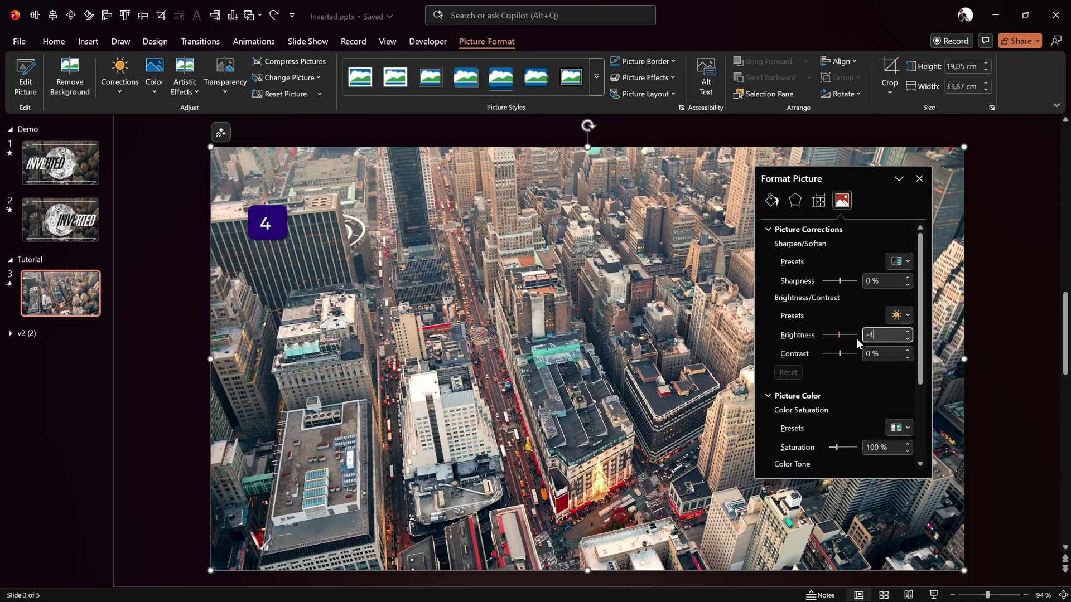
key("Return")
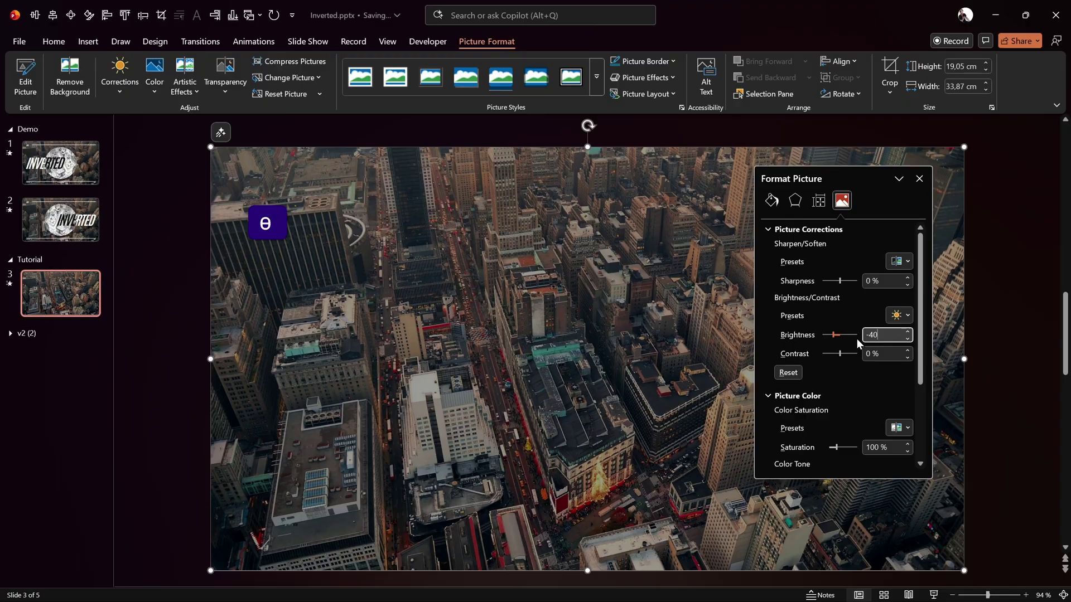
left_click(795, 202)
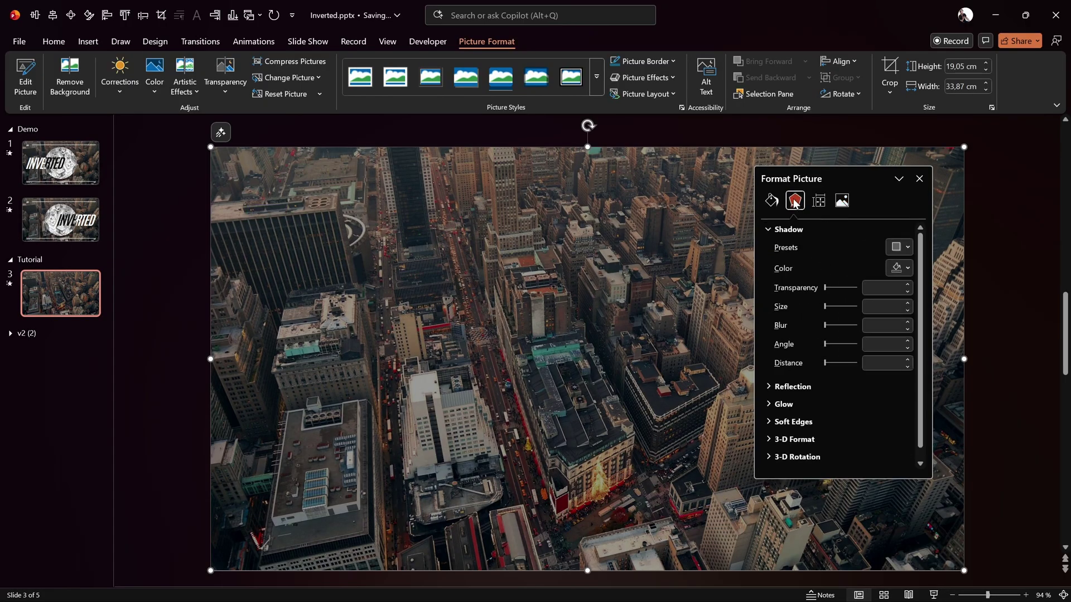
Step: Add a centred inner shadow with 100 pt blur to the city photo
left_click(906, 248)
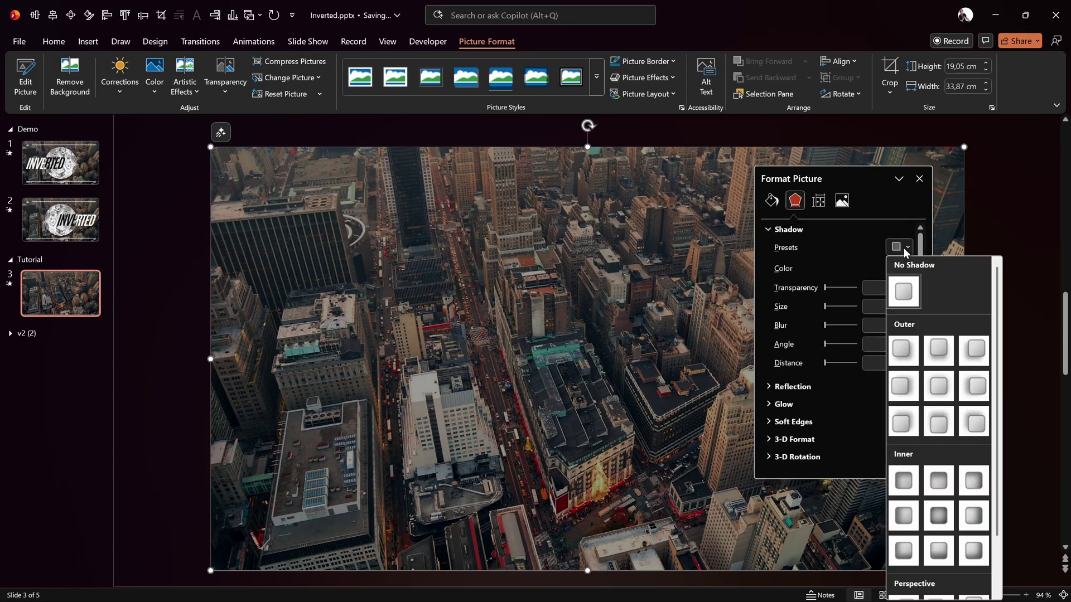
left_click(941, 523)
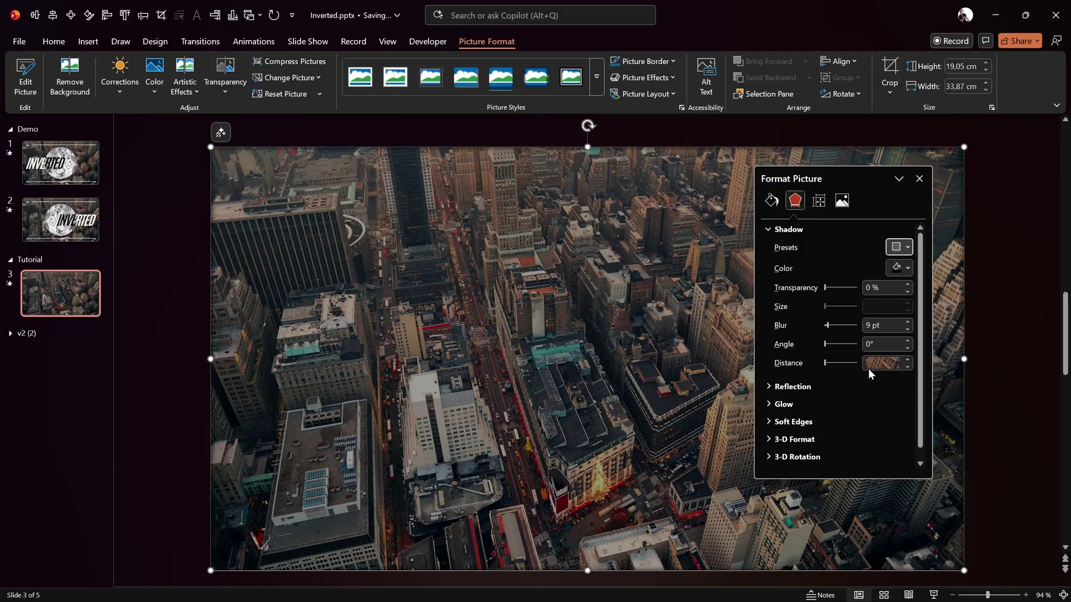
left_click_drag(827, 326, 897, 333)
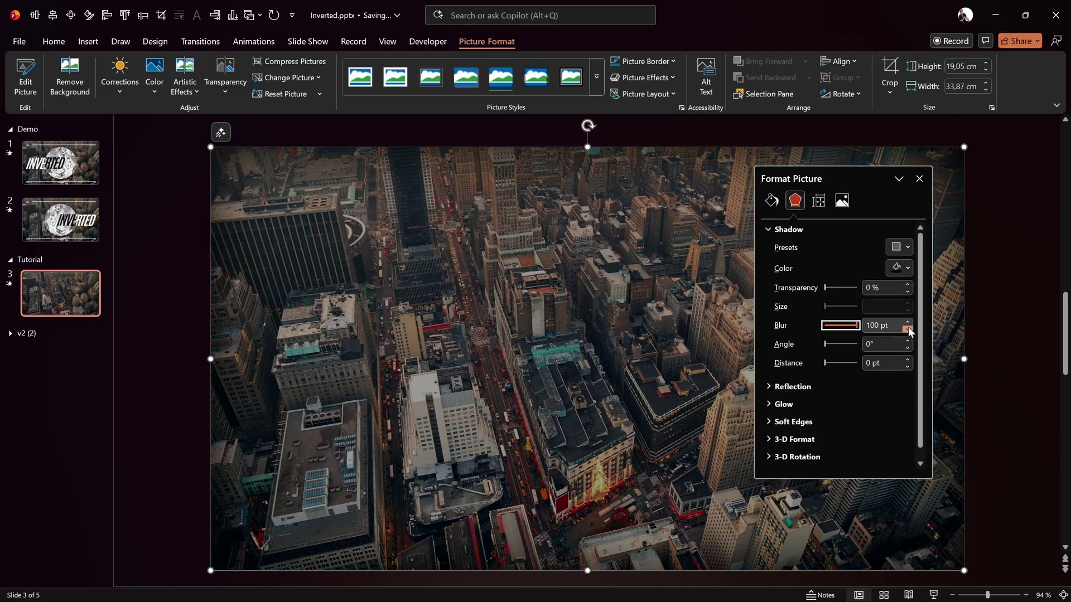
left_click(919, 178)
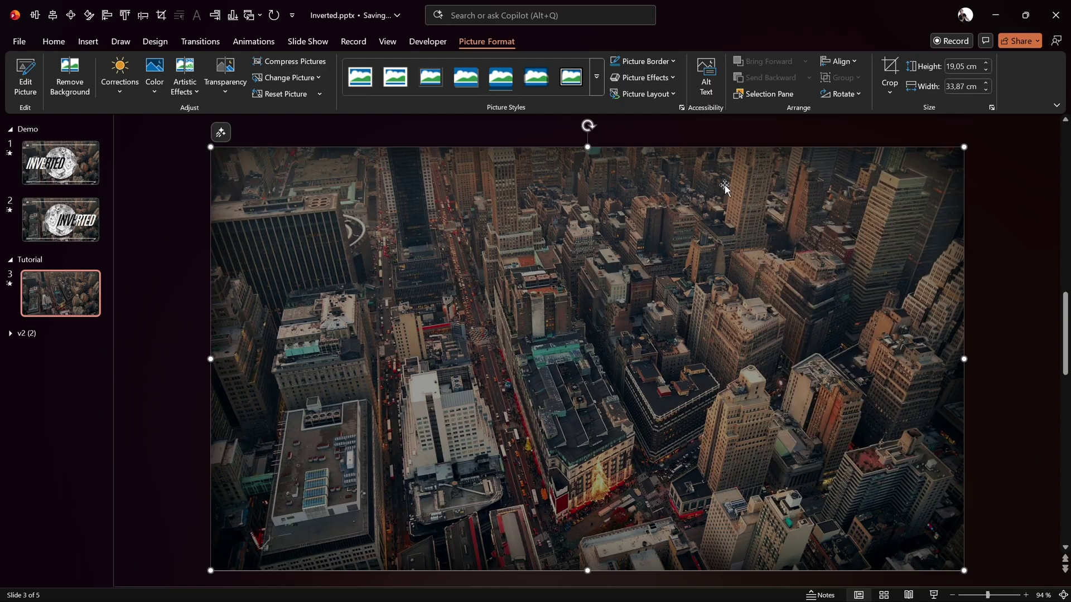
left_click(174, 180)
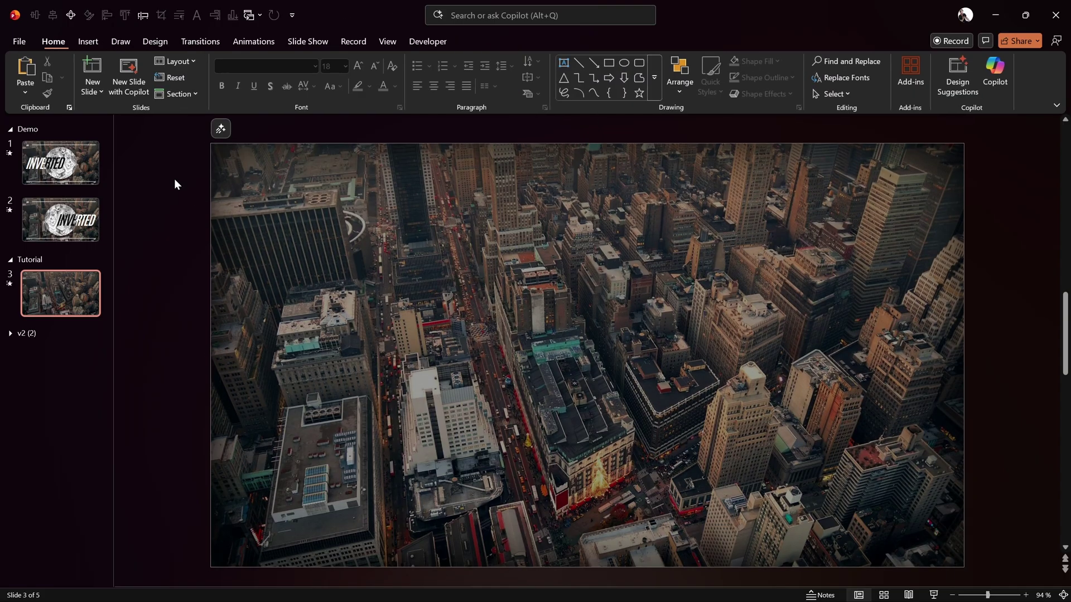
Step: Copy slide 1's ONE SKILL logo, top line and footer items, and paste them onto slide 3
left_click(78, 165)
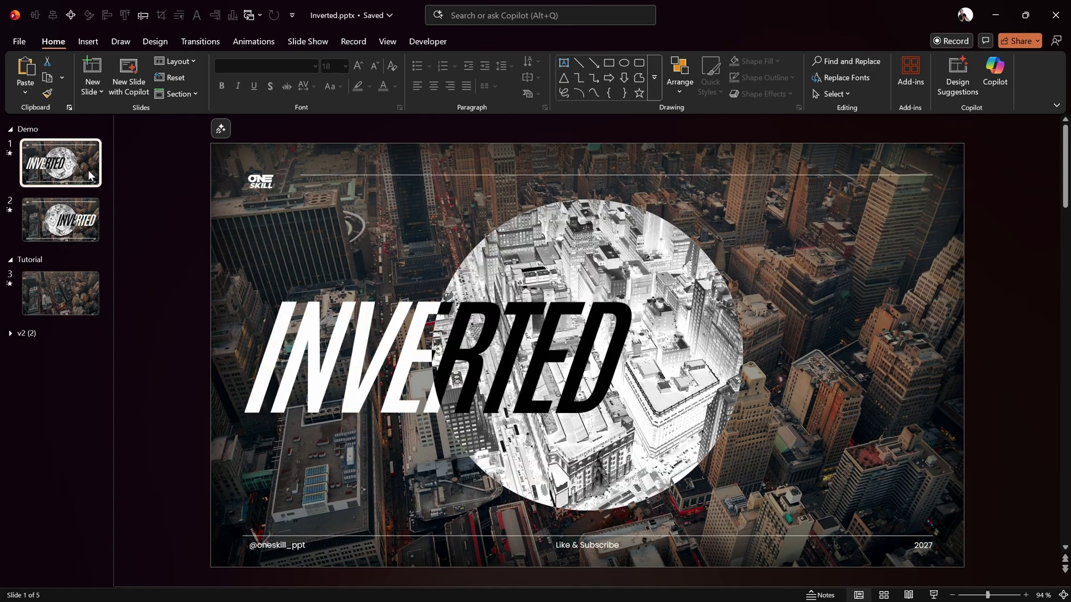
left_click_drag(173, 145, 980, 209)
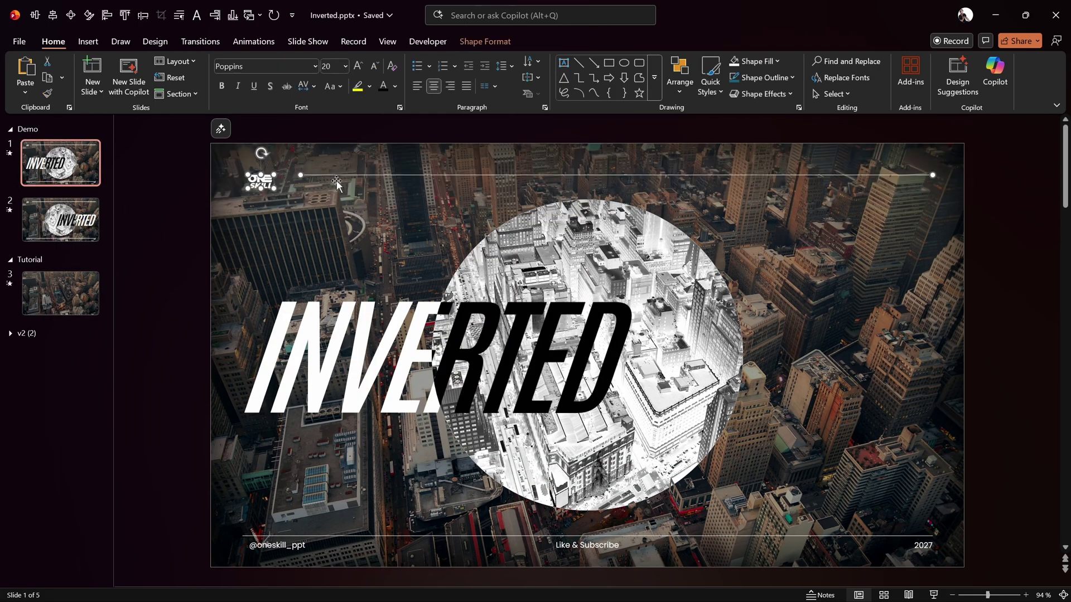
left_click_drag(176, 505, 966, 562)
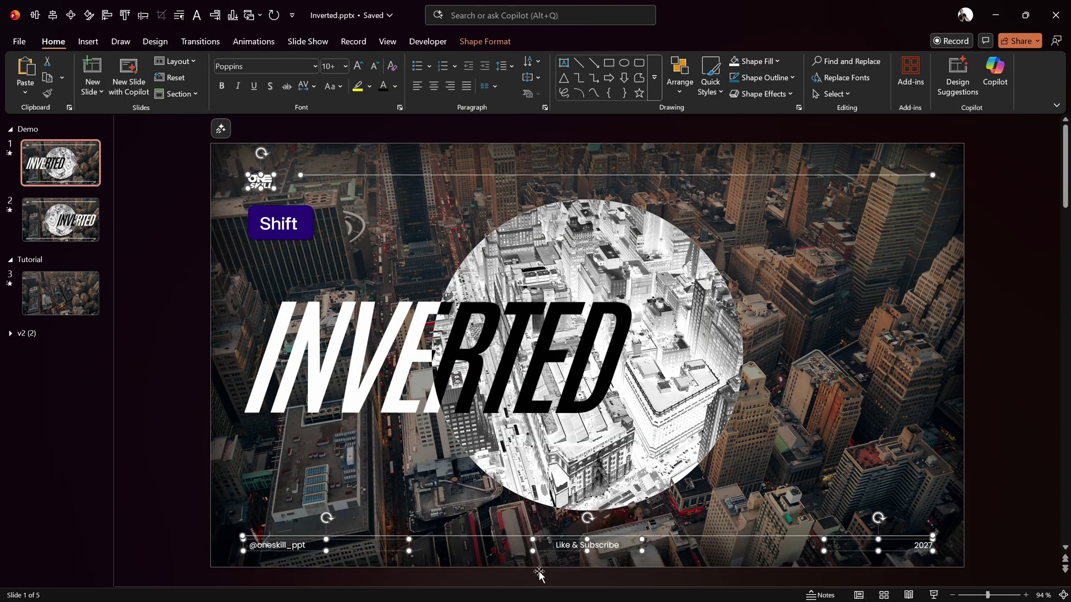
key("ctrl+c")
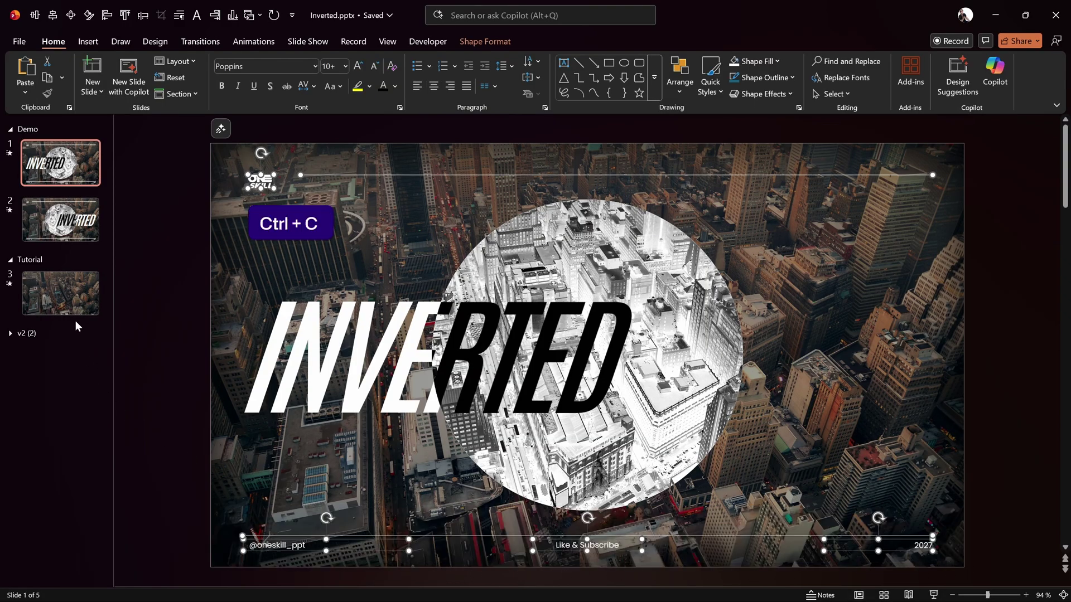
left_click(71, 293)
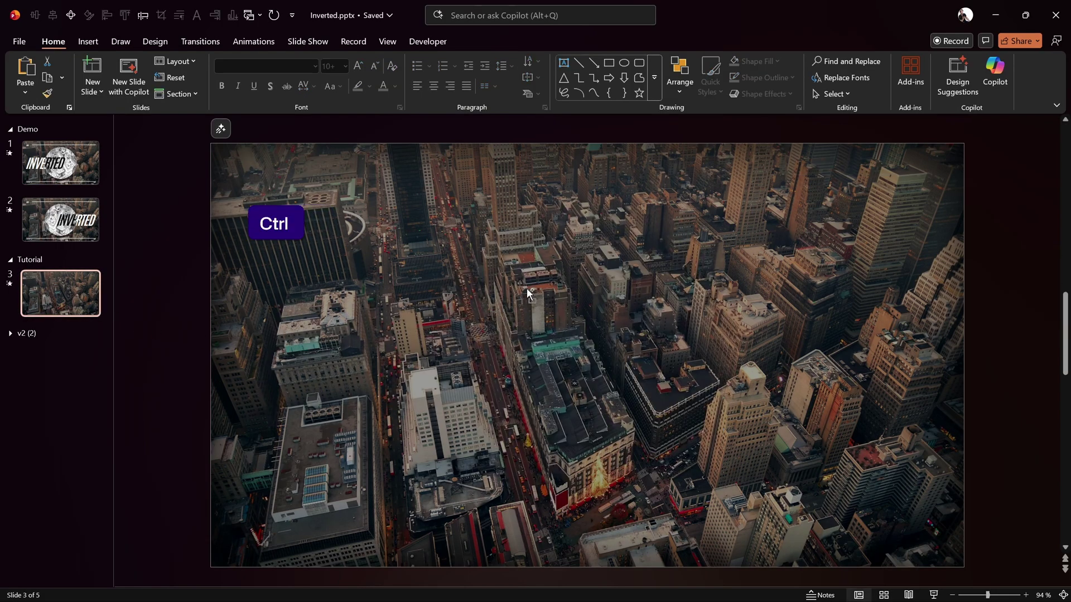
key("ctrl+v")
Step: Check each pasted element: logo, top line, footer line, left text, Like & Subscribe and 2027
left_click(175, 239)
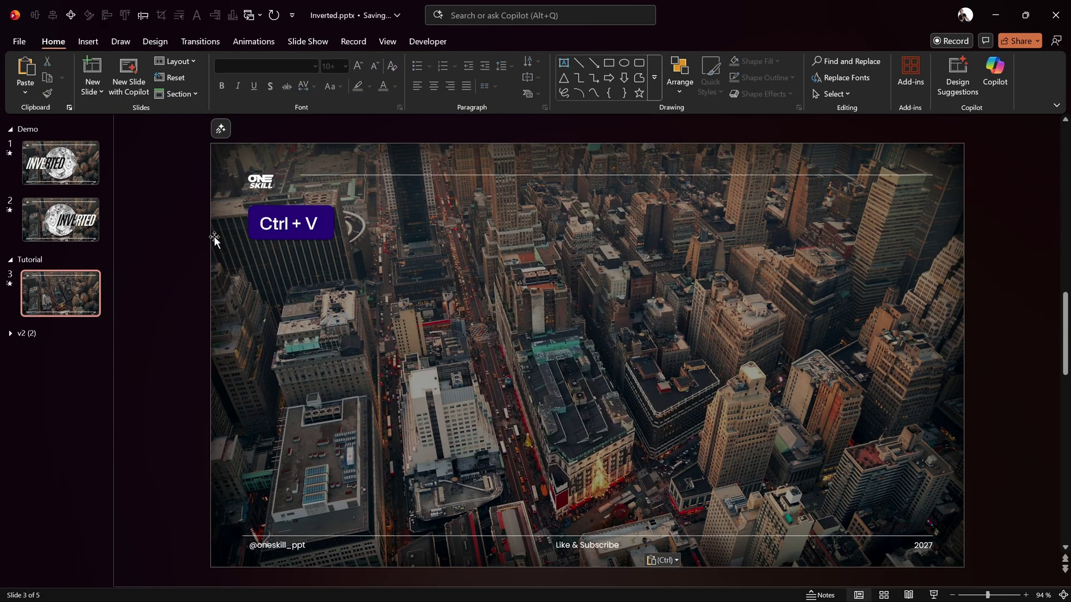
left_click(263, 177)
left_click(310, 175)
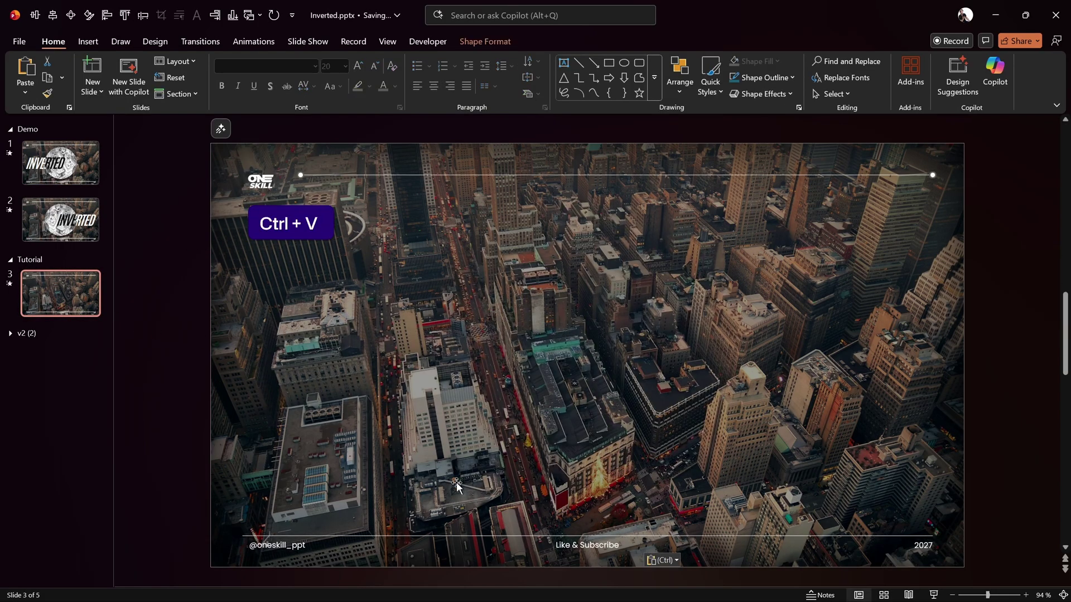
left_click(438, 537)
left_click(281, 550)
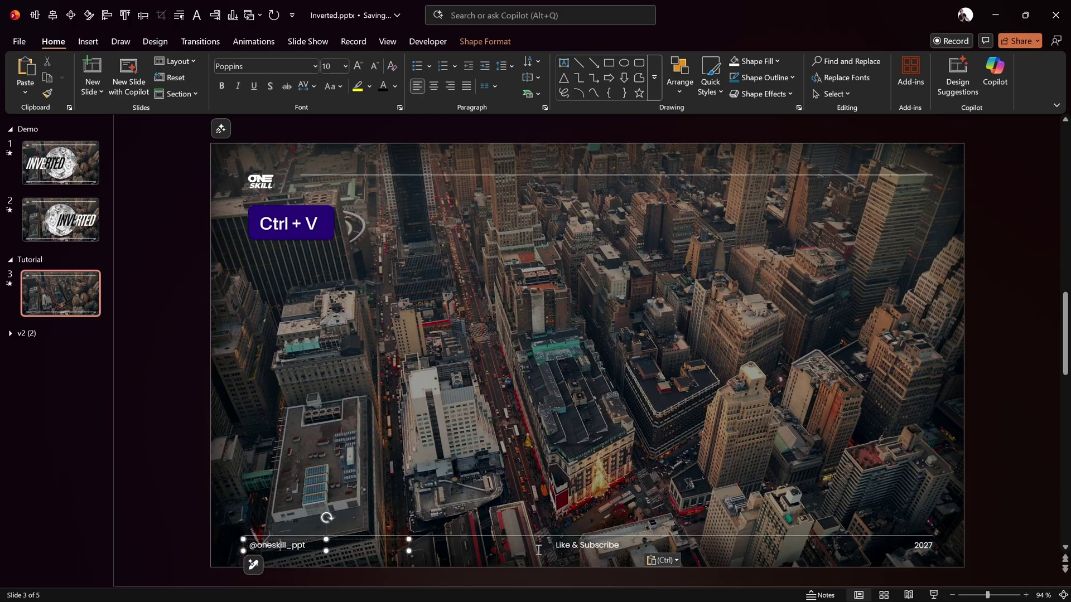
left_click(570, 549)
left_click(909, 545)
left_click(1017, 435)
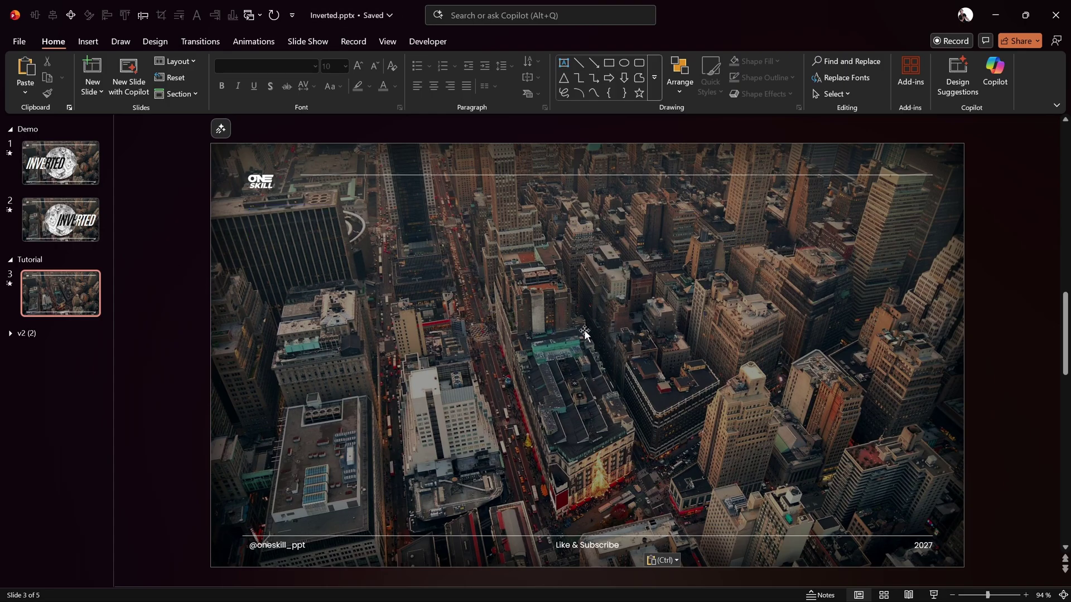
Step: Add a text box reading 'INVERTED' in capitals on slide 3
left_click(89, 43)
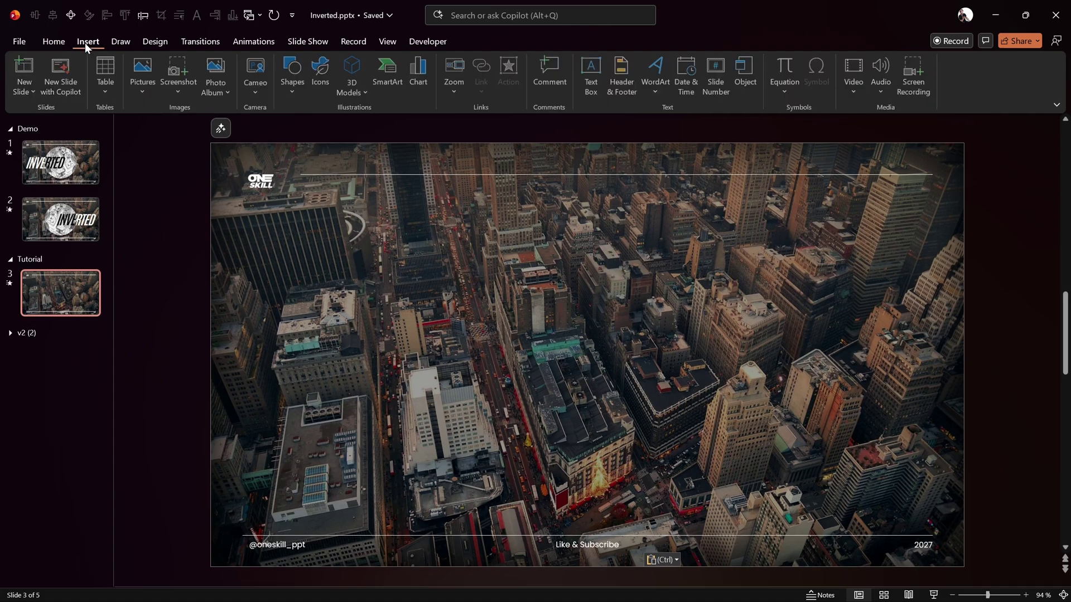
left_click(593, 73)
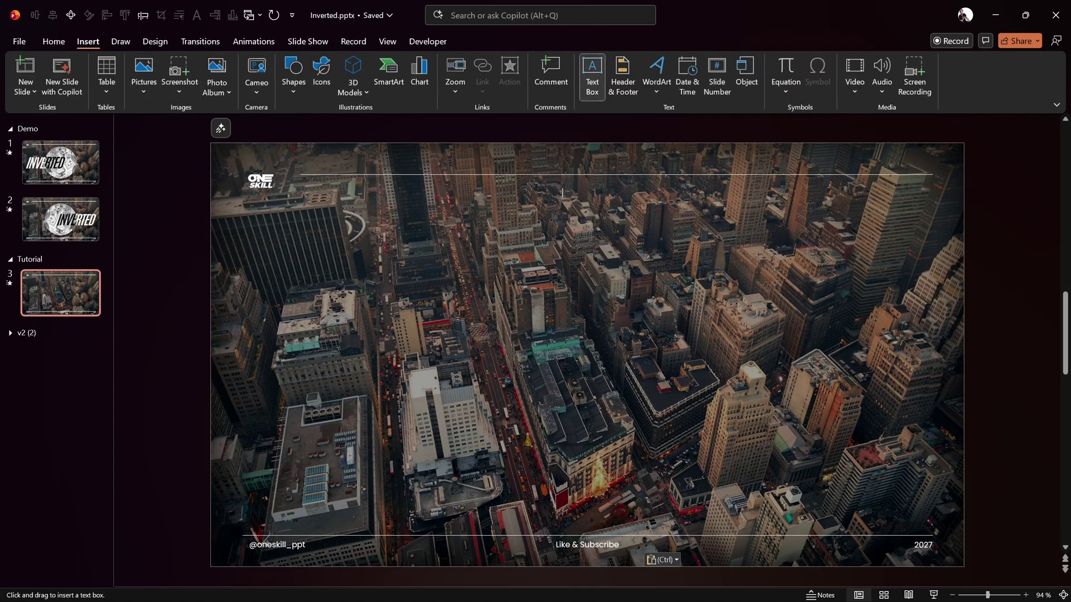
left_click(379, 280)
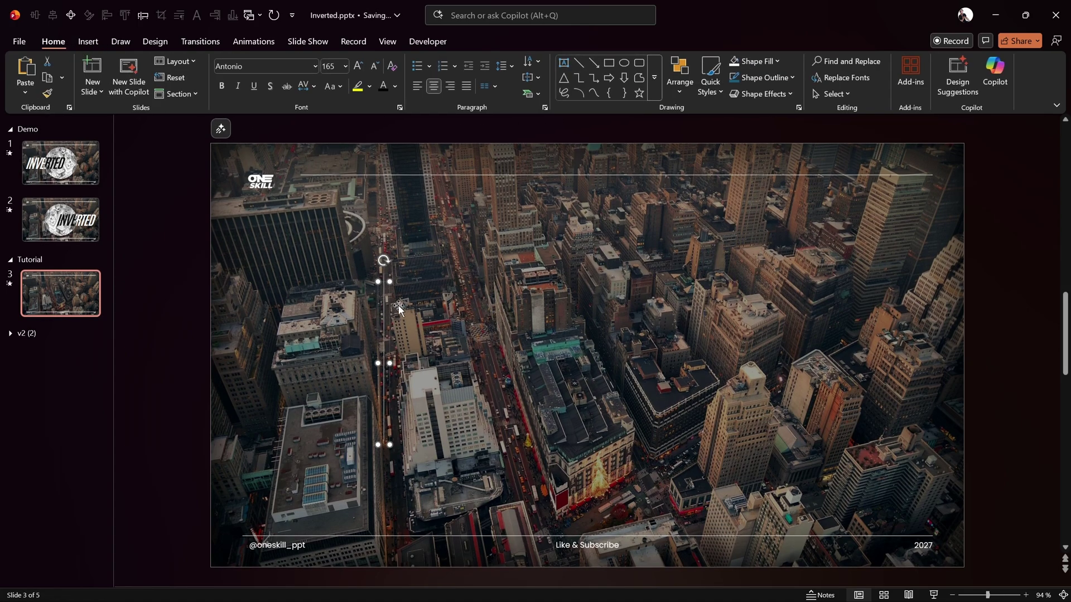
key("Caps_Lock")
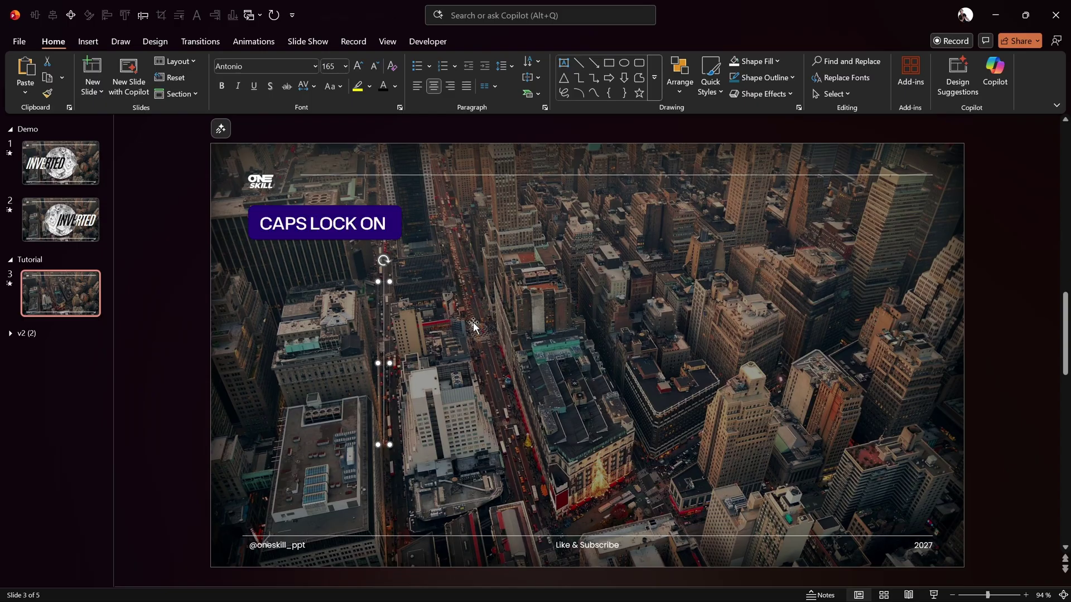
type("INV")
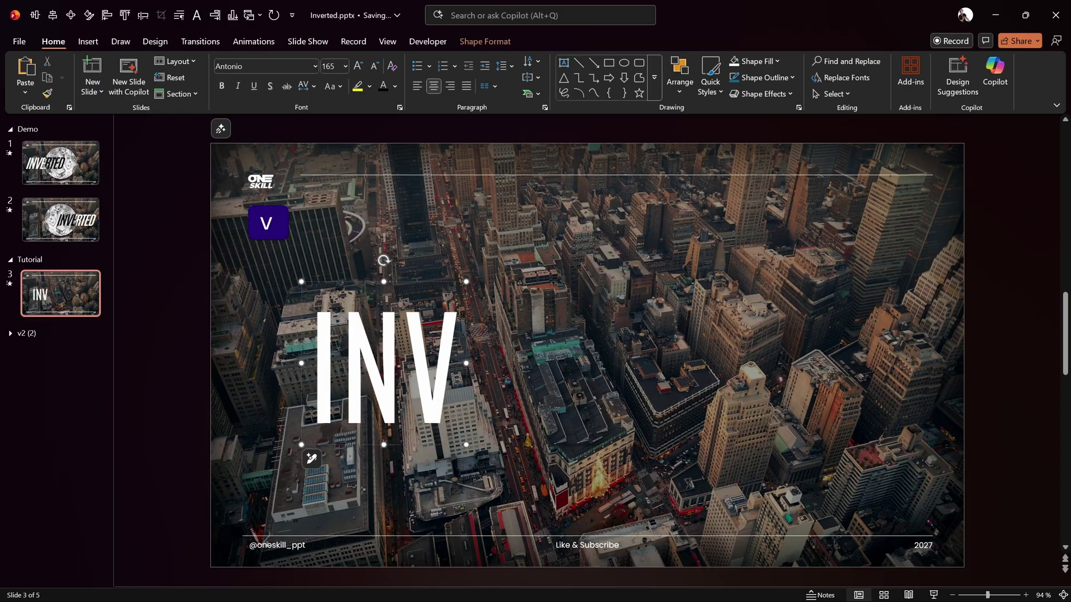
type("ERTED")
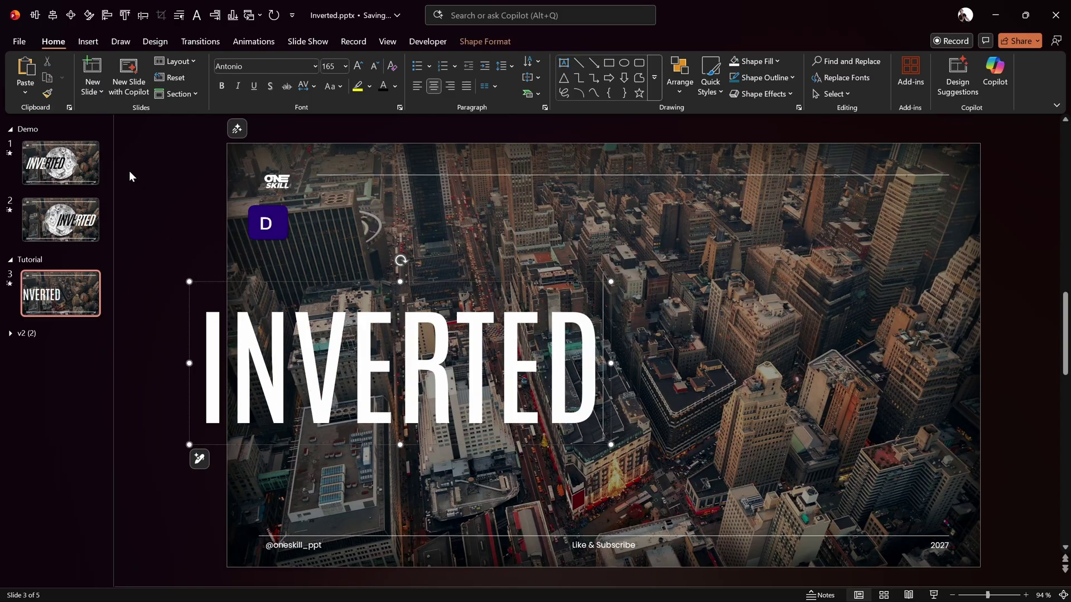
Step: Centre the INVERTED text on the slide and colour it white
left_click_drag(188, 322, 390, 304)
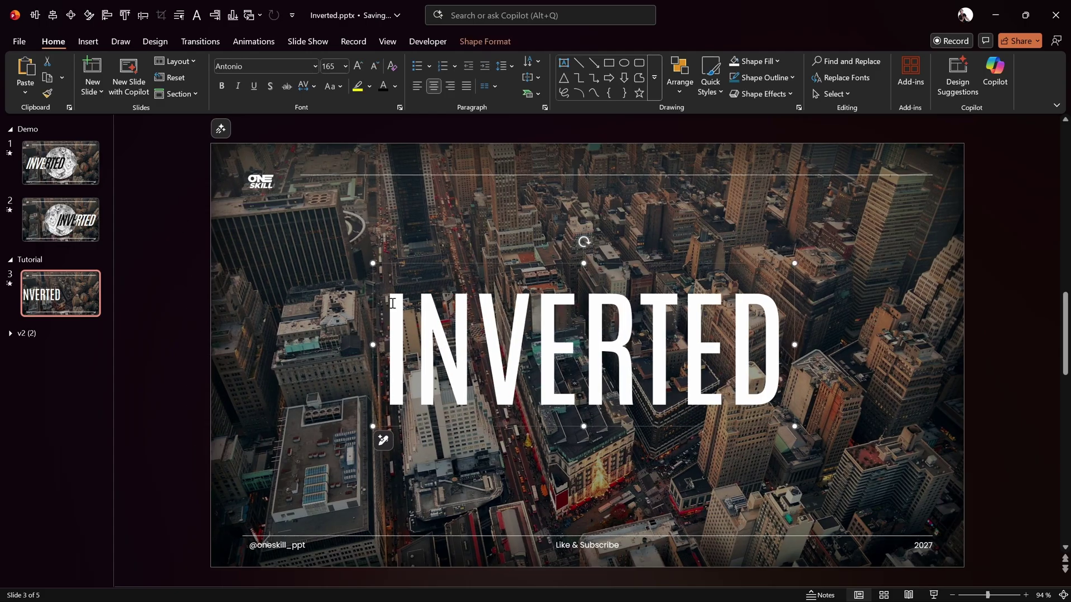
left_click(34, 15)
left_click(52, 15)
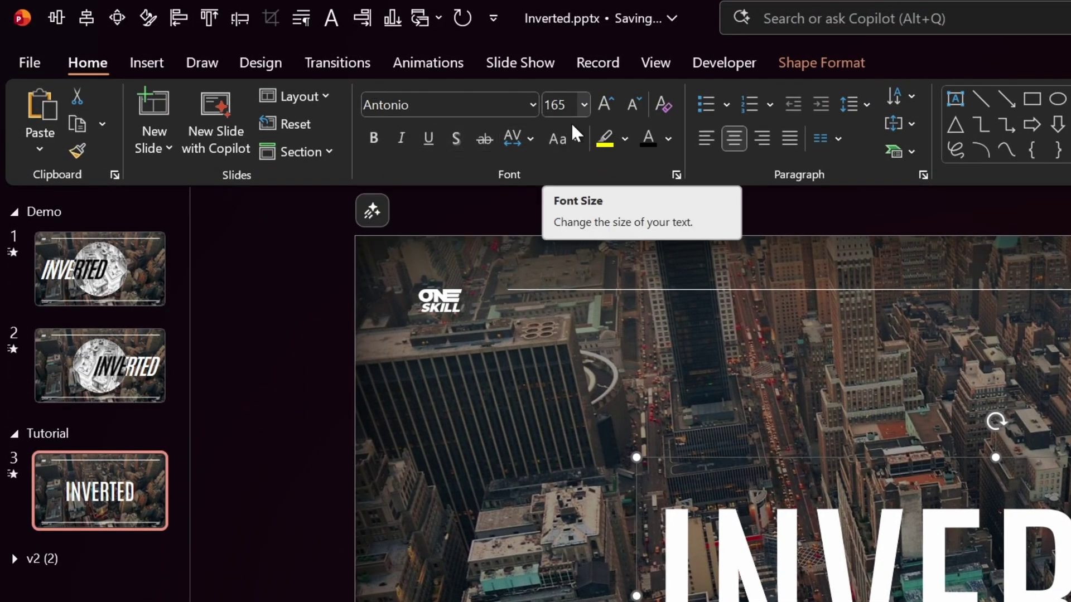
left_click(668, 139)
left_click(655, 242)
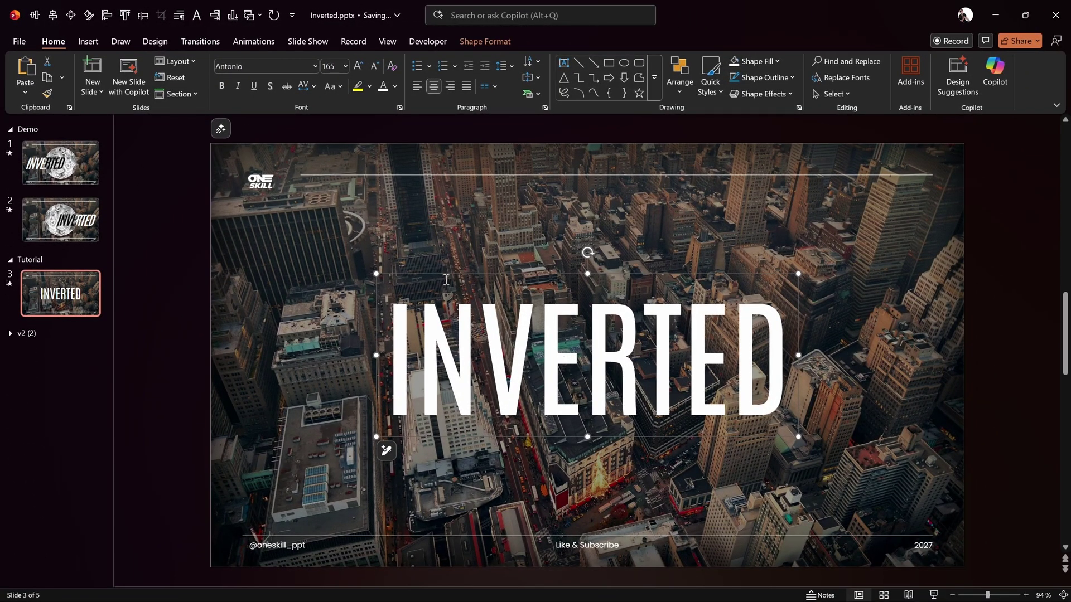
Step: Condense the INVERTED title's character spacing by 8 pt in the Font dialog
left_click(314, 86)
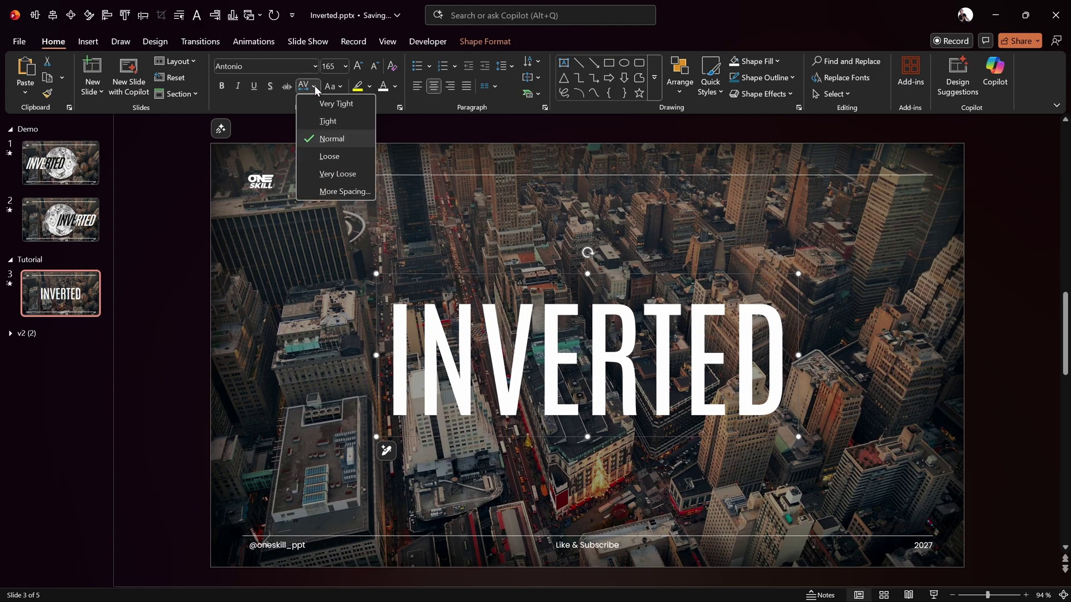
left_click(335, 192)
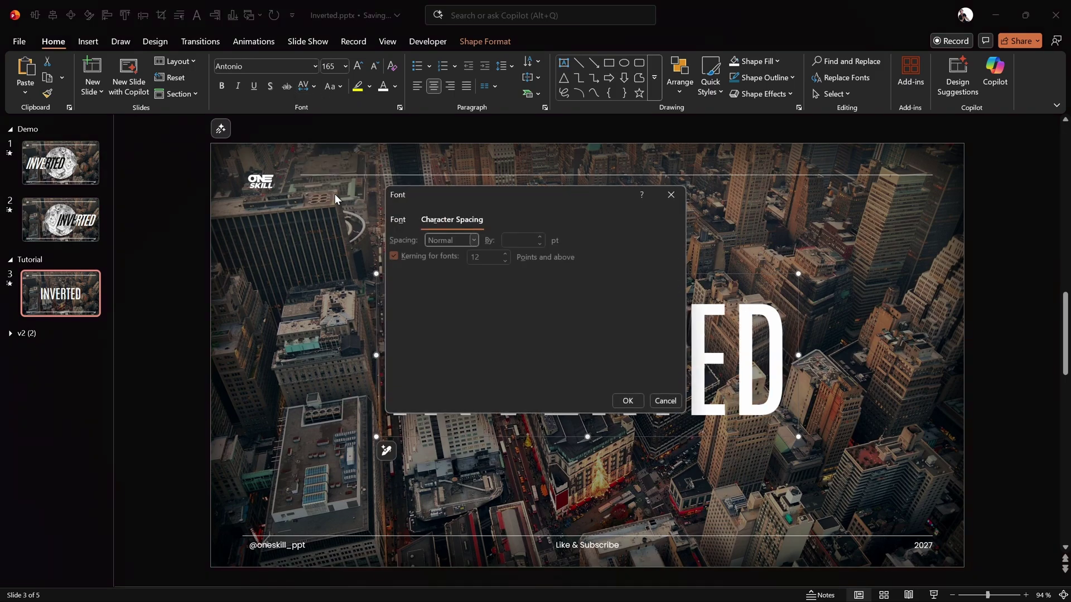
left_click_drag(483, 193, 434, 59)
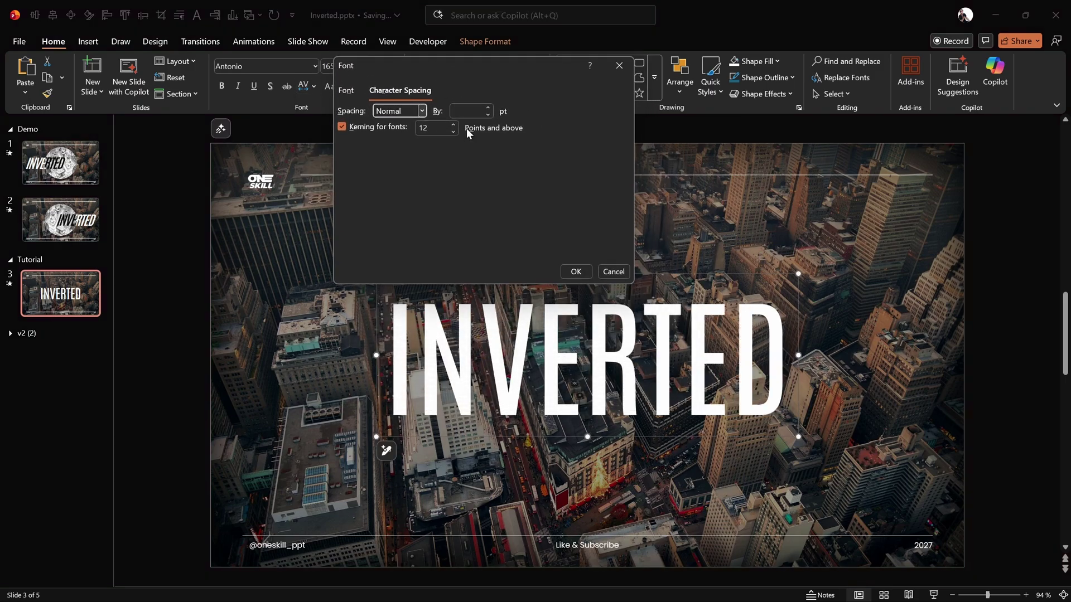
left_click(419, 110)
left_click(404, 150)
double_click(451, 110)
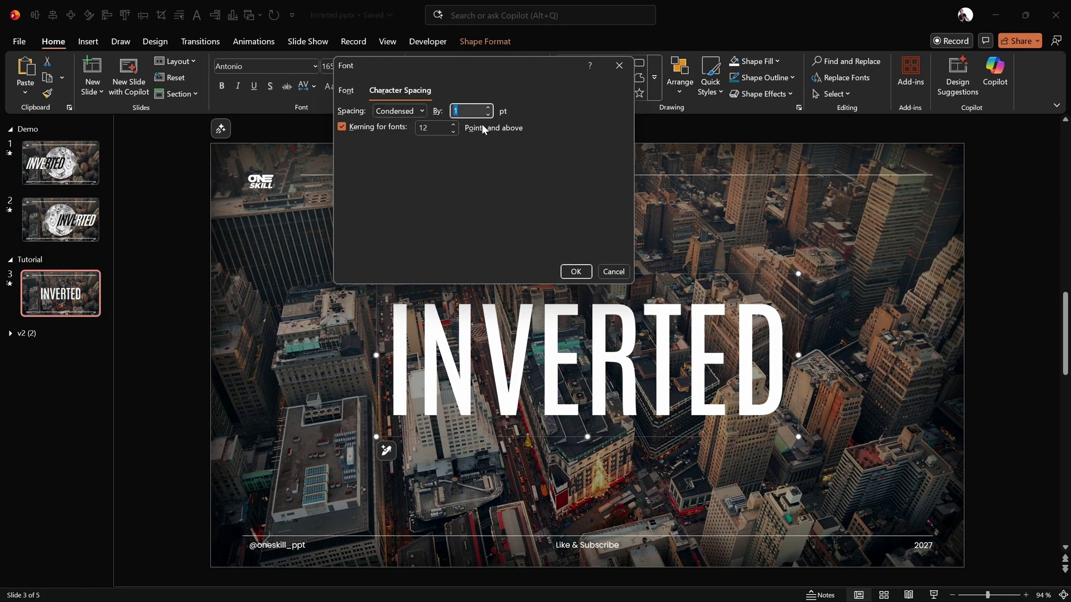
type("8")
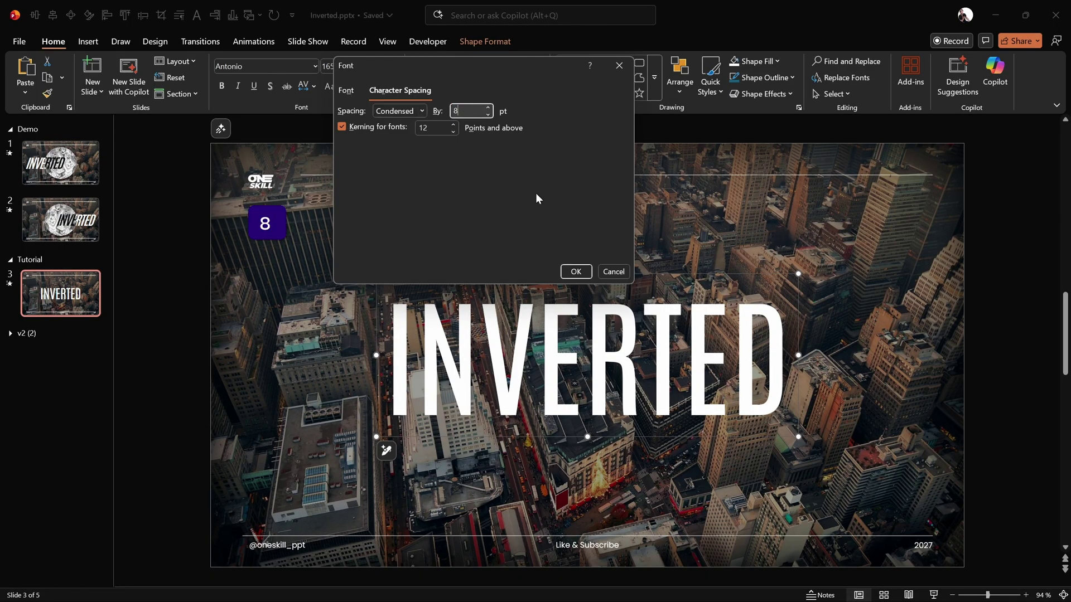
left_click(575, 272)
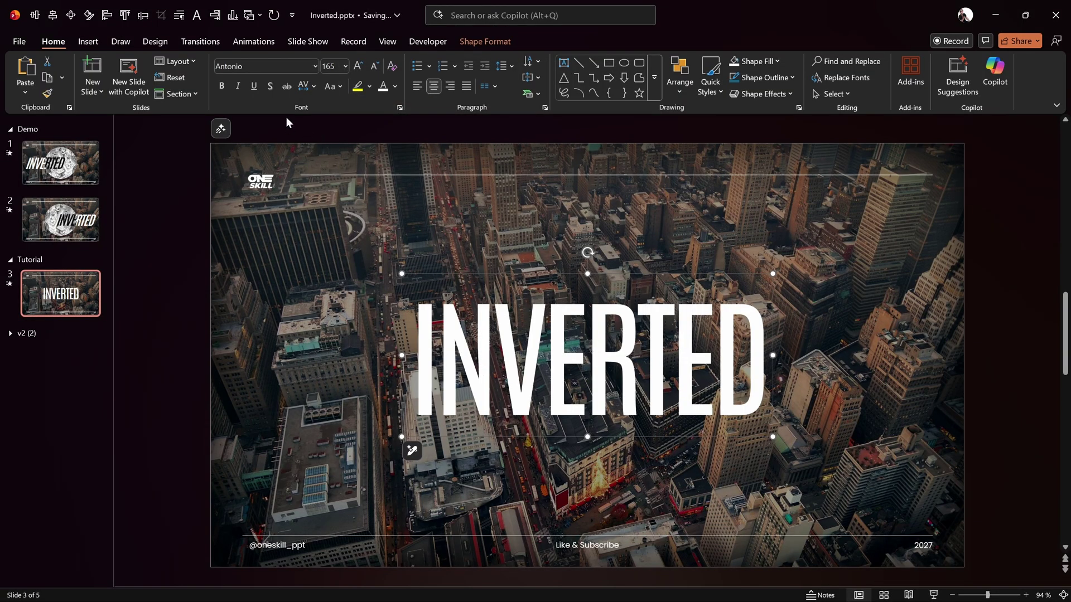
Step: Italicize the INVERTED title and drag it toward the slide's left side
left_click(238, 87)
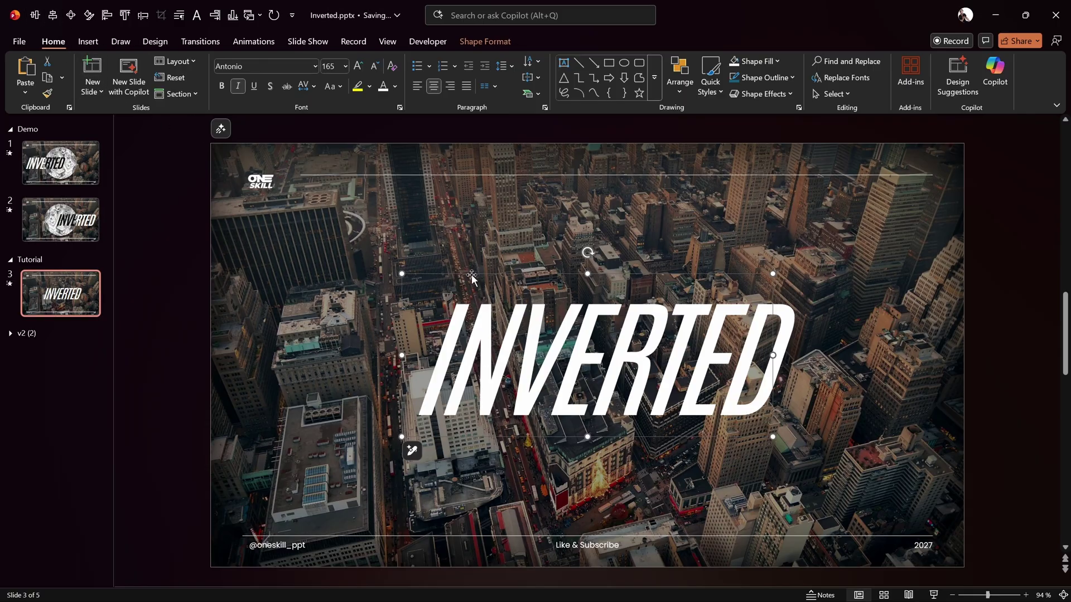
left_click_drag(474, 277, 306, 274)
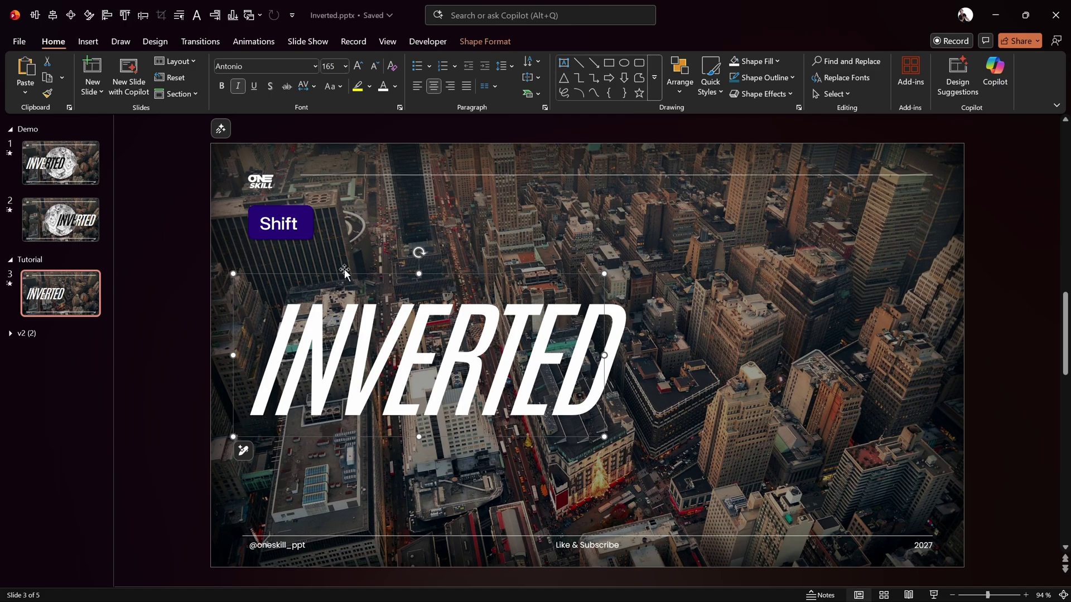
left_click_drag(341, 273, 338, 274)
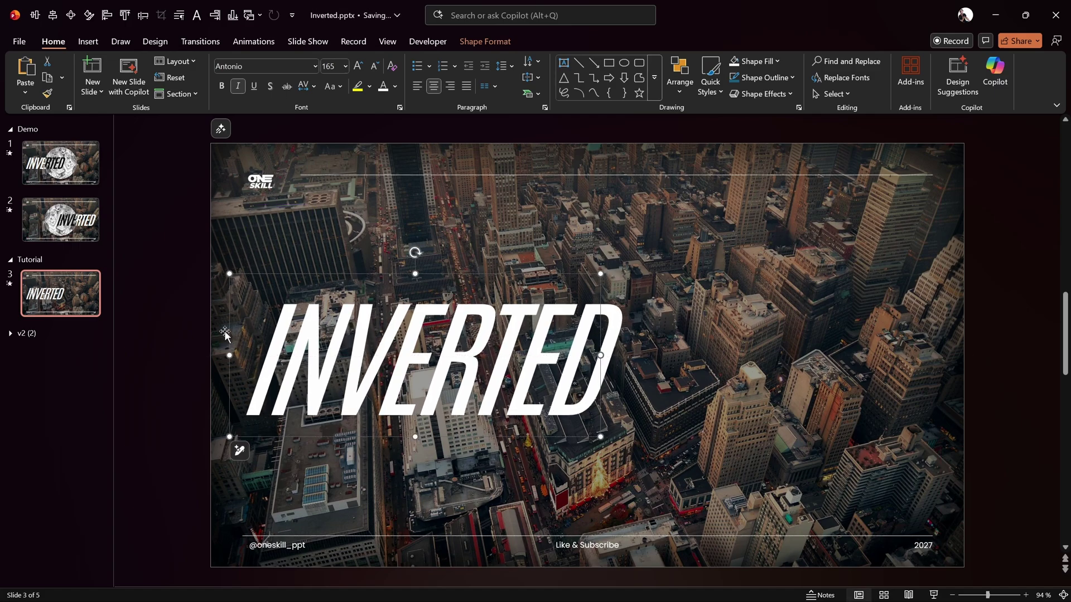
left_click(183, 278)
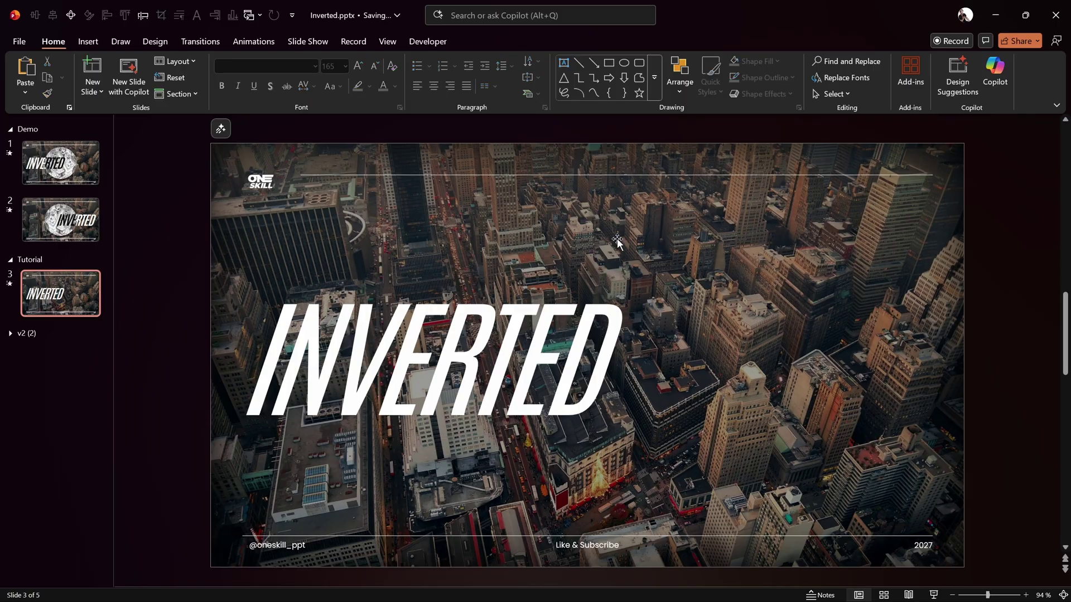
Step: Draw a teal circle from the Oval shape on slide 3
left_click(87, 42)
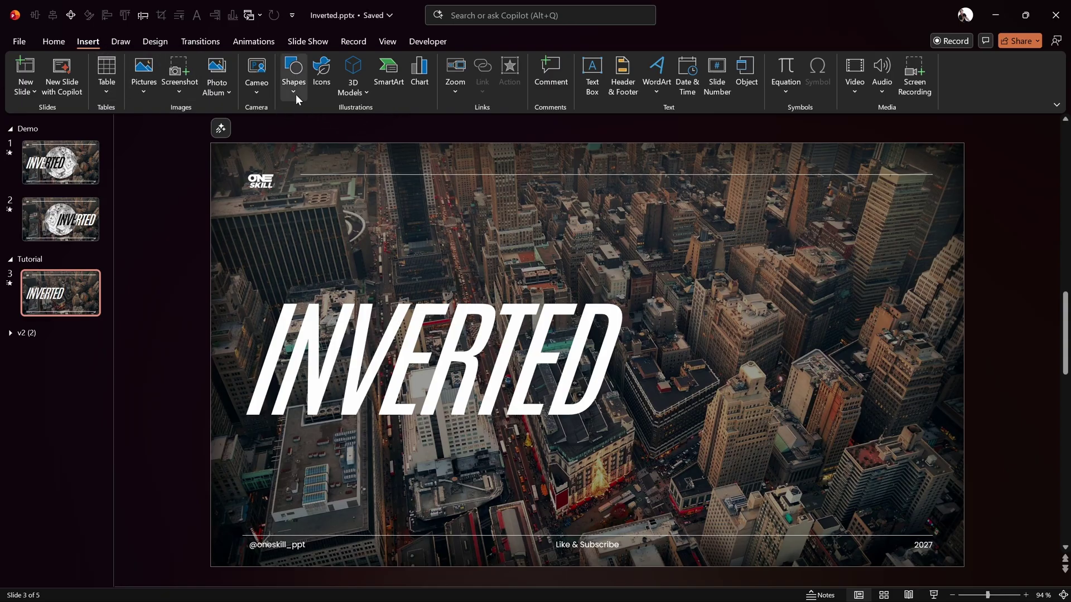
left_click(295, 96)
left_click(349, 127)
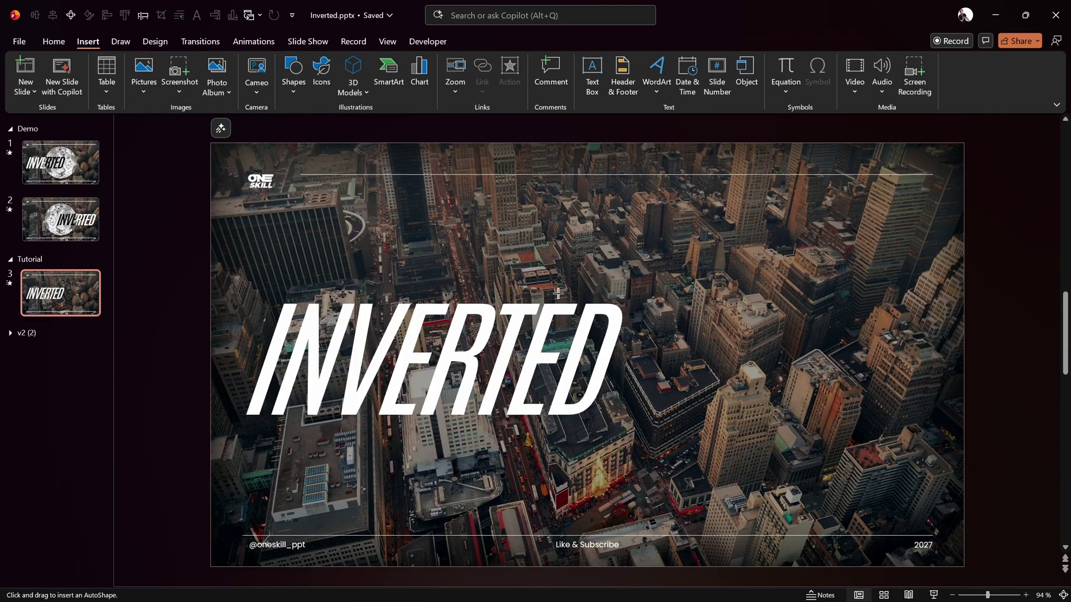
left_click_drag(504, 238, 765, 453)
left_click_drag(678, 369, 644, 350)
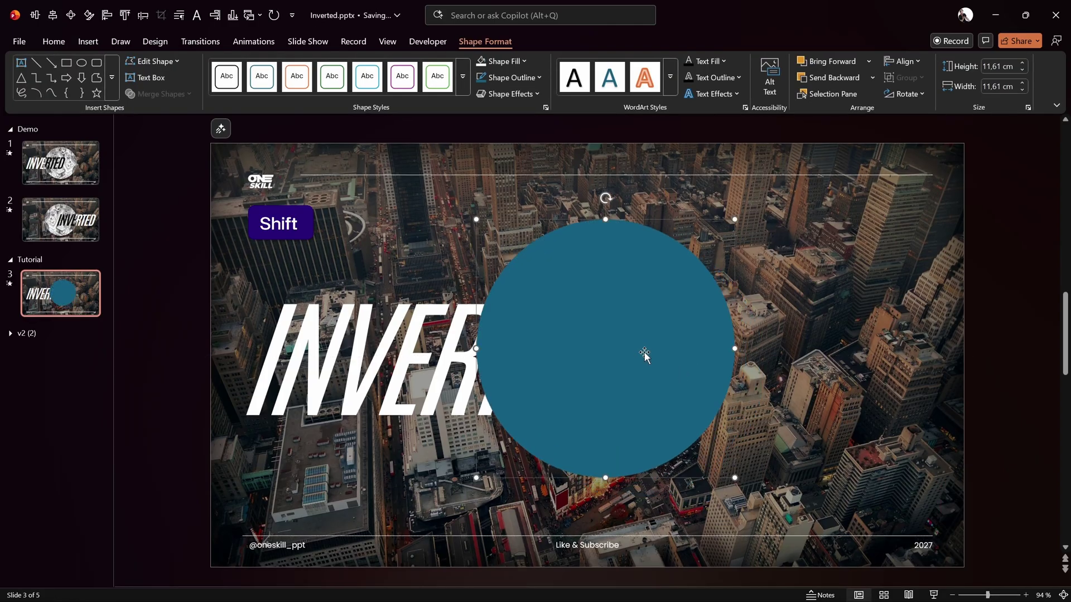
Step: Size the circle to 14 × 14 cm, centre it on the slide, and send it behind the title
left_click(1015, 69)
type("14")
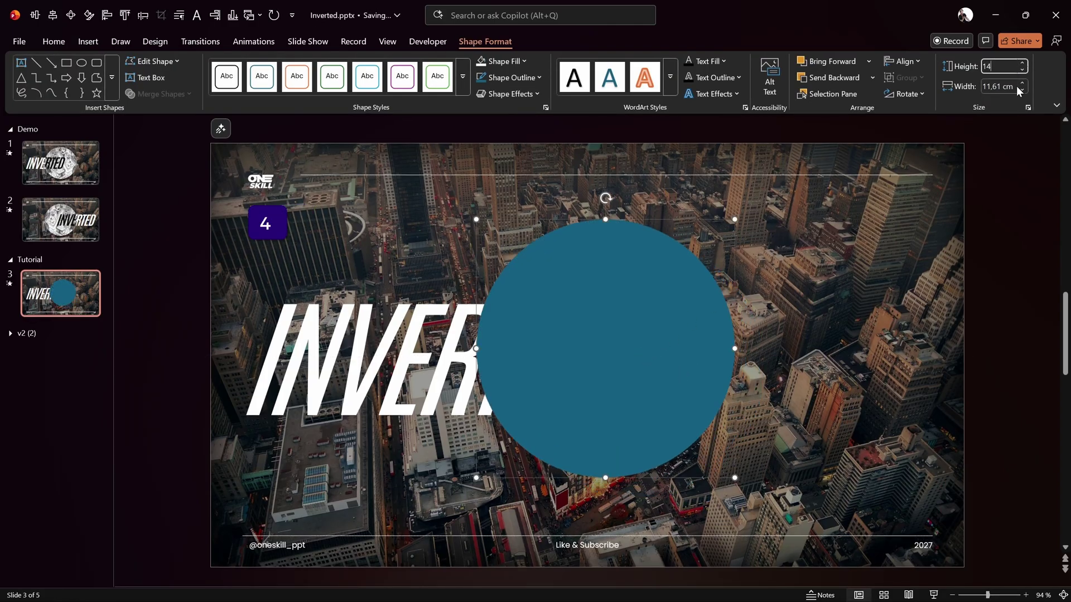
key("Tab")
type("14")
key("Return")
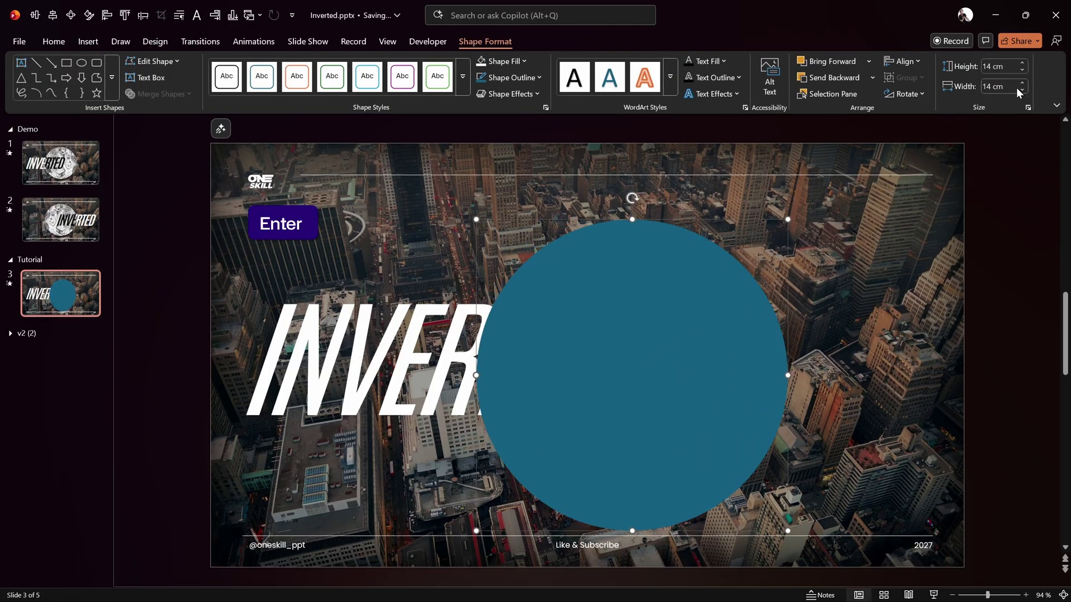
left_click(35, 16)
left_click(54, 15)
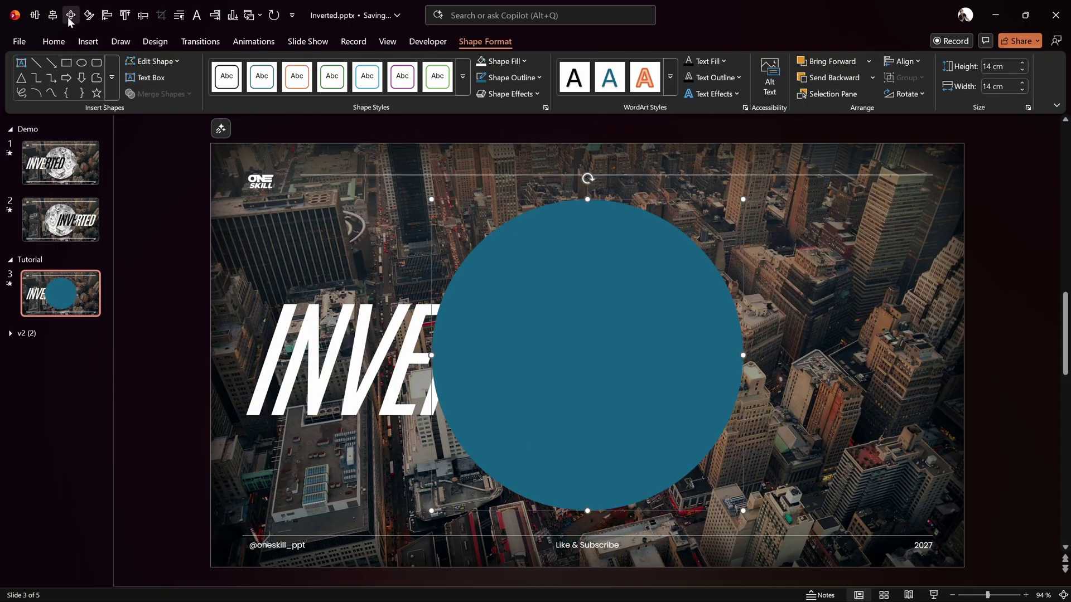
left_click(835, 76)
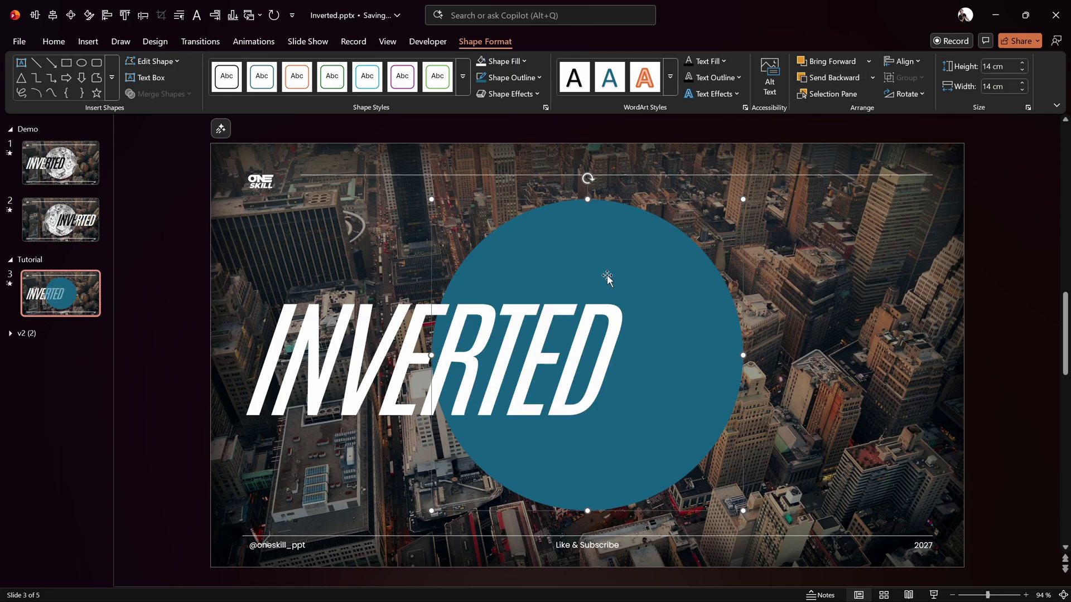
left_click(172, 252)
Step: Copy the teal circle and paste it onto a new blank slide after slide 3
left_click(596, 246)
key("ctrl+c")
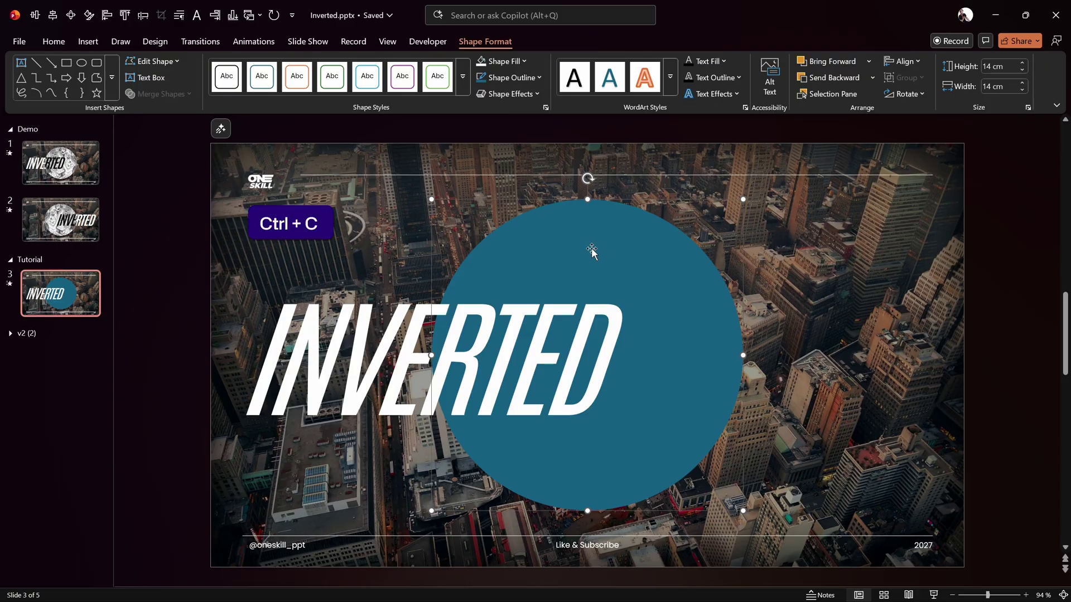
left_click(41, 324)
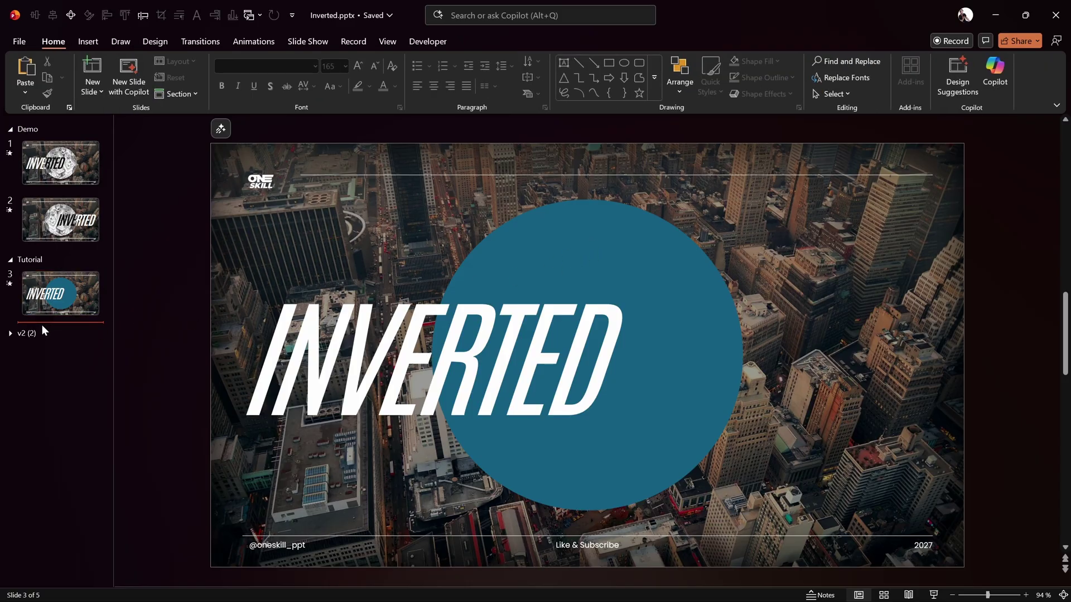
key("Return")
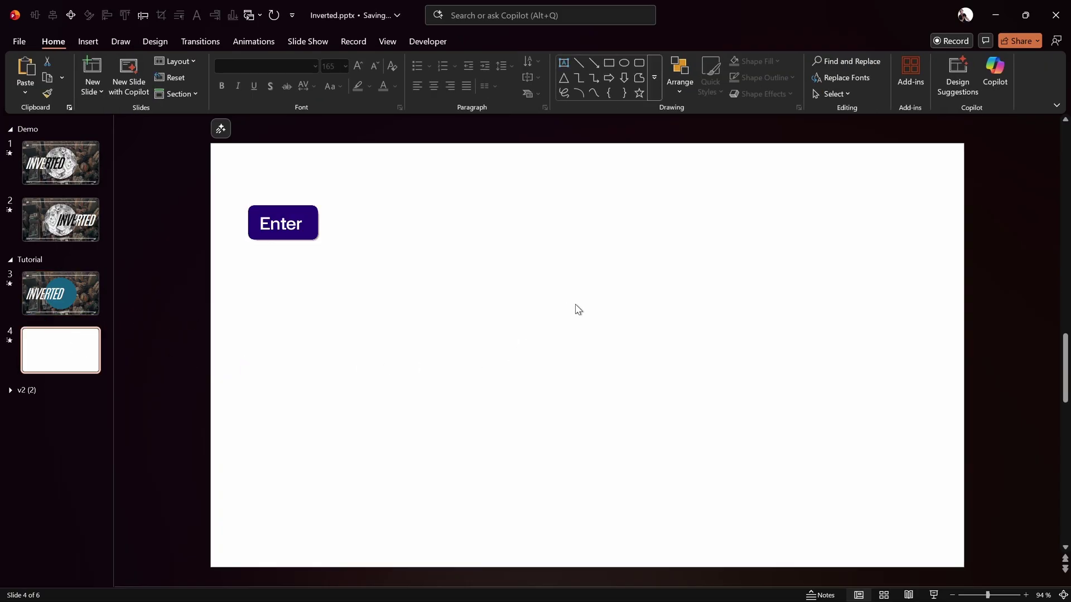
key("ctrl+v")
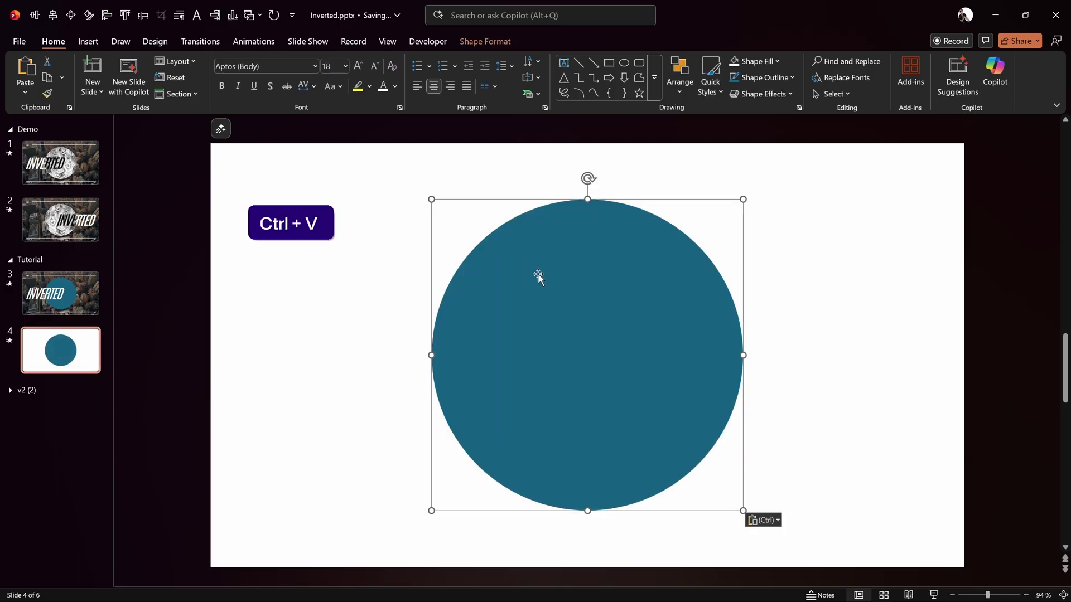
Step: Duplicate slide 3's INVERTED title, make the copy black, and place it above the white original
left_click(68, 292)
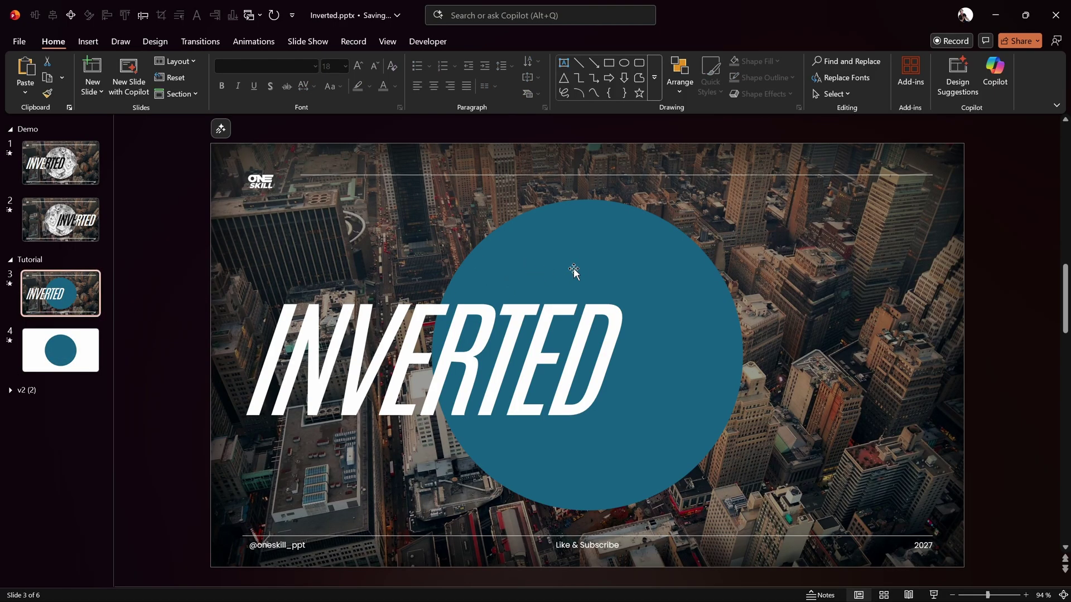
left_click(411, 341)
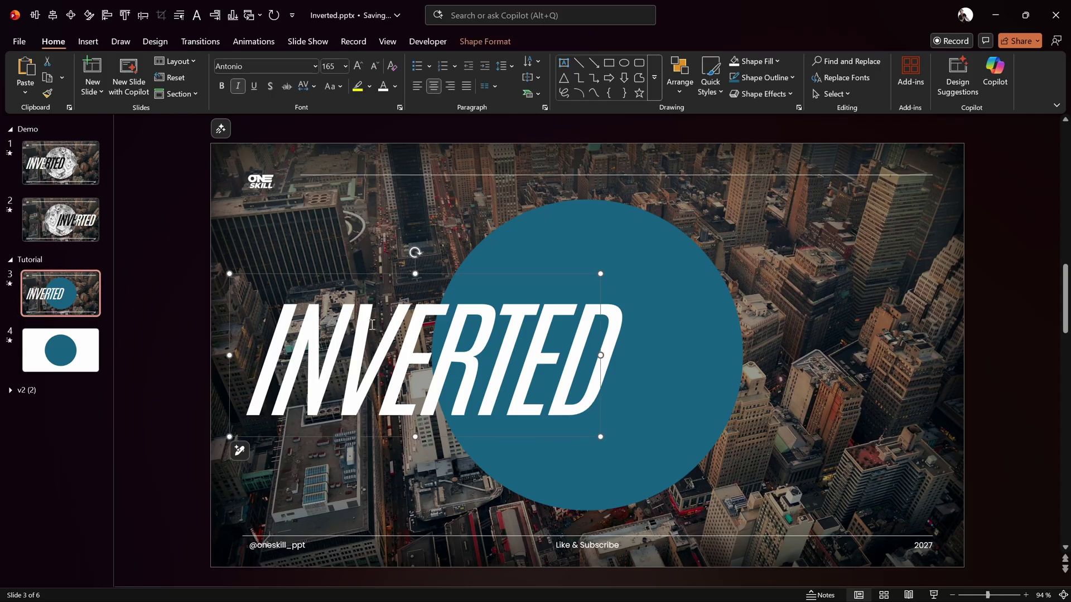
key("ctrl+d")
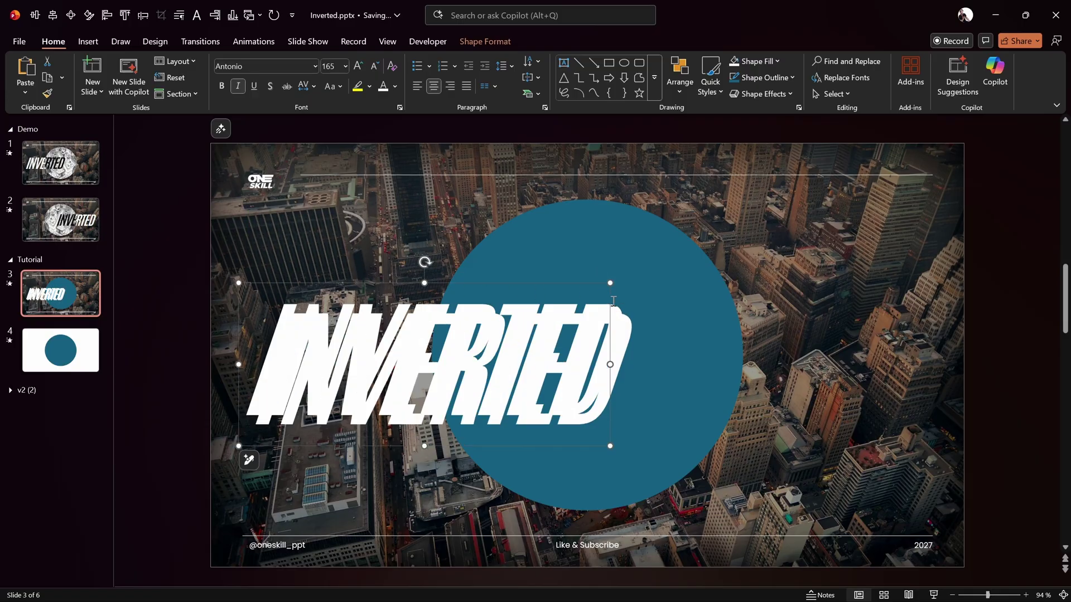
left_click_drag(611, 301, 664, 169)
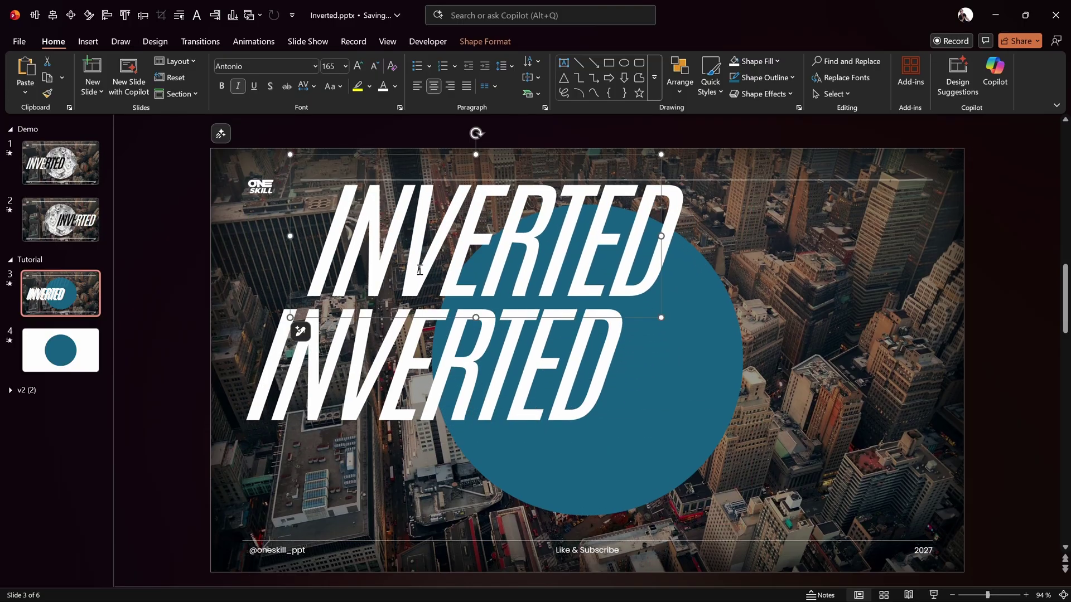
left_click(395, 86)
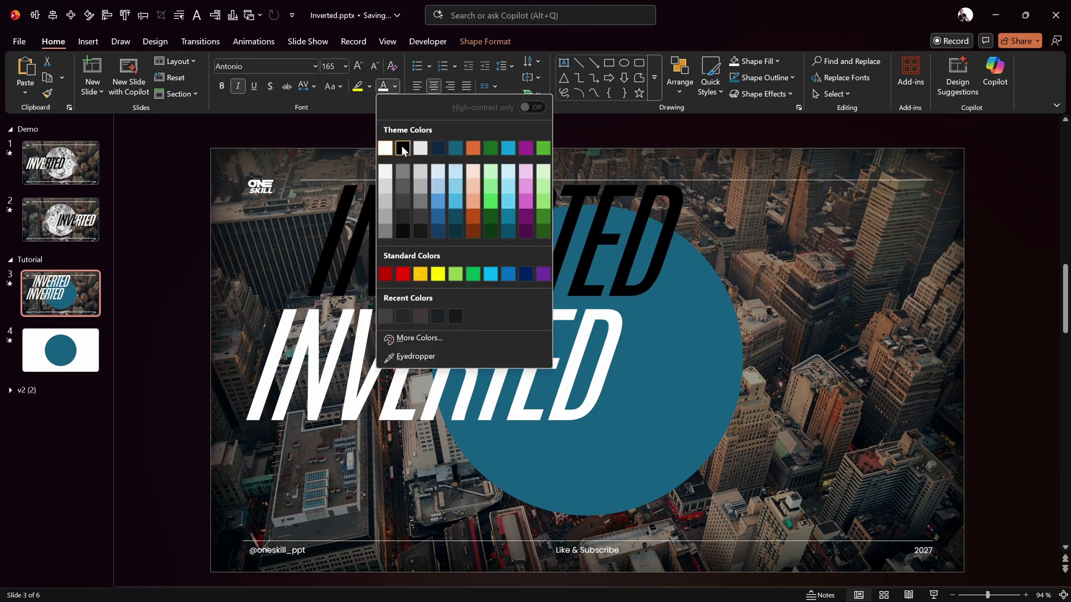
left_click(397, 146)
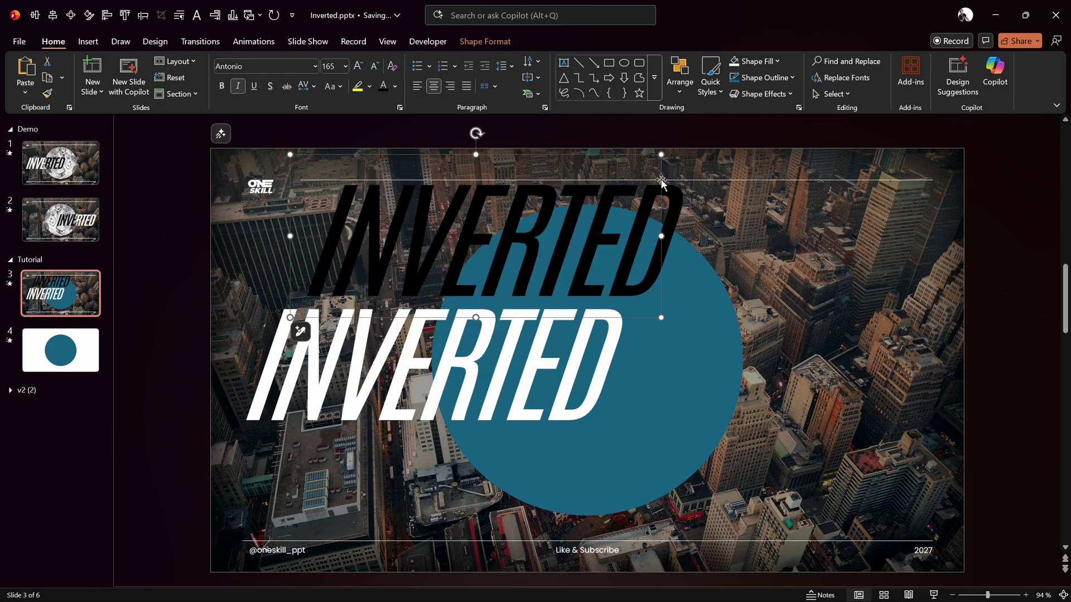
left_click_drag(661, 182, 661, 203)
Step: Cut the black INVERTED text box and paste it back as a picture
left_click(559, 241)
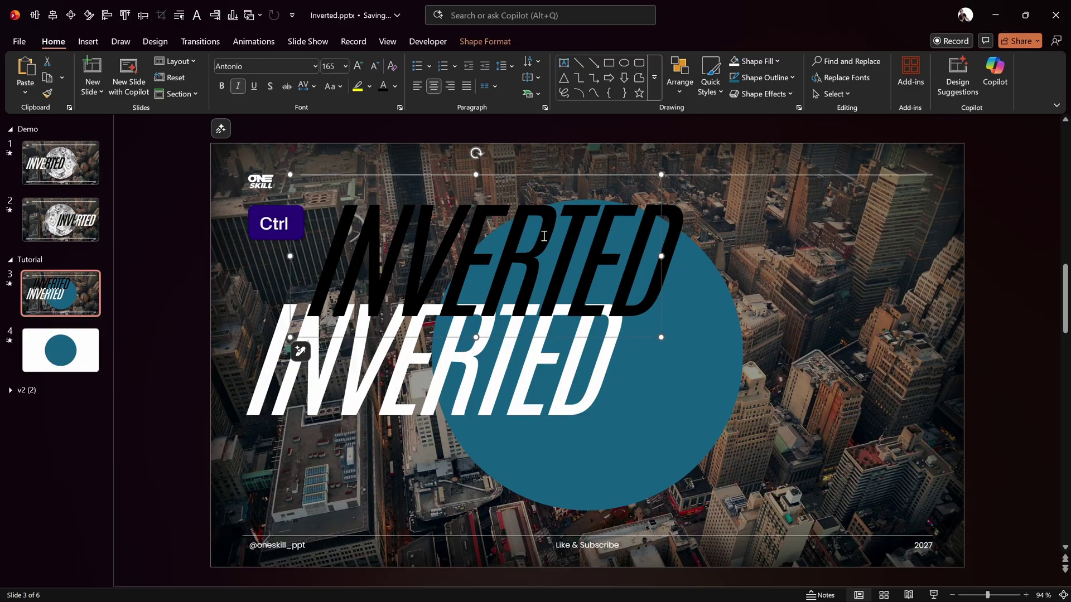
key("ctrl+x")
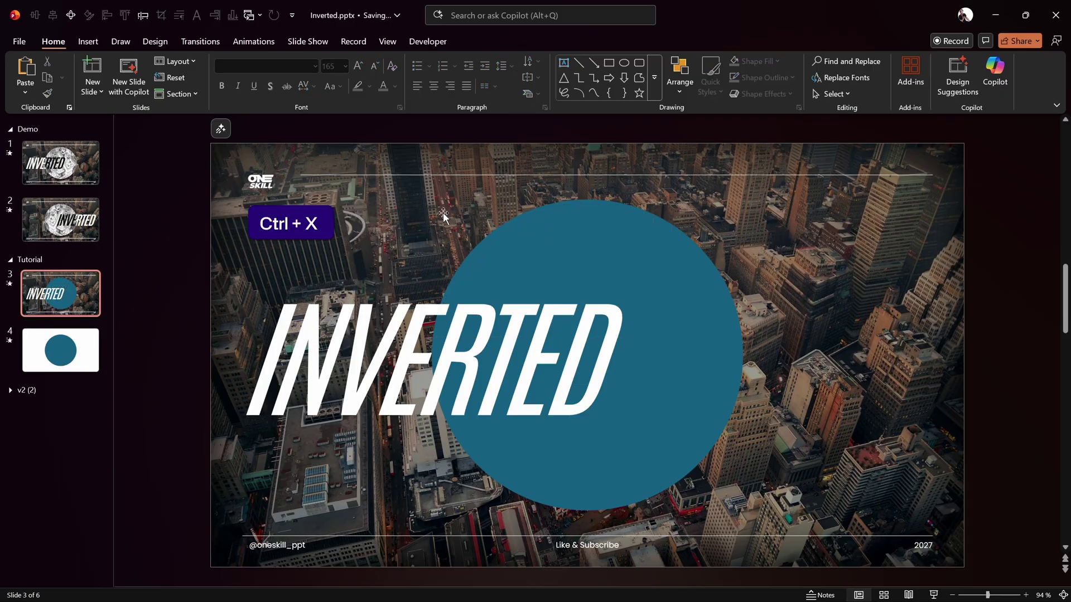
key("ctrl+v")
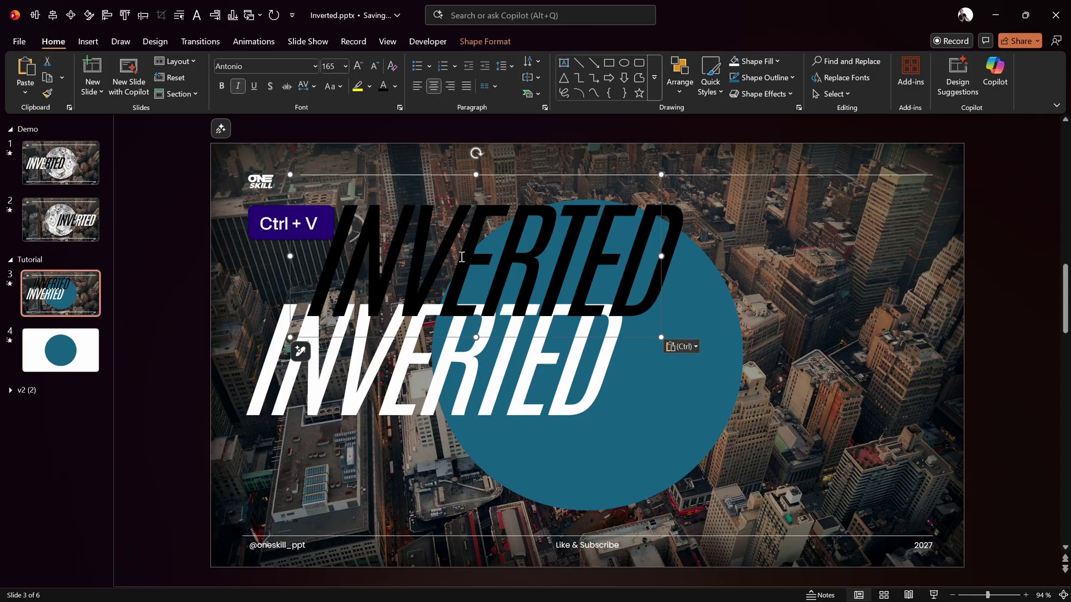
left_click(683, 348)
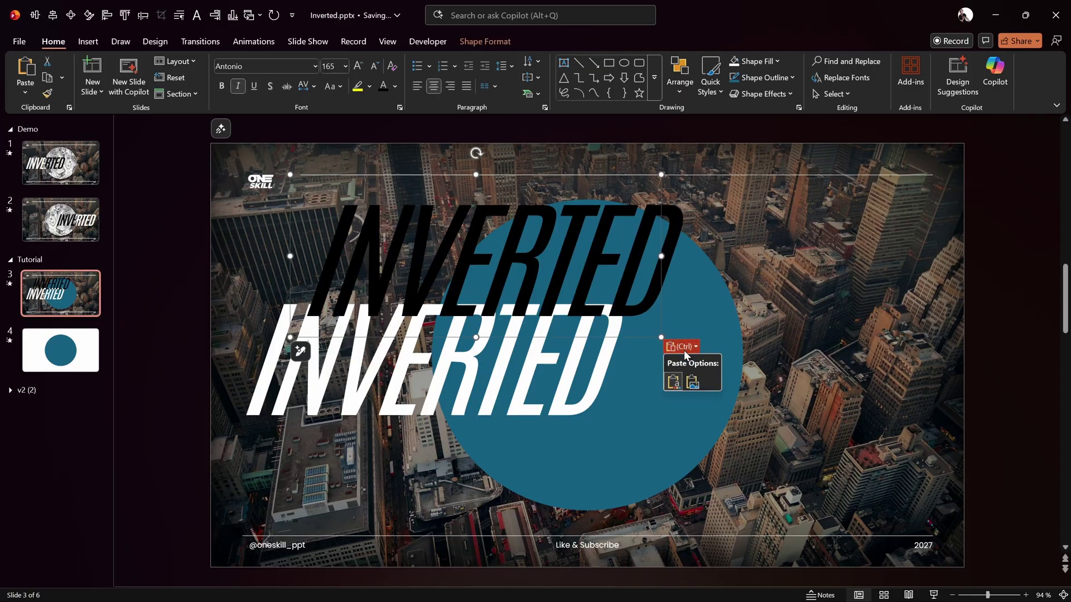
left_click(694, 385)
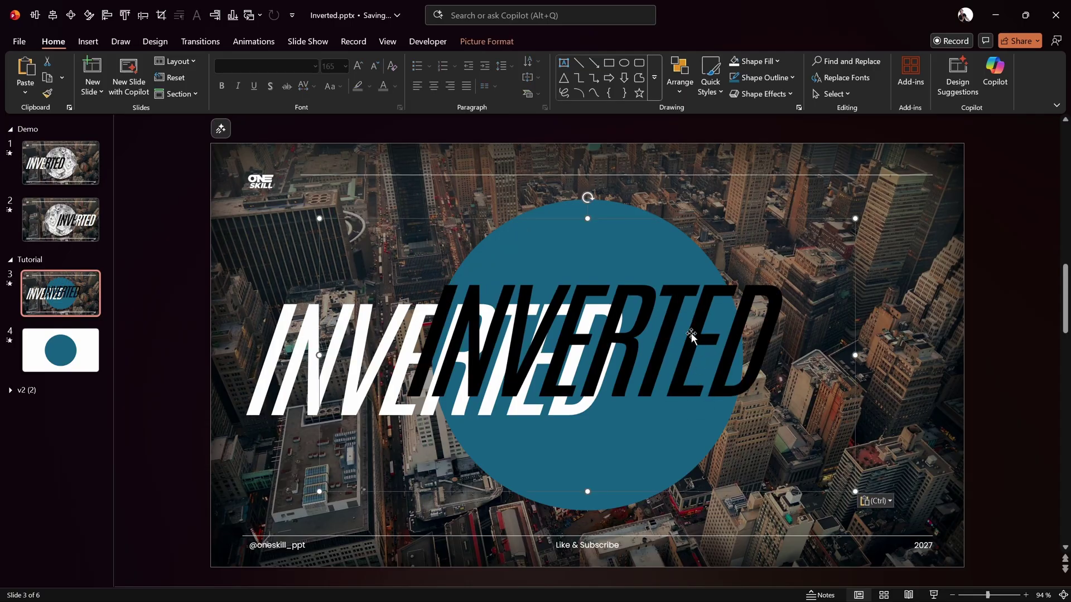
Step: Position the black INVERTED picture exactly over the white INVERTED text
left_click_drag(857, 309, 854, 276)
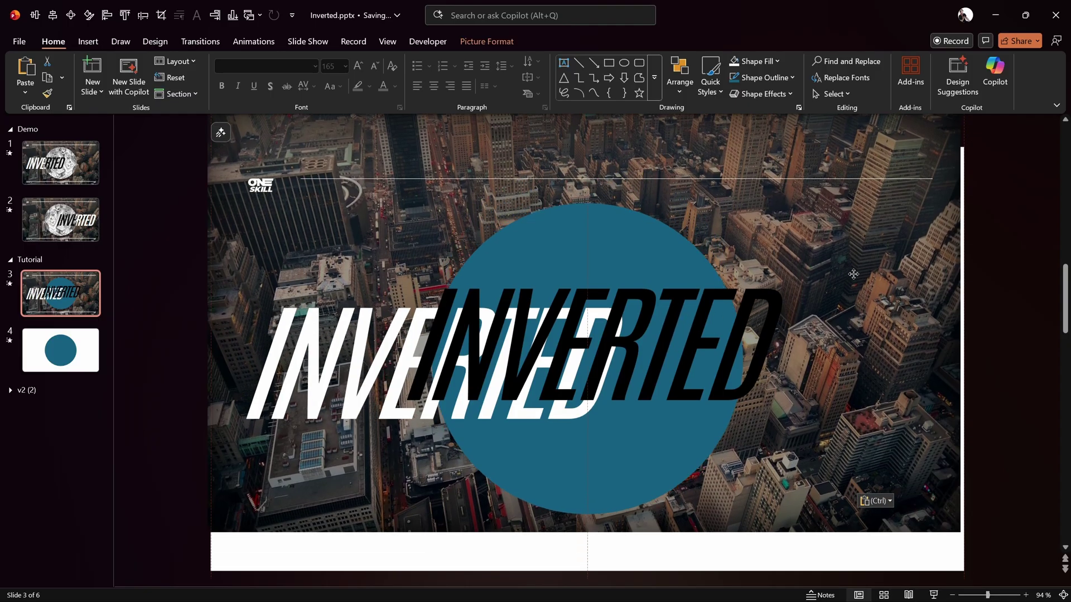
key("ctrl+z")
left_click(778, 307)
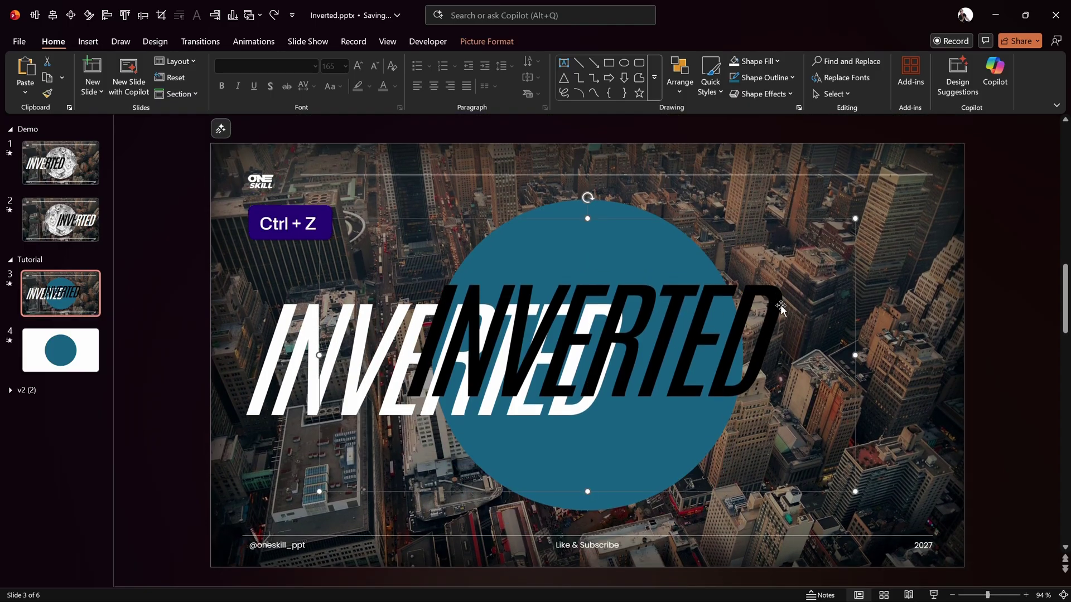
left_click_drag(853, 307, 862, 252)
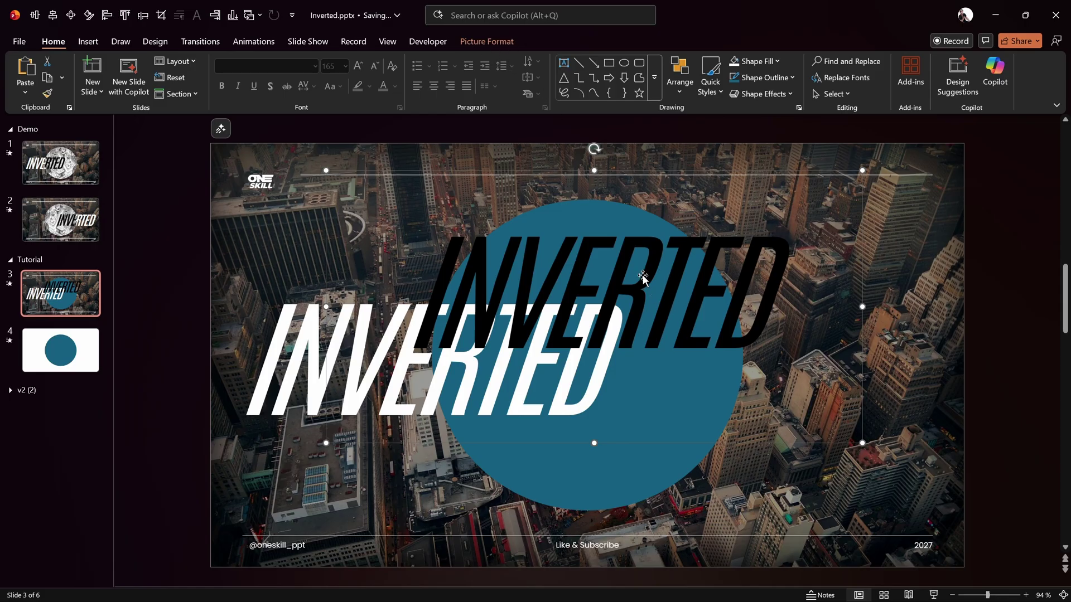
left_click_drag(642, 284, 474, 355)
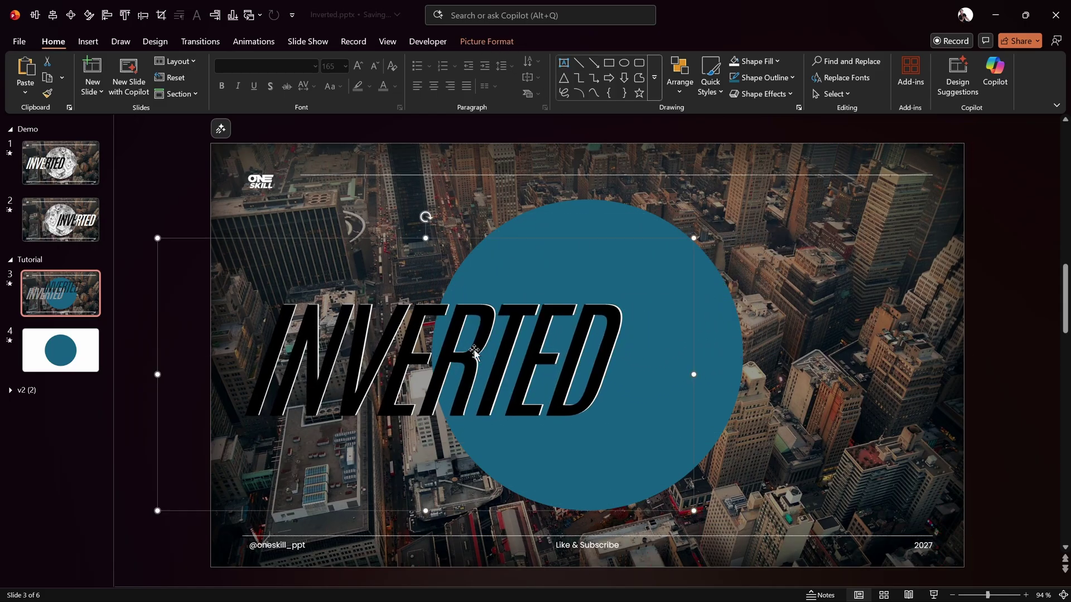
key("Right")
key("Right")
key("Down")
key("Down")
key("Up")
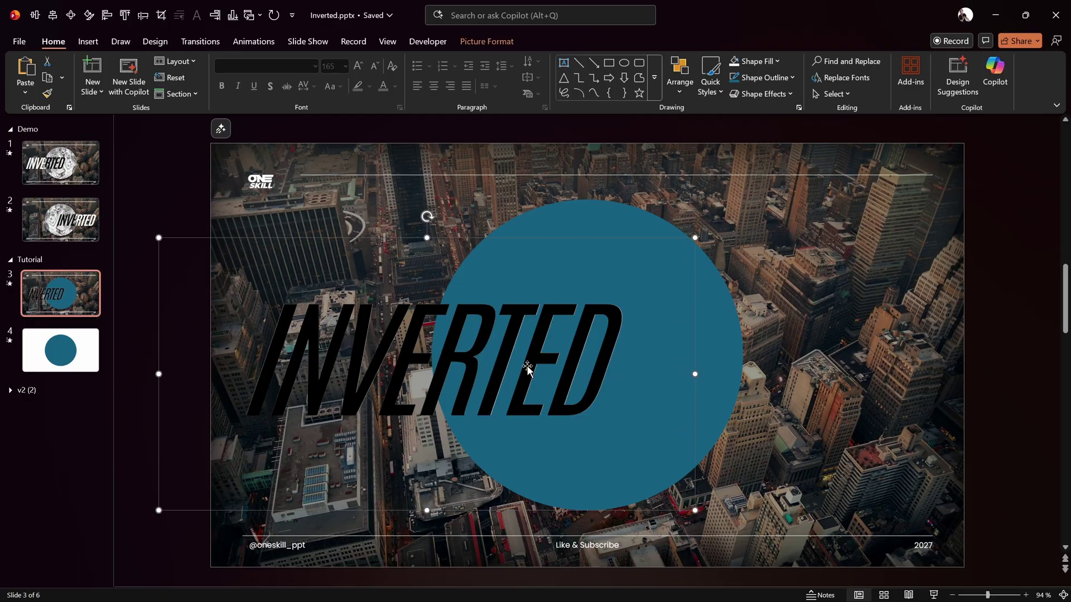
Step: Crop the black INVERTED picture outward to the slide edges, widening it from 24.1 to 36.21 cm
left_click(488, 41)
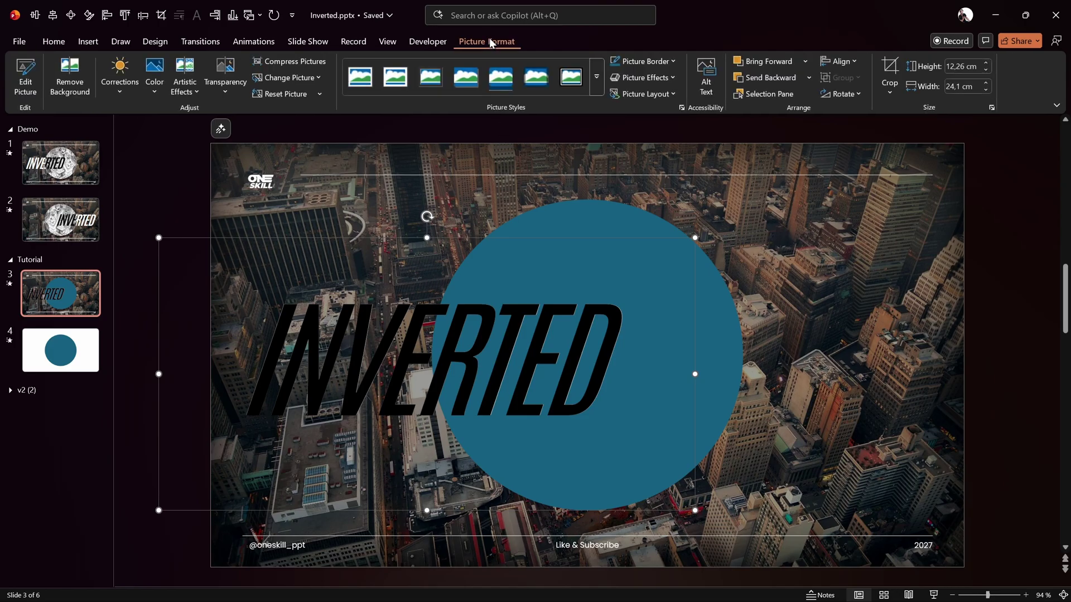
left_click(889, 67)
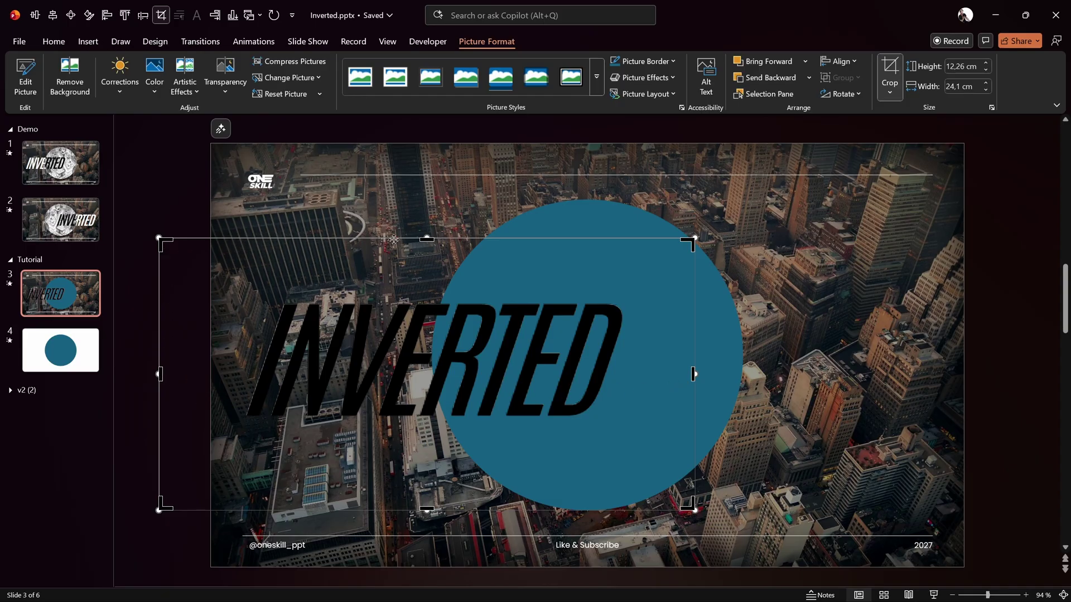
left_click_drag(694, 374, 963, 377)
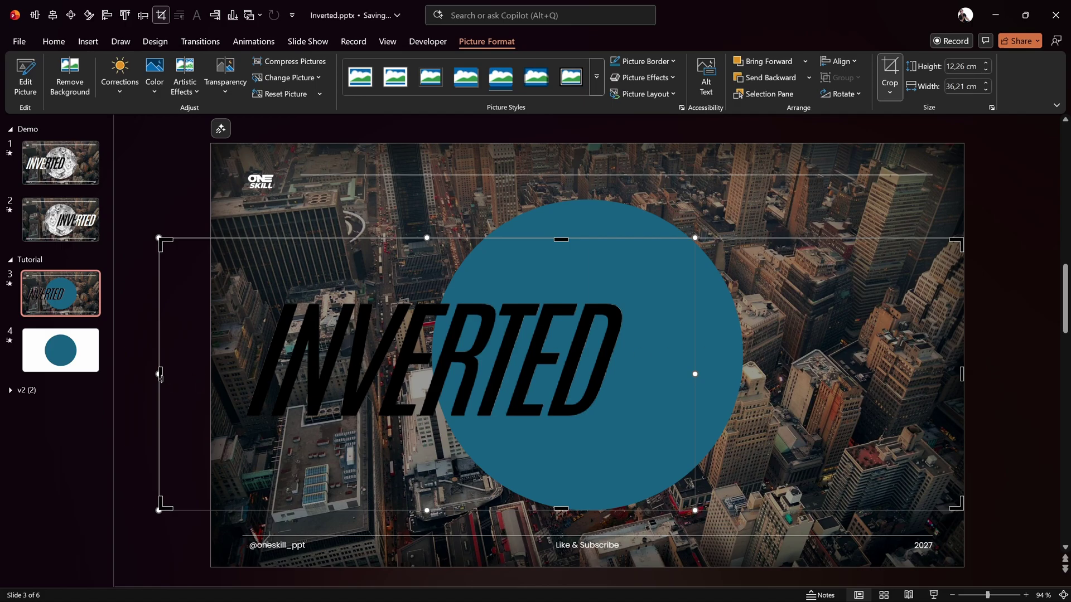
left_click_drag(160, 374, 210, 378)
left_click(176, 196)
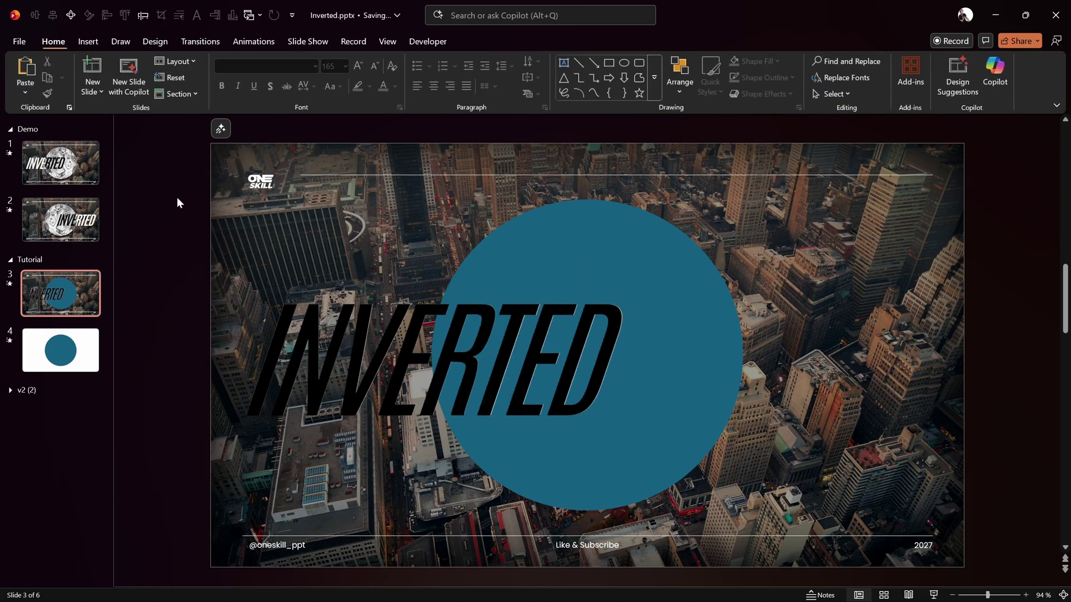
Step: Select the black INVERTED picture plus the circle and merge them with Intersect
left_click(441, 350)
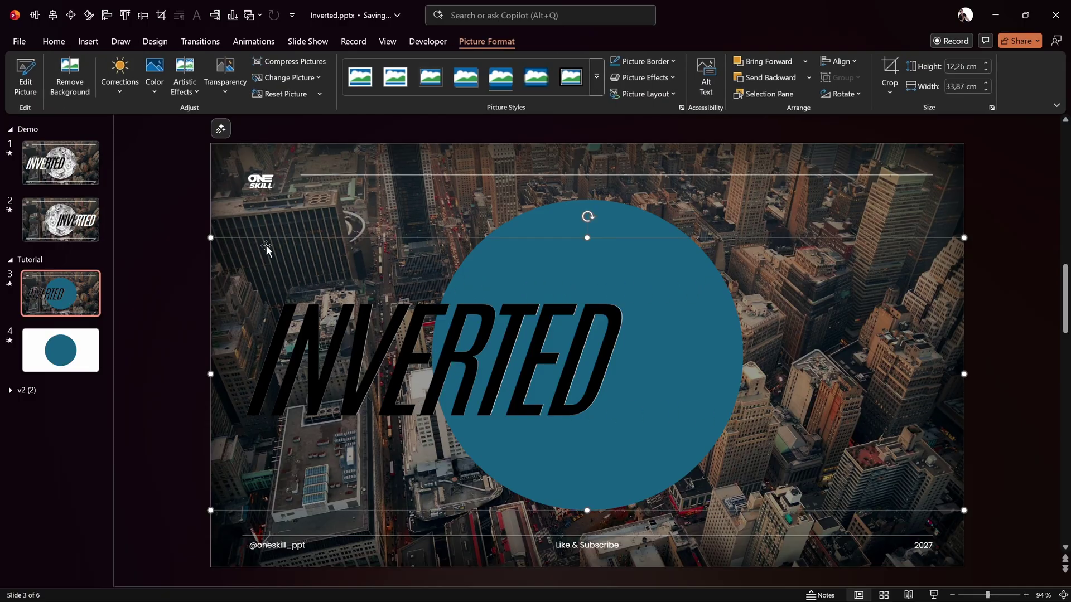
left_click(173, 192)
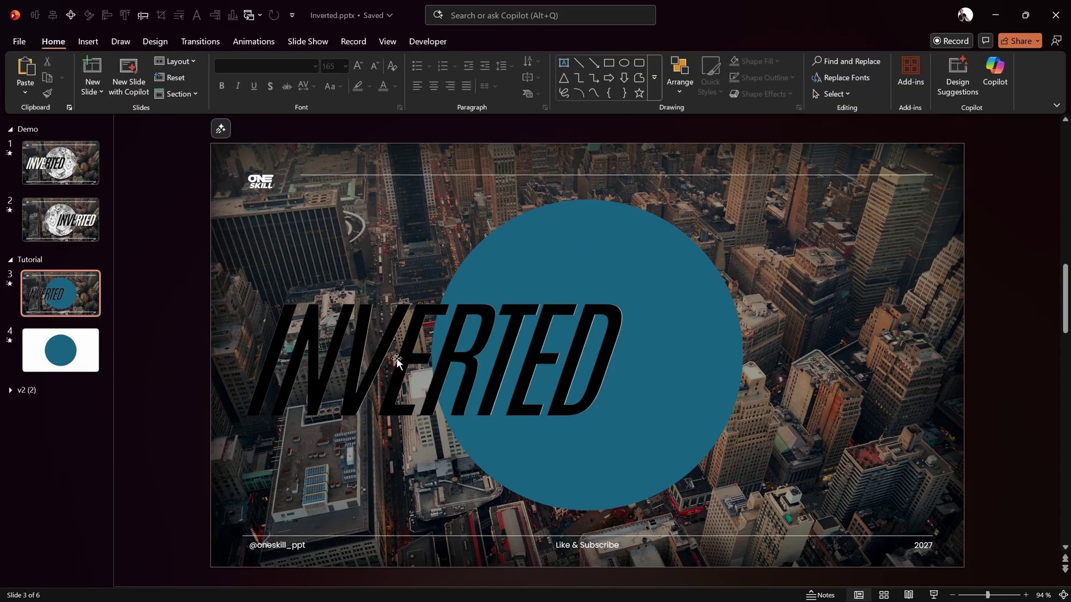
left_click(414, 337)
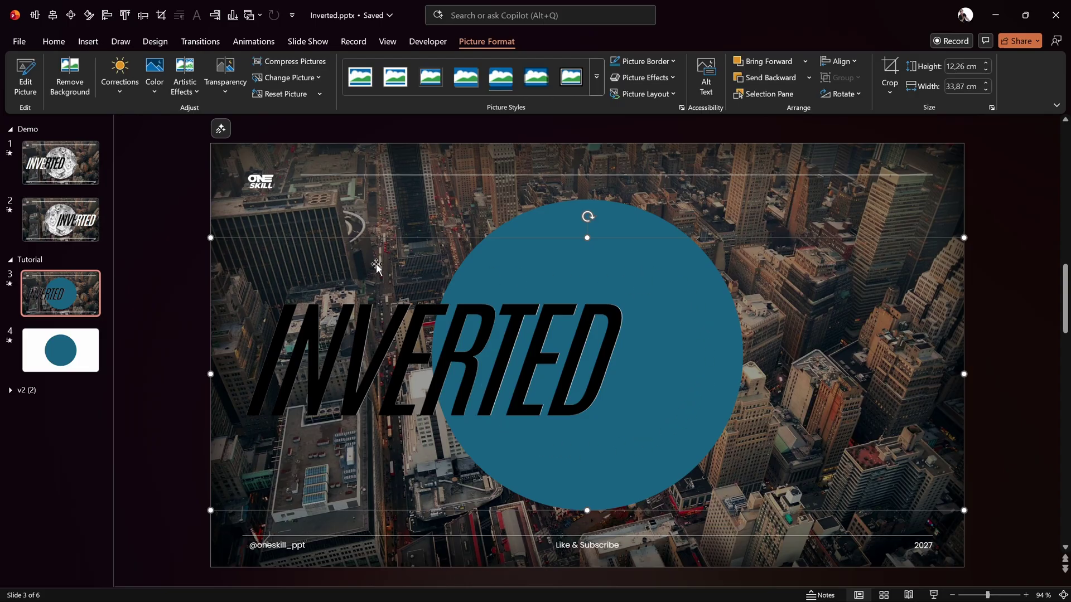
left_click(183, 234)
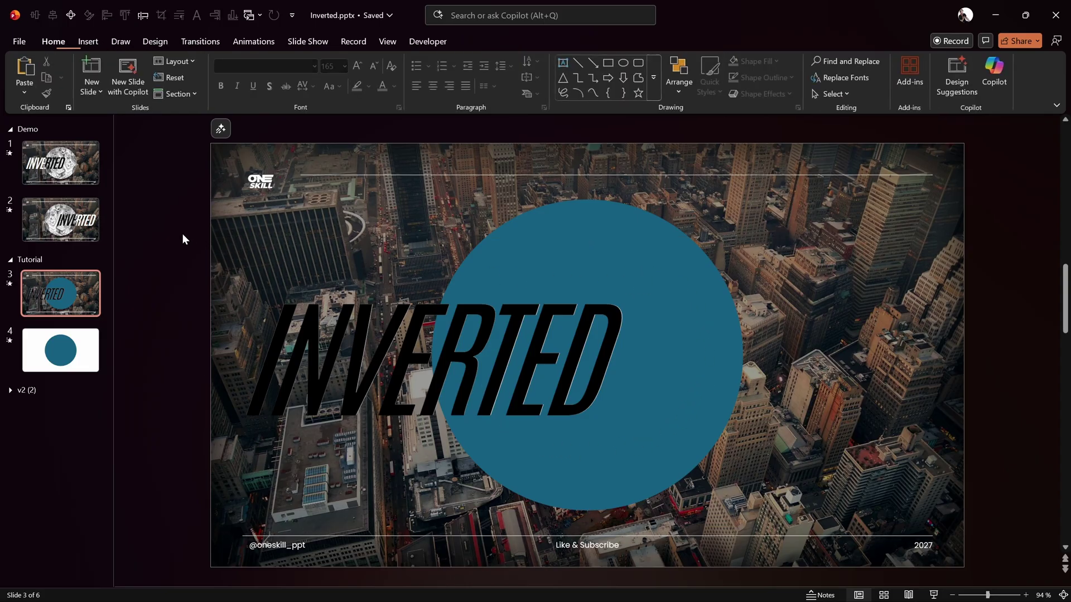
left_click(364, 335)
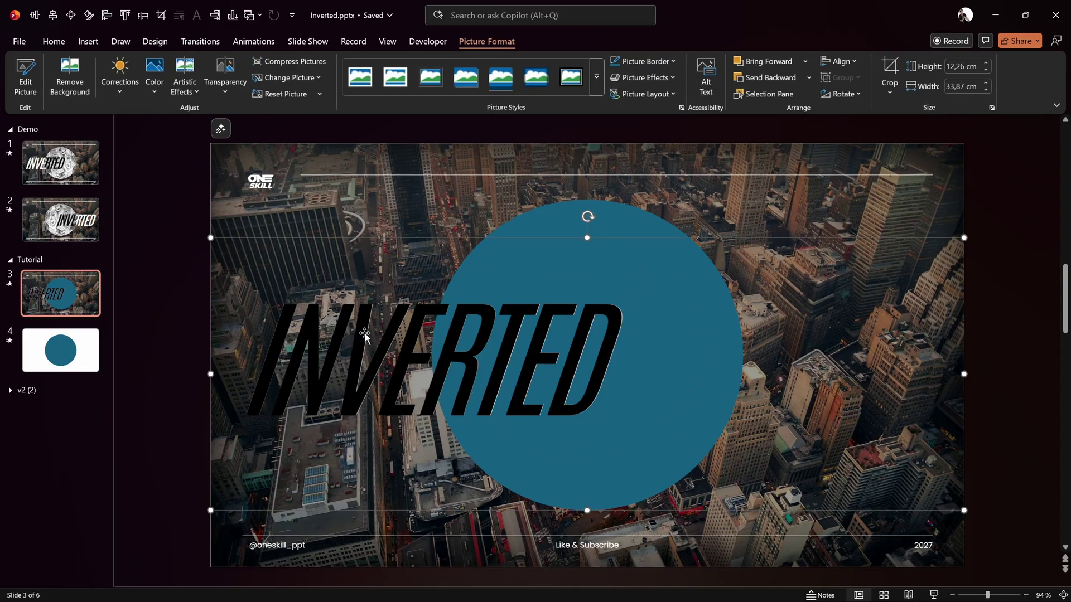
left_click(564, 218, "shift")
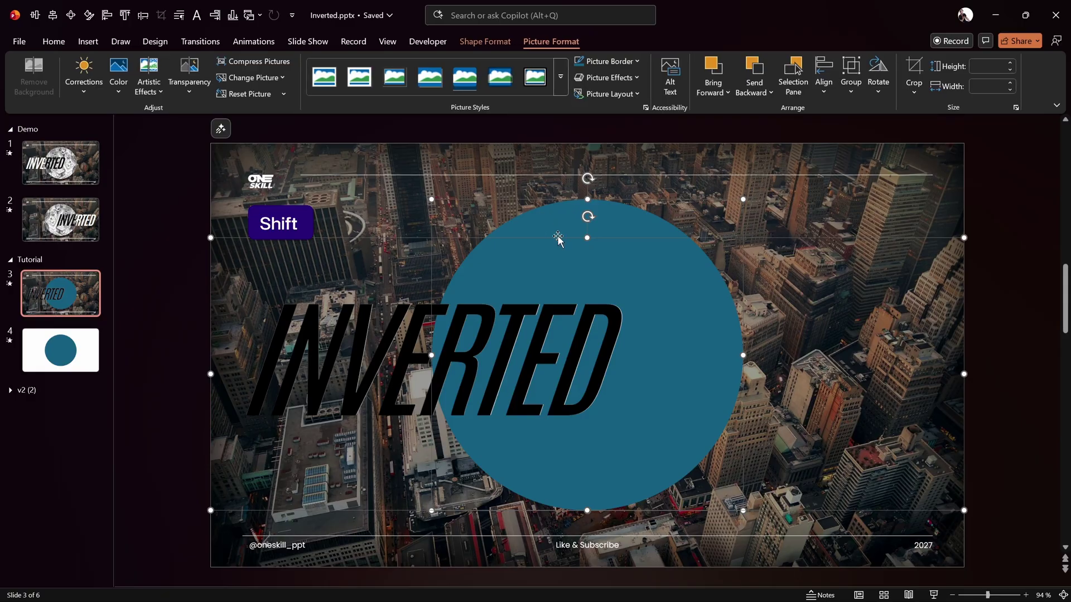
left_click(492, 45)
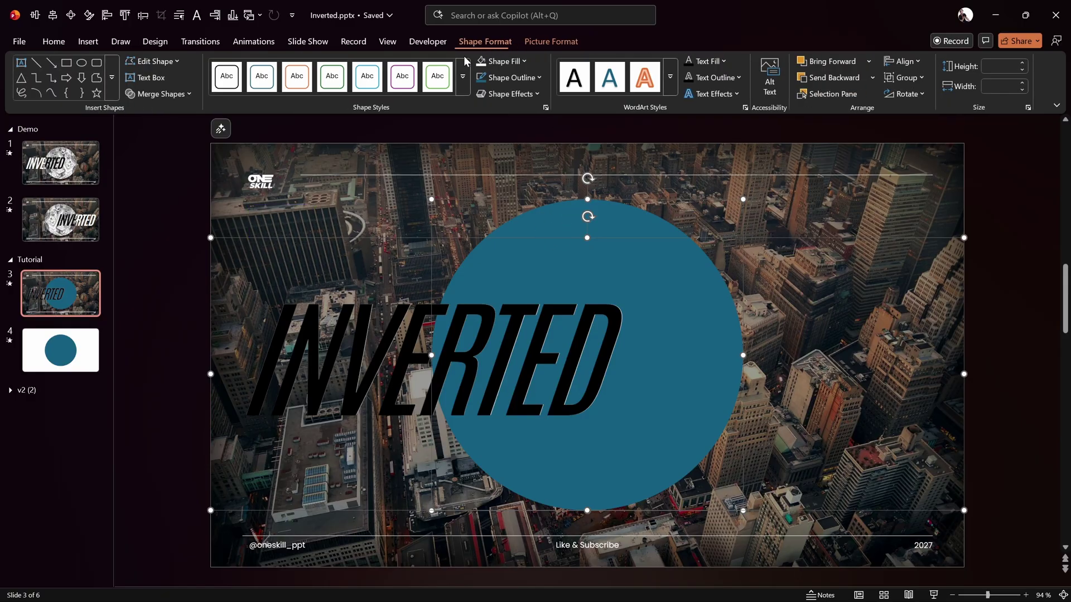
left_click(174, 92)
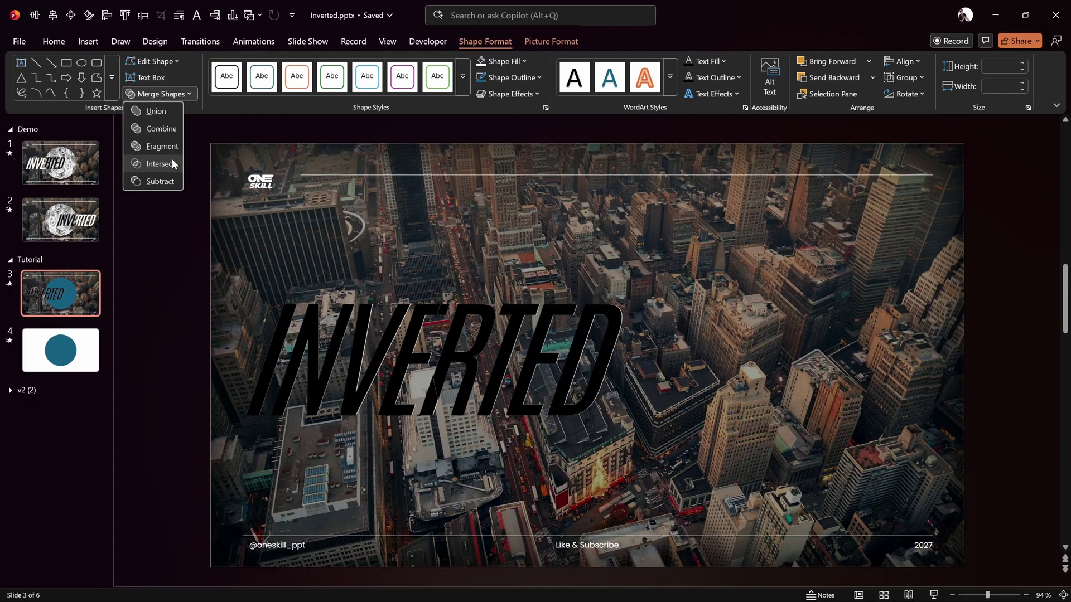
left_click(171, 163)
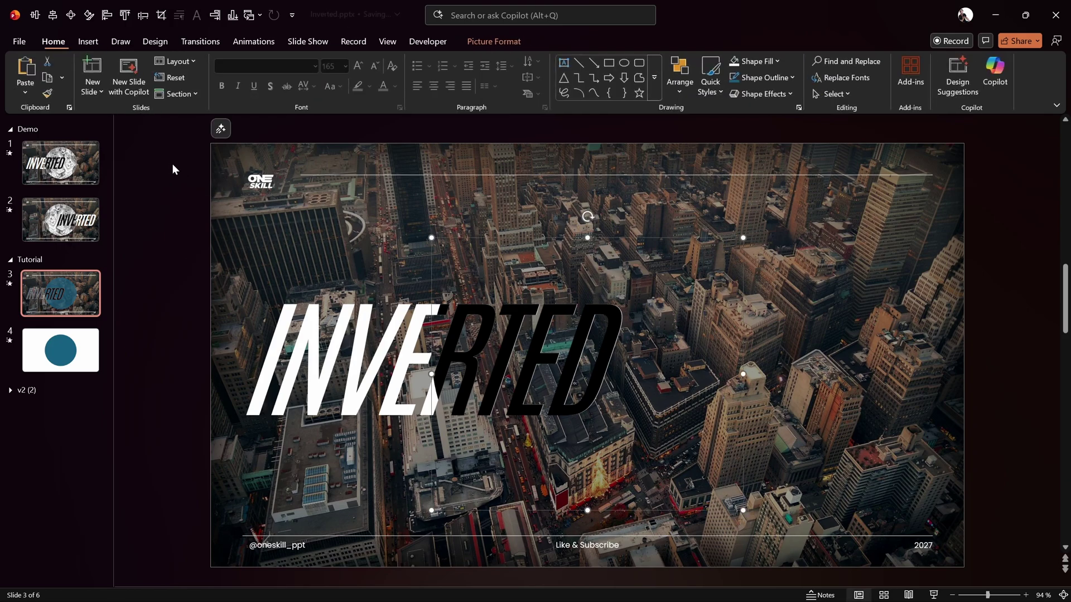
left_click(482, 341)
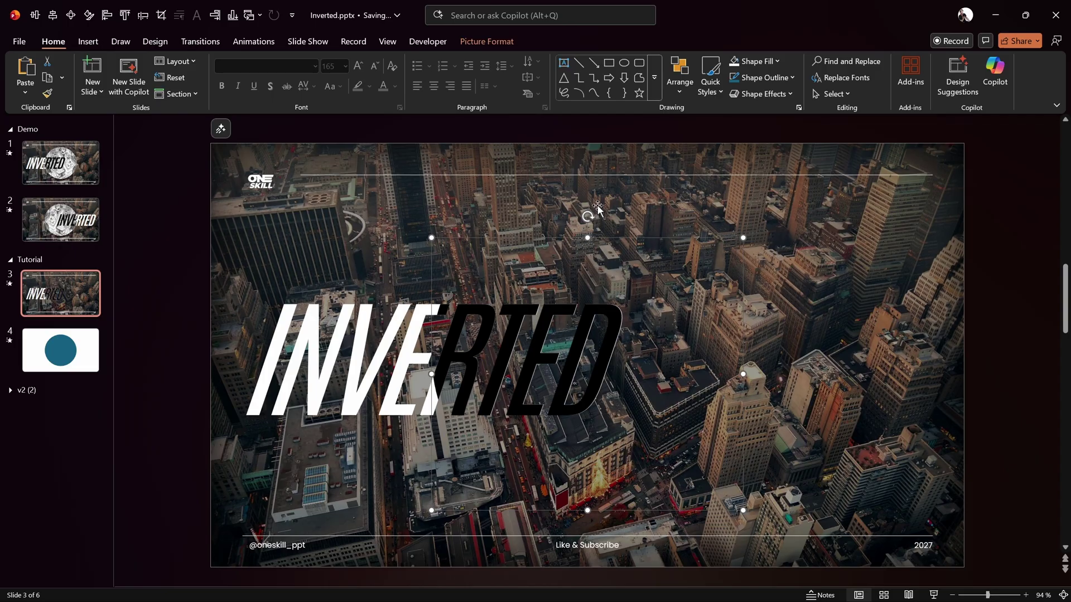
left_click(759, 220)
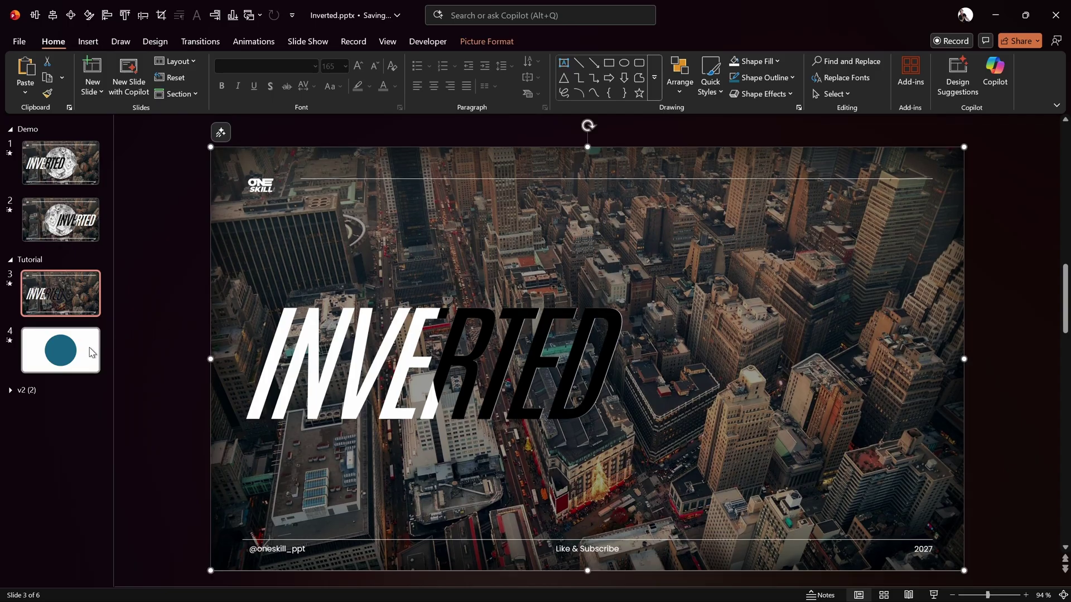
Step: Copy the circle from slide 4, then send slide 3's teal circle behind the black RTED text
left_click(64, 365)
left_click(561, 287)
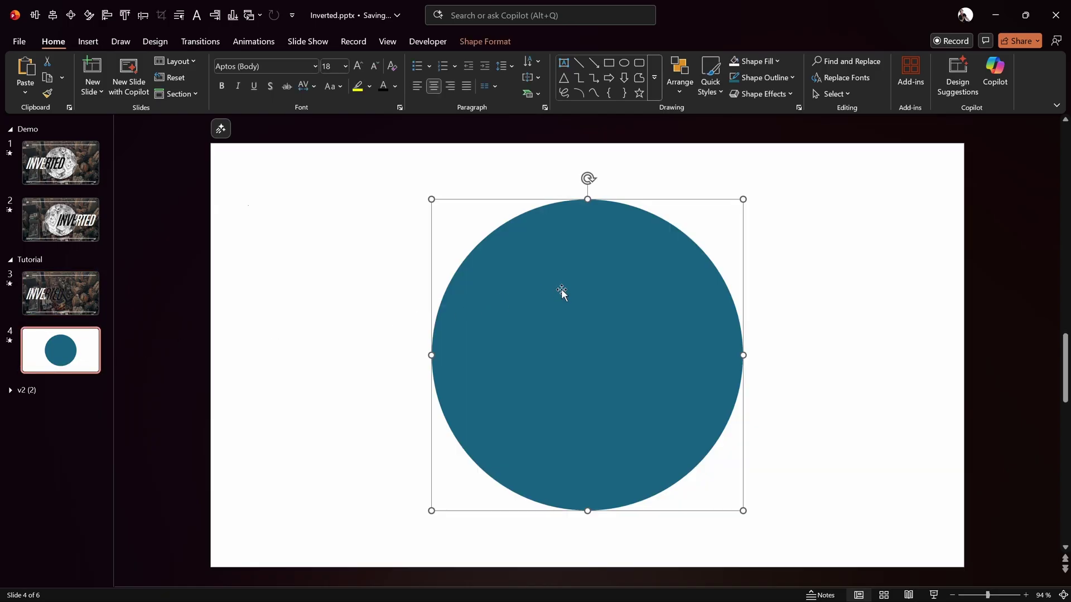
key("ctrl+c")
left_click(75, 300)
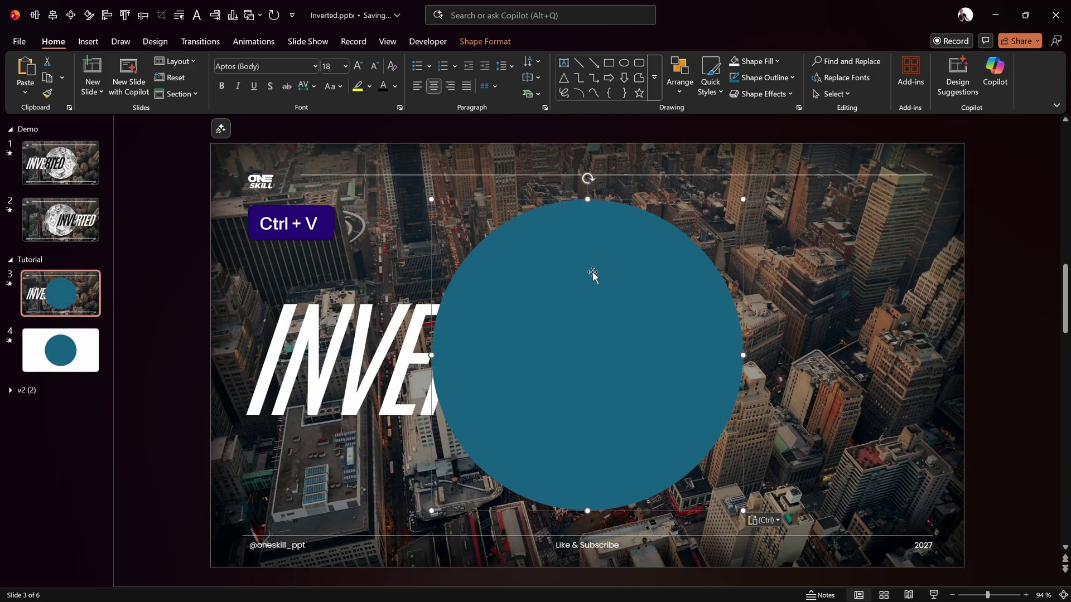
left_click(493, 45)
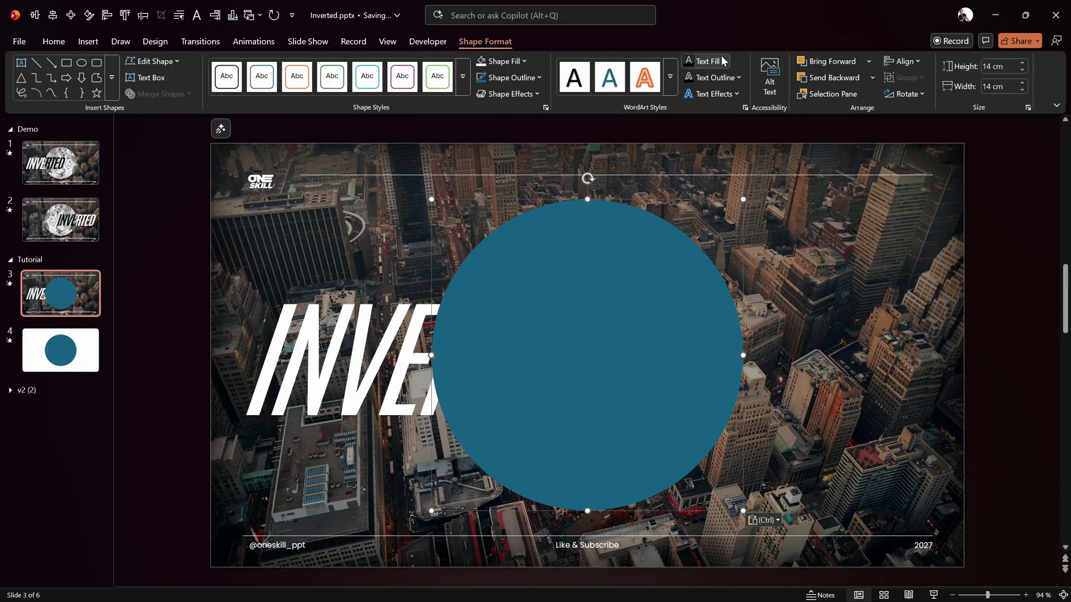
left_click(834, 79)
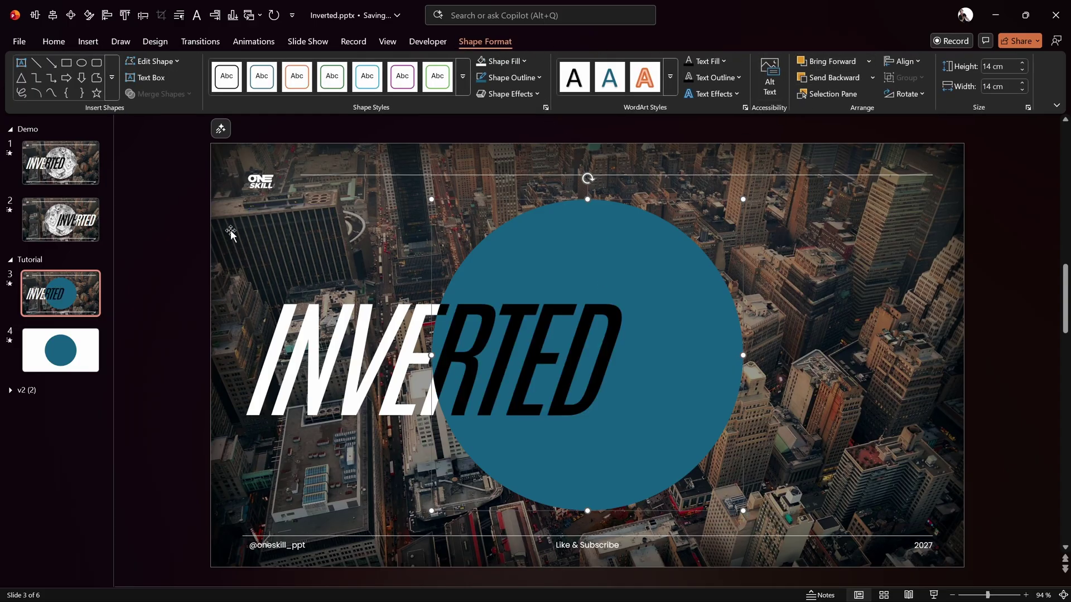
left_click(177, 209)
Step: Adjust the RTED picture's position, undo the circle's move, and duplicate slide 3 as a new slide
left_click(523, 327)
left_click_drag(523, 330, 627, 307)
left_click_drag(487, 289, 561, 214)
left_click(427, 371)
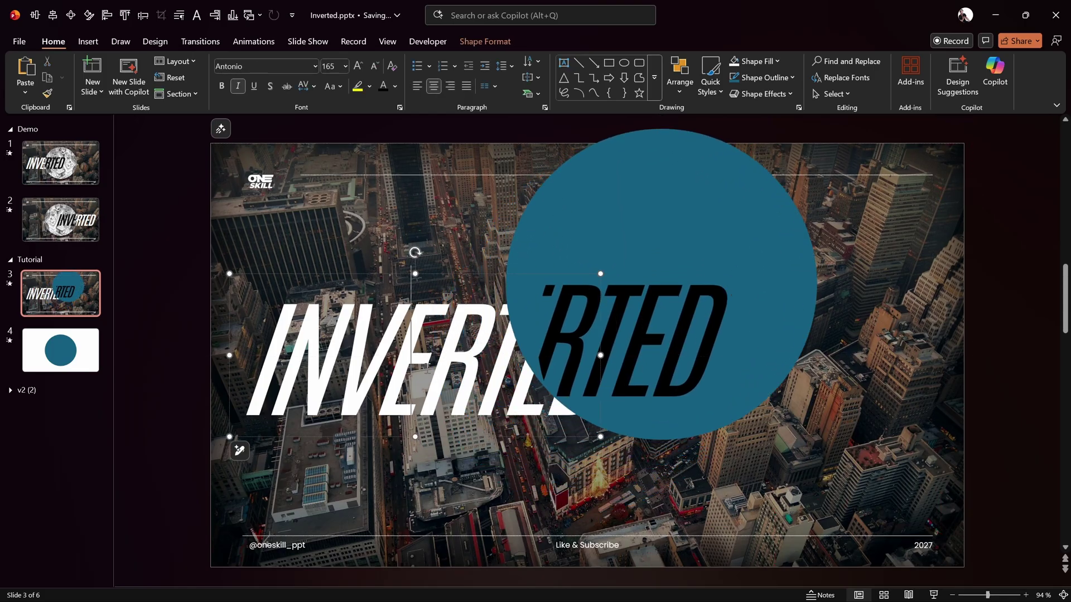
left_click(202, 263)
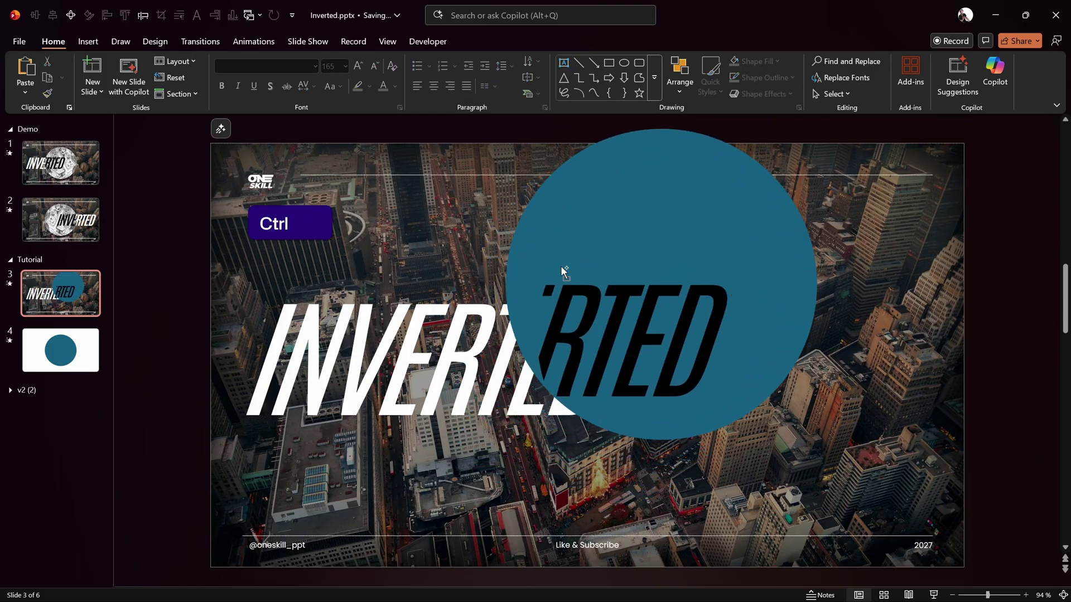
key("ctrl+z")
left_click(184, 241)
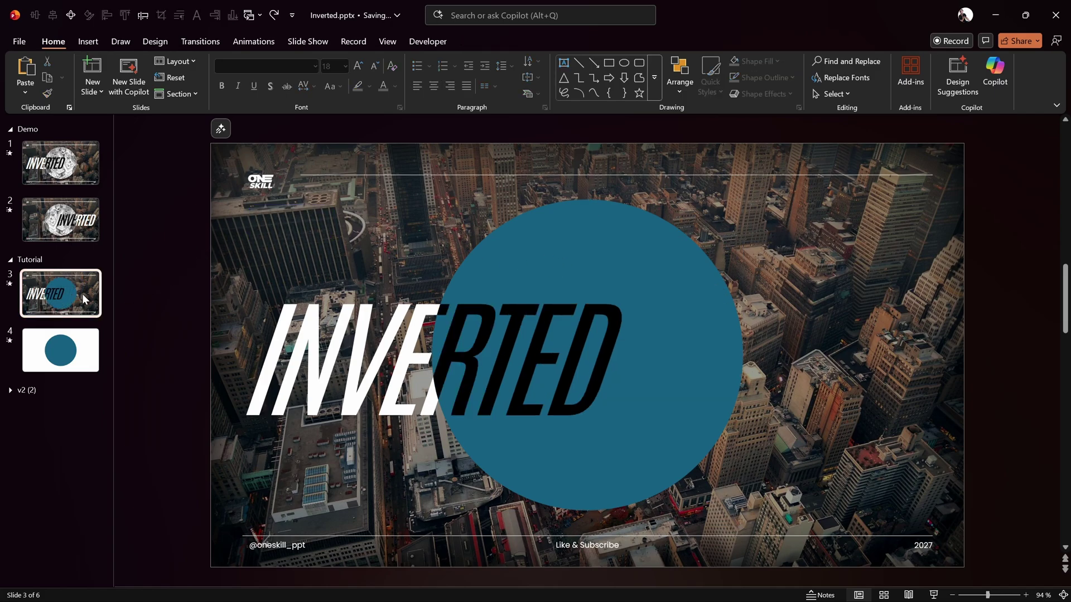
key("ctrl+d")
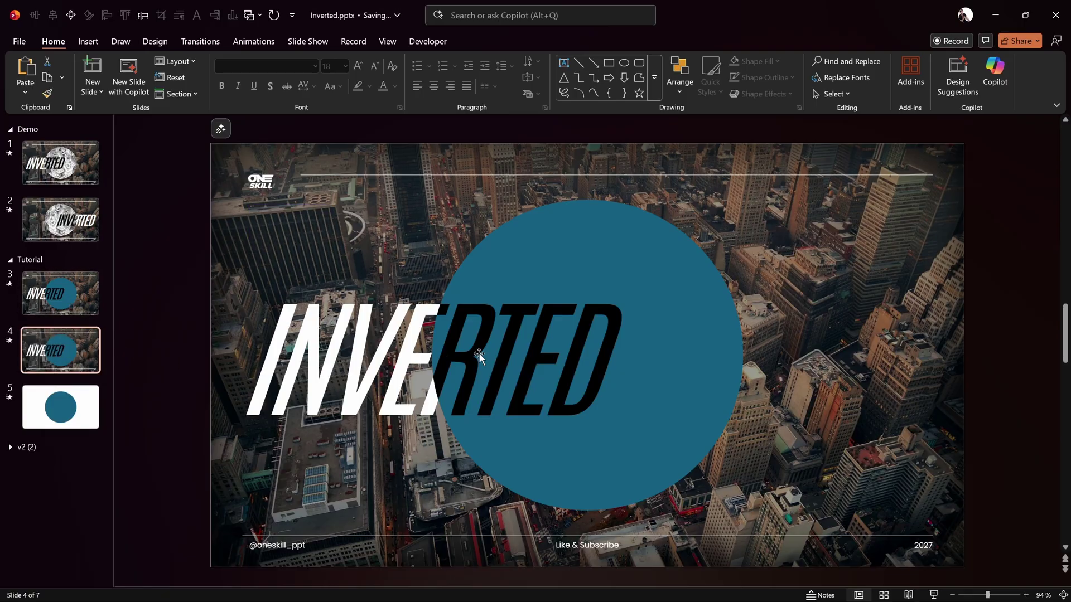
Step: Slide INVERTED right of the circle and shift the cropped circle image to realign the black text
left_click(304, 334)
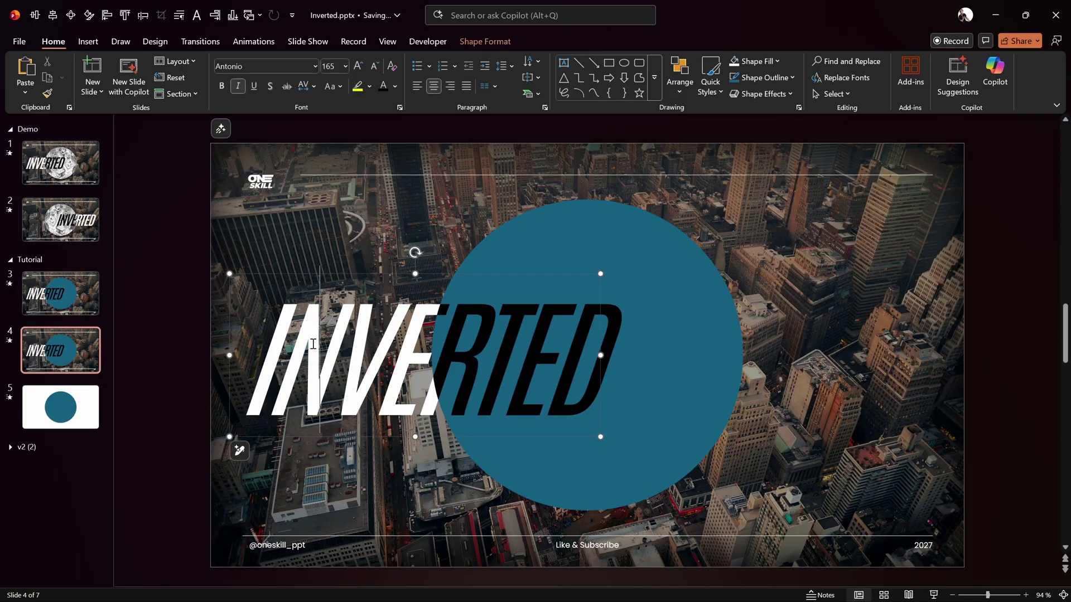
left_click_drag(230, 339, 547, 339)
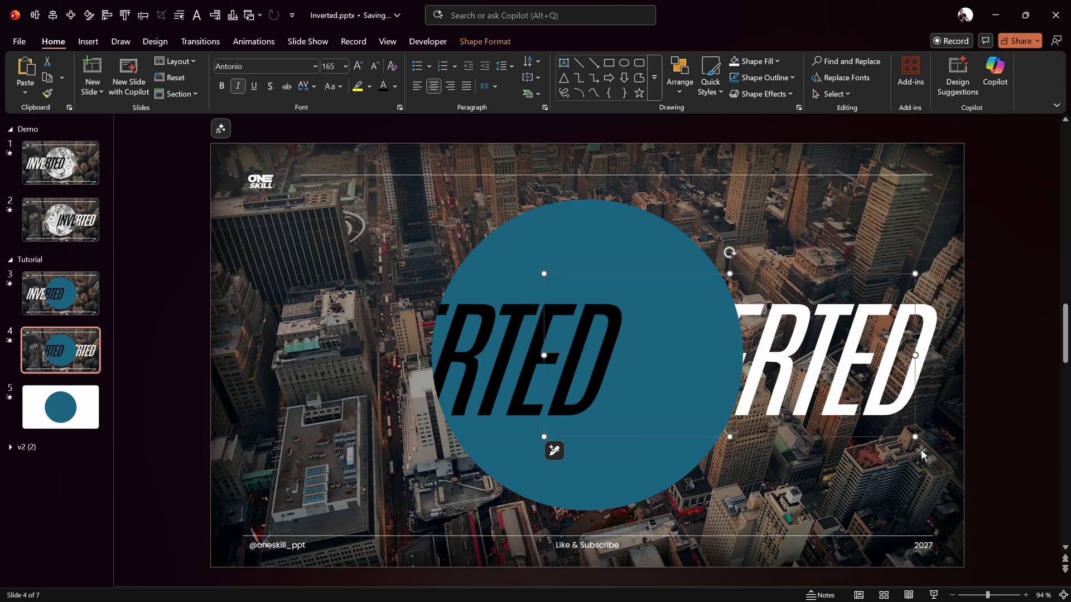
left_click(517, 323)
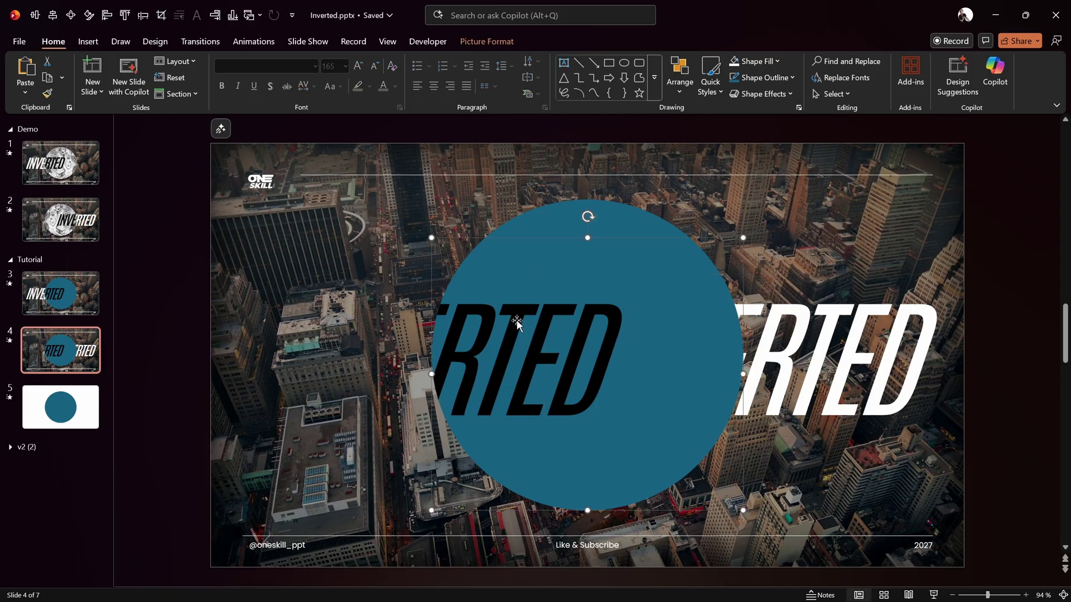
left_click(493, 47)
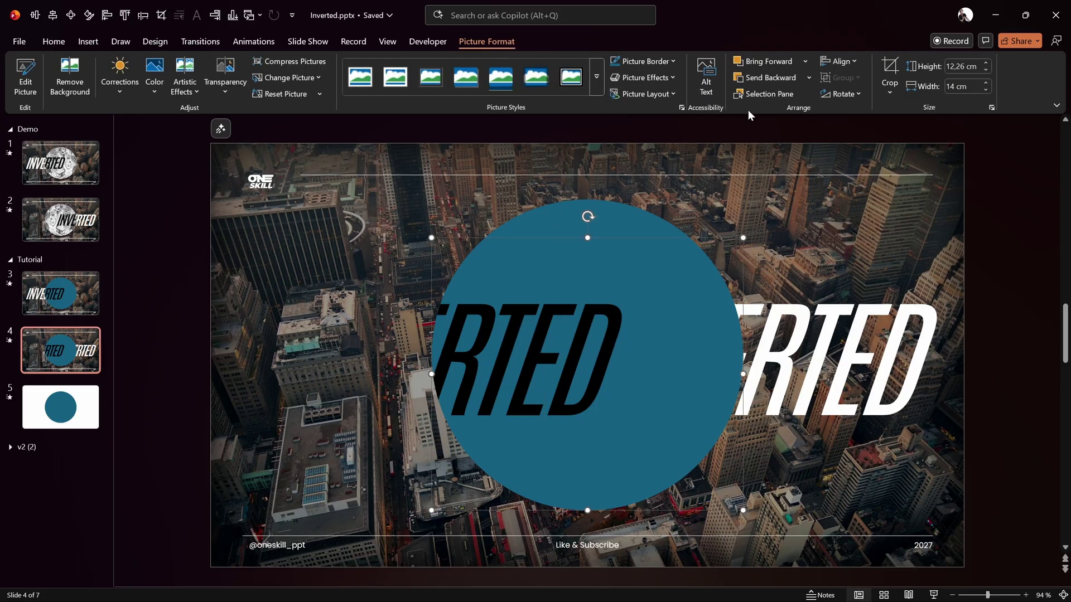
left_click(891, 68)
left_click_drag(508, 339, 826, 333)
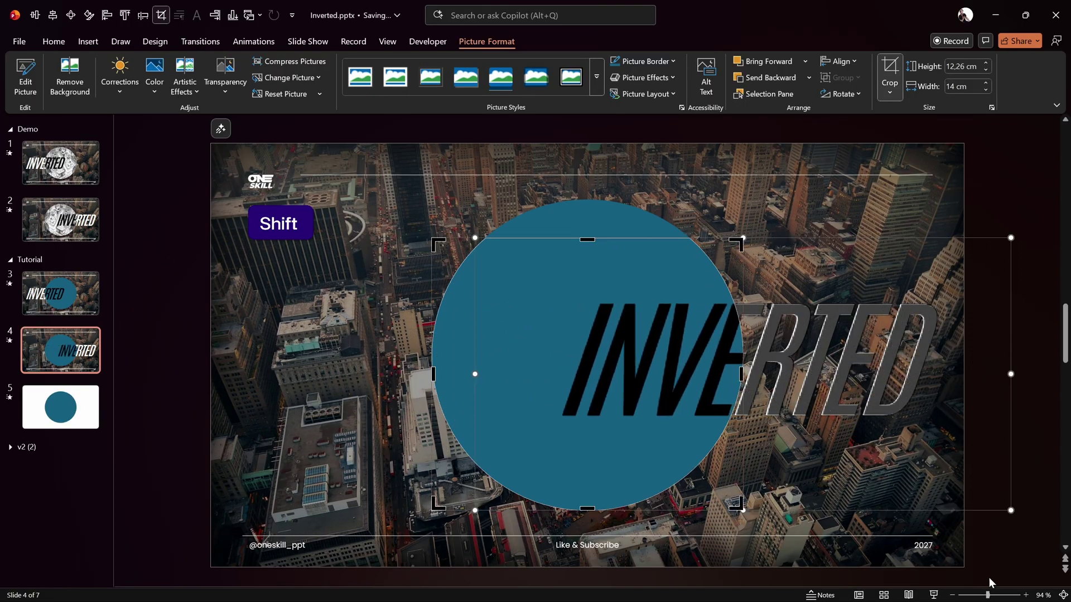
left_click_drag(988, 596, 994, 595)
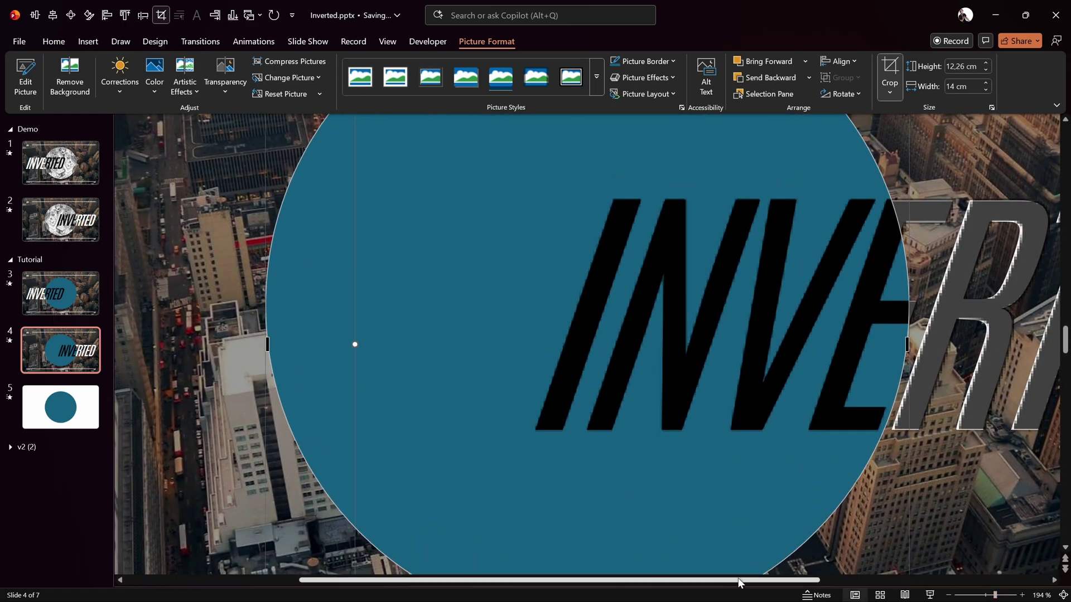
left_click_drag(739, 581, 792, 583)
key("shift")
left_click_drag(757, 347, 756, 344)
scroll(941, 522, "down", 10)
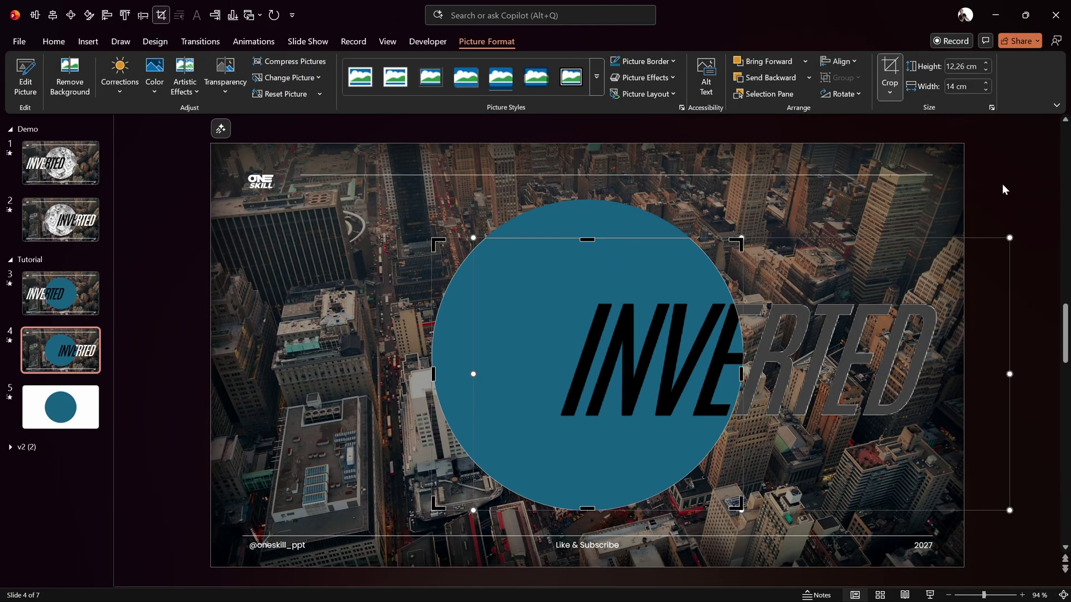
left_click(999, 186)
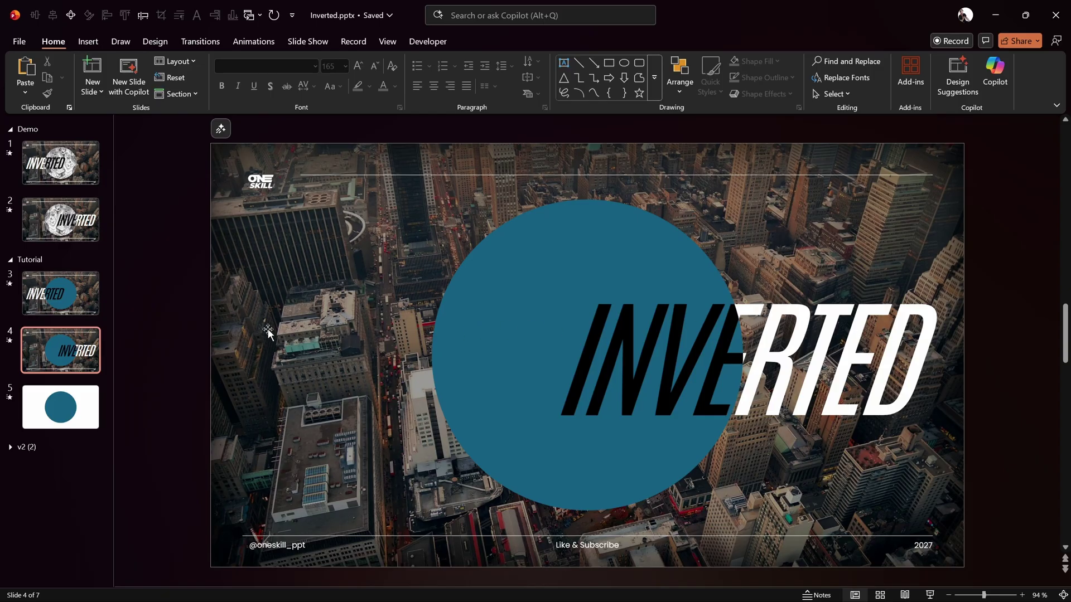
Step: Apply the Morph transition to slide 4 and play the show from slide 3 to watch the text slide
left_click(202, 43)
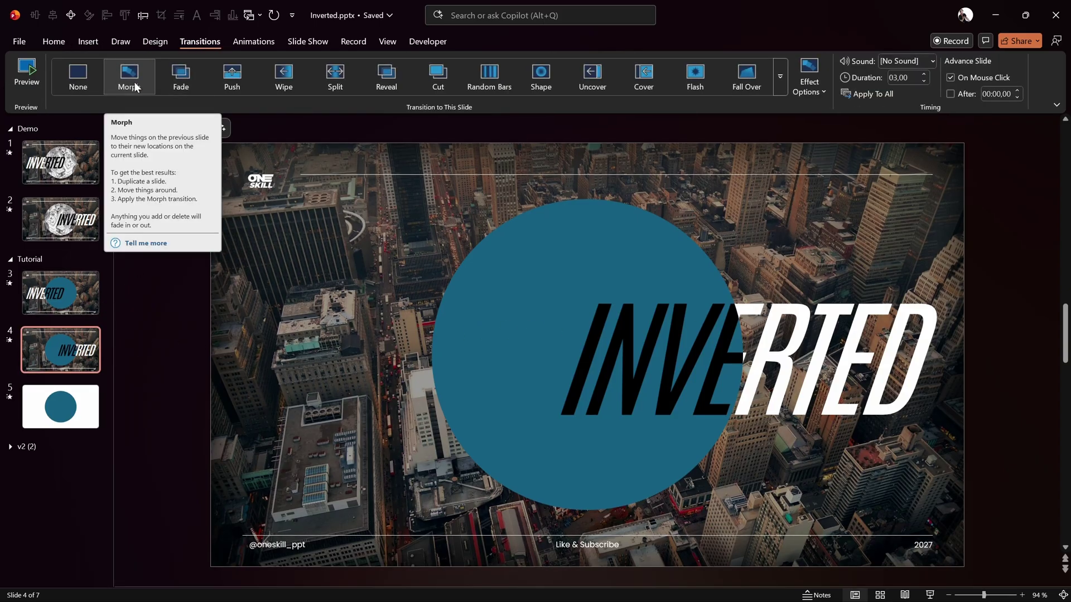
left_click(67, 310)
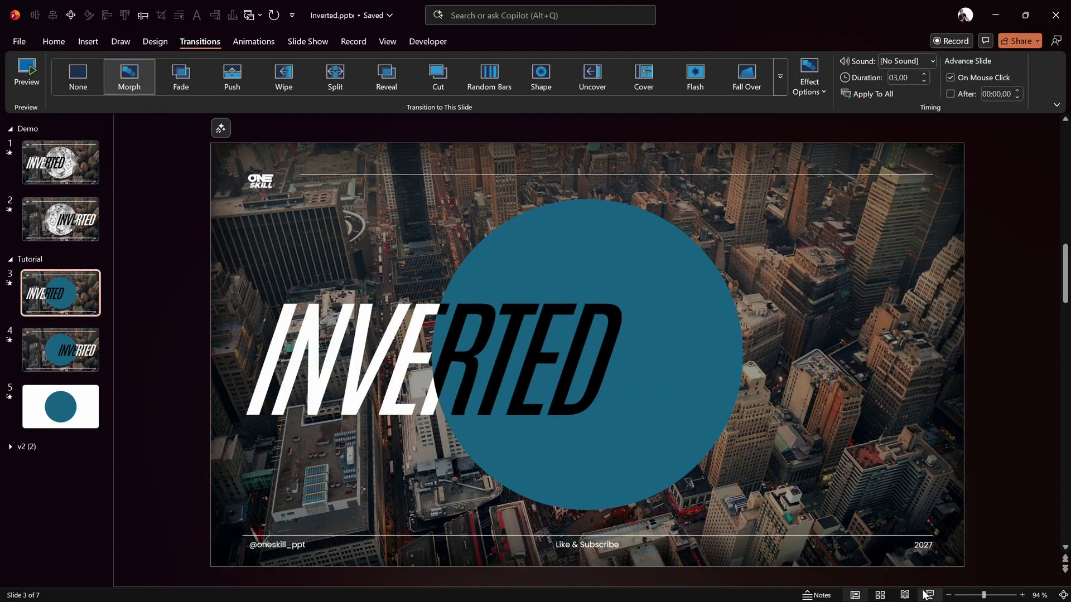
key("shift+F5")
left_click(604, 427)
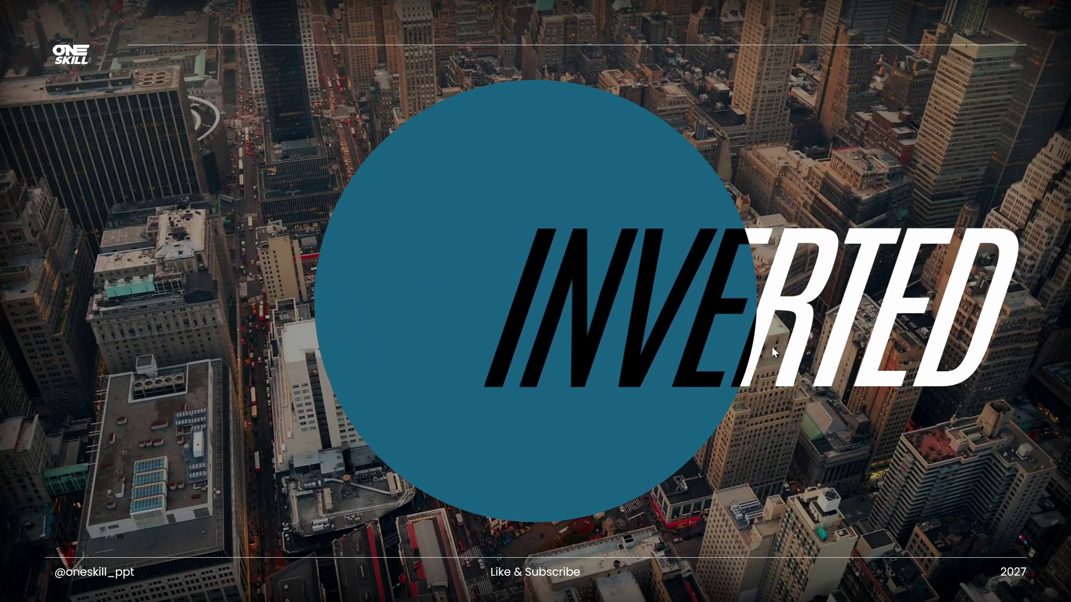
left_click(596, 419)
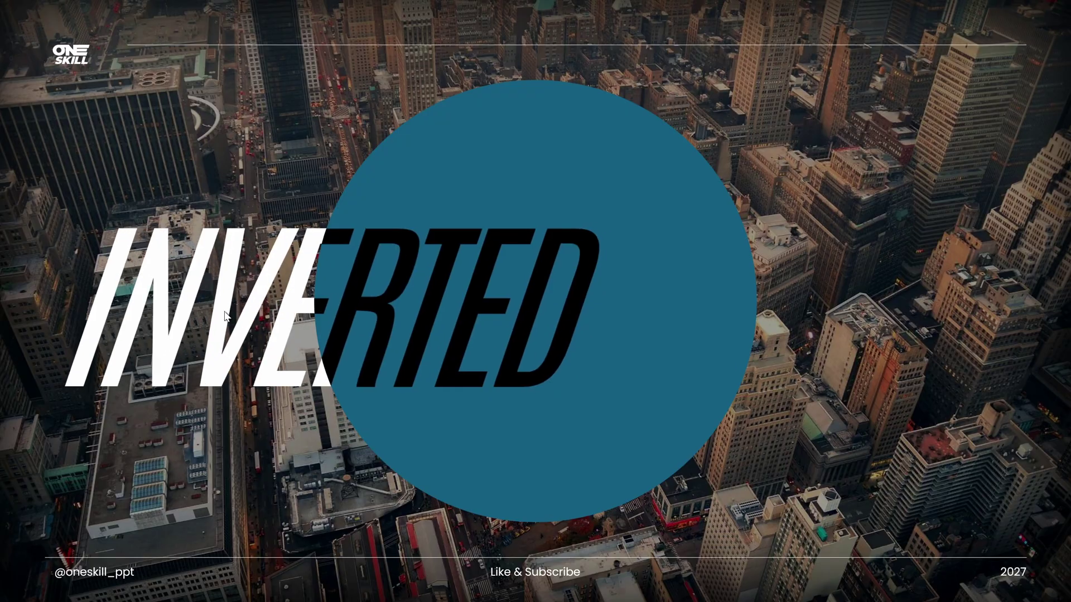
left_click(520, 446)
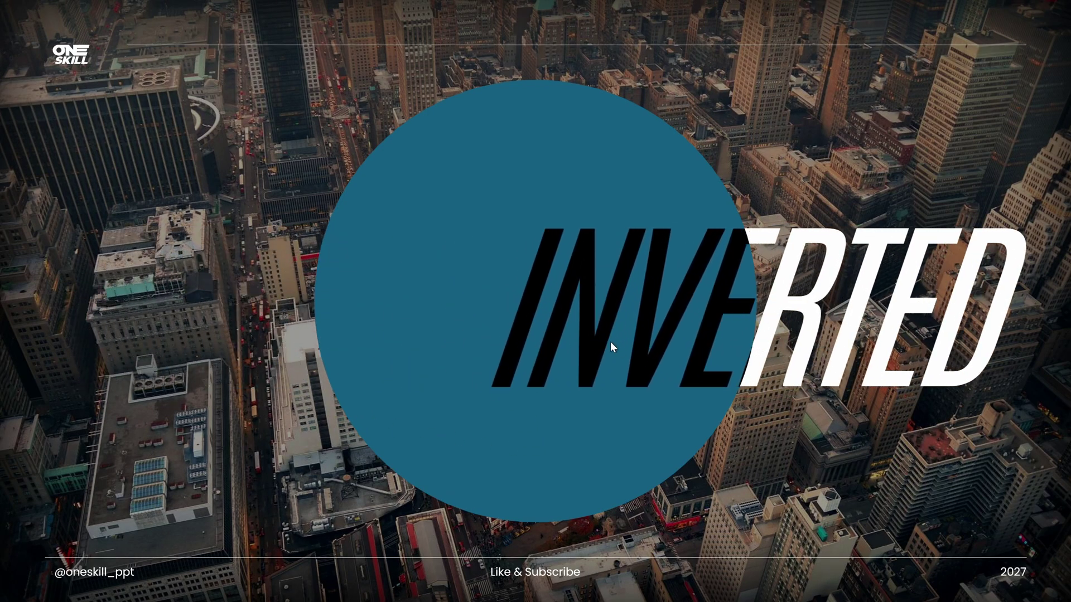
left_click(564, 454)
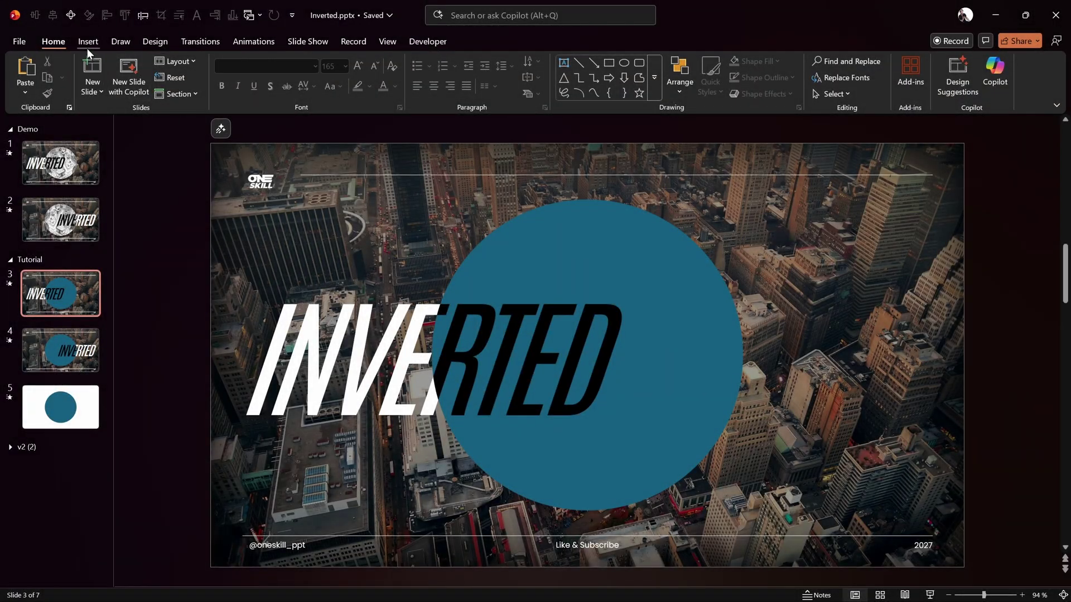
Step: Insert the bg inverted.jpg picture from this computer onto slide 3
left_click(87, 42)
left_click(146, 90)
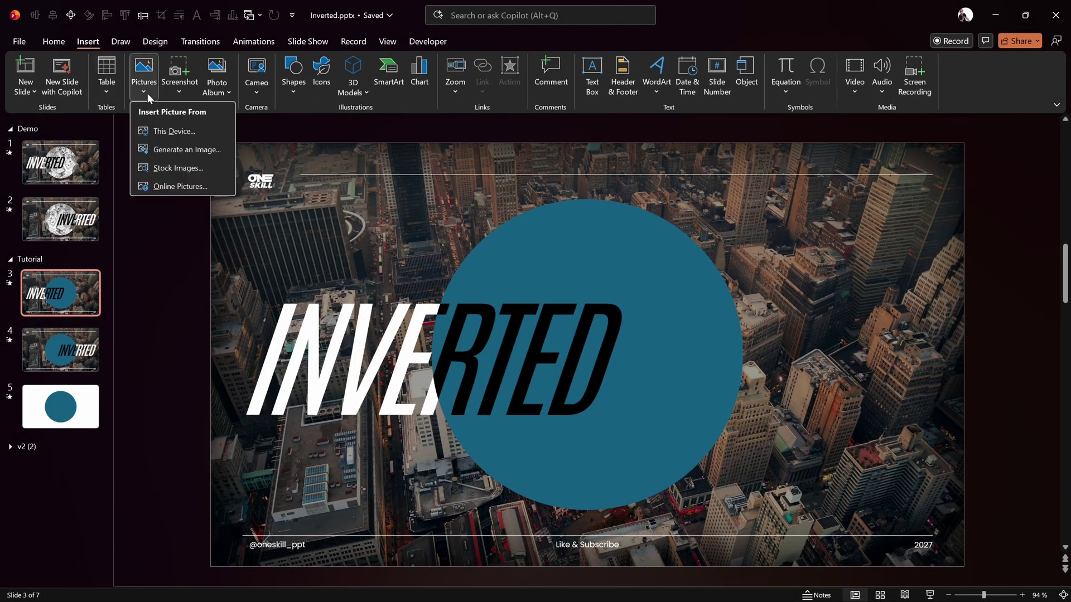
left_click(199, 127)
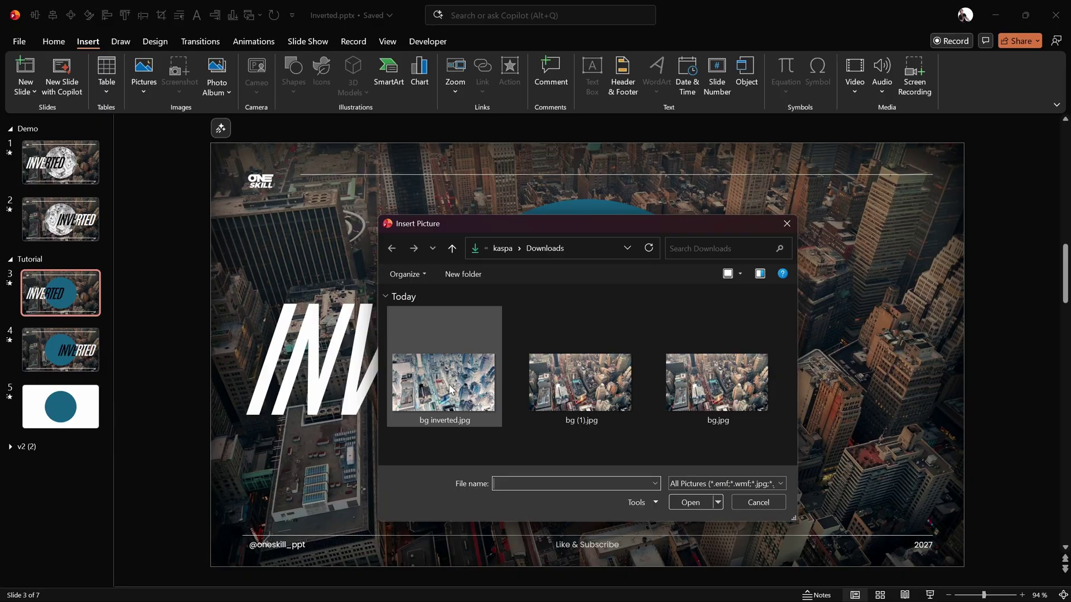
double_click(451, 388)
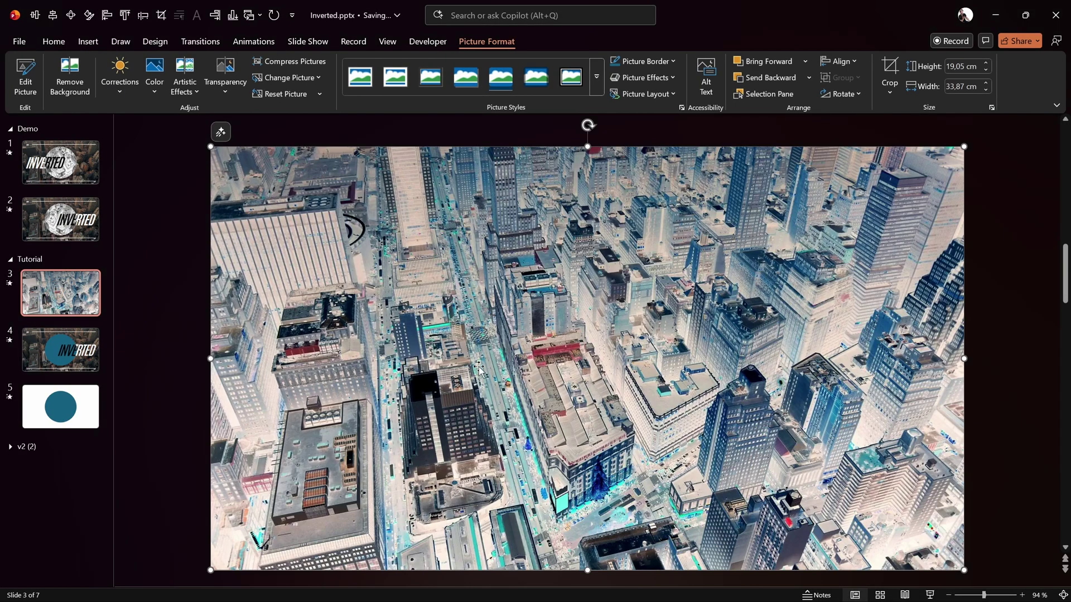
left_click_drag(524, 295, 618, 503)
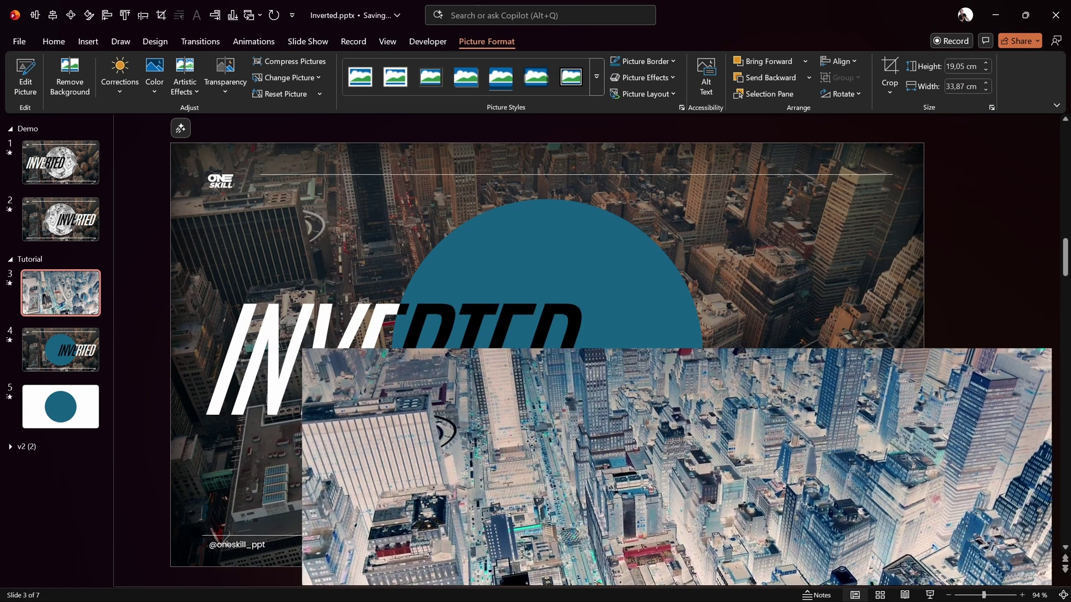
key("ctrl+z")
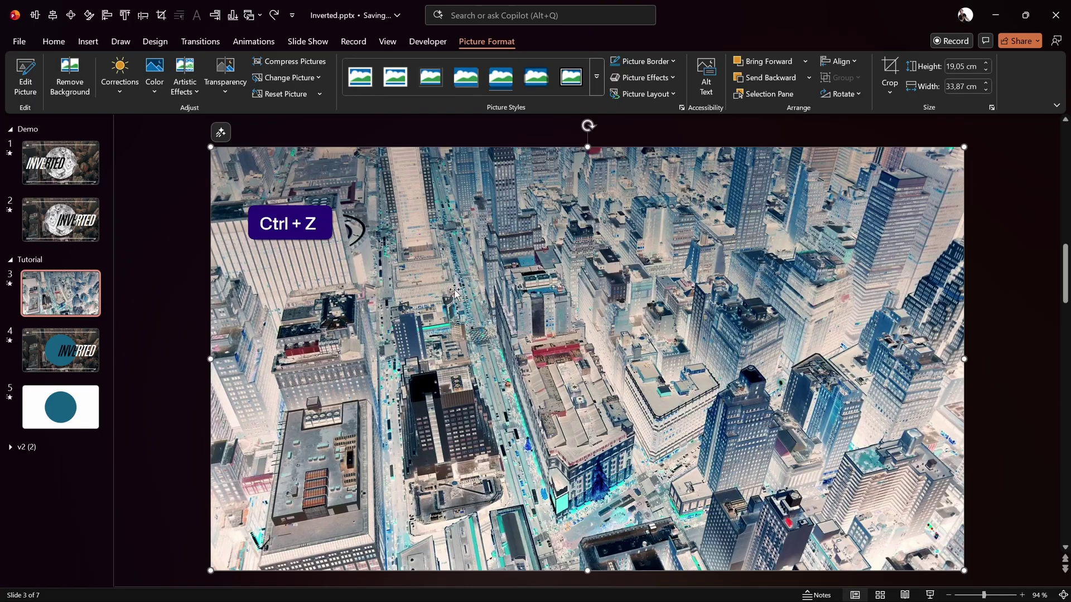
Step: Send the picture behind the RTED text and circle, then intersect it with the circle
left_click(772, 78)
left_click(771, 77)
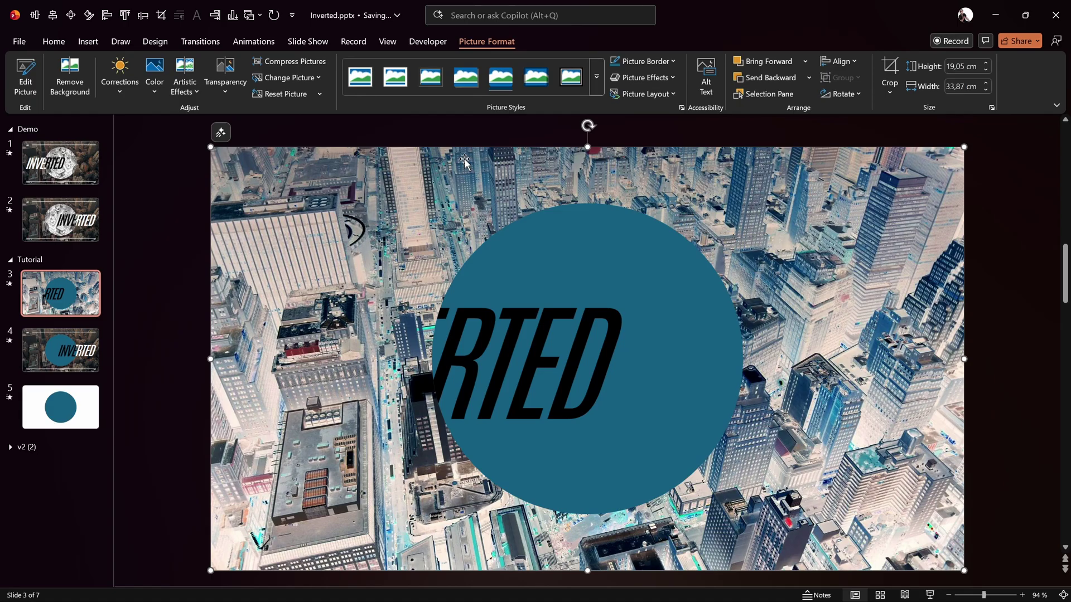
key("shift")
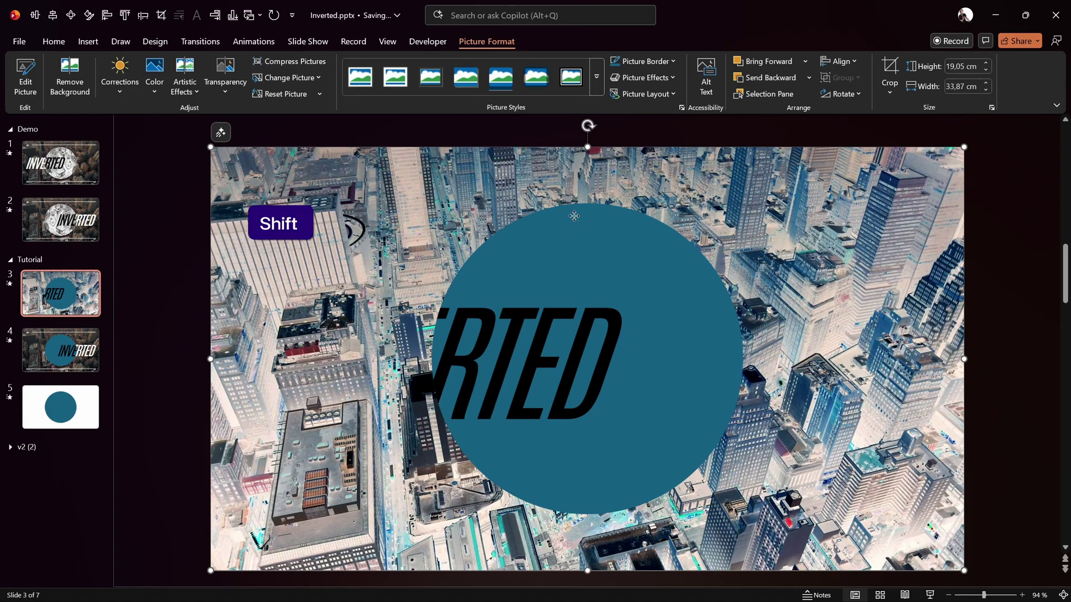
left_click(574, 216, "shift")
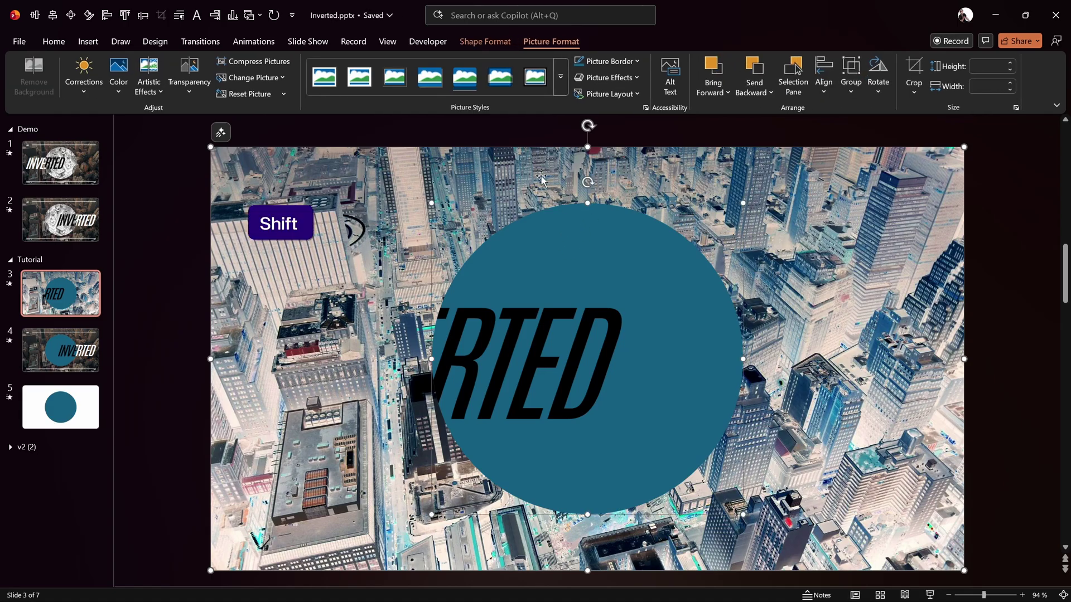
left_click(485, 41)
left_click(159, 93)
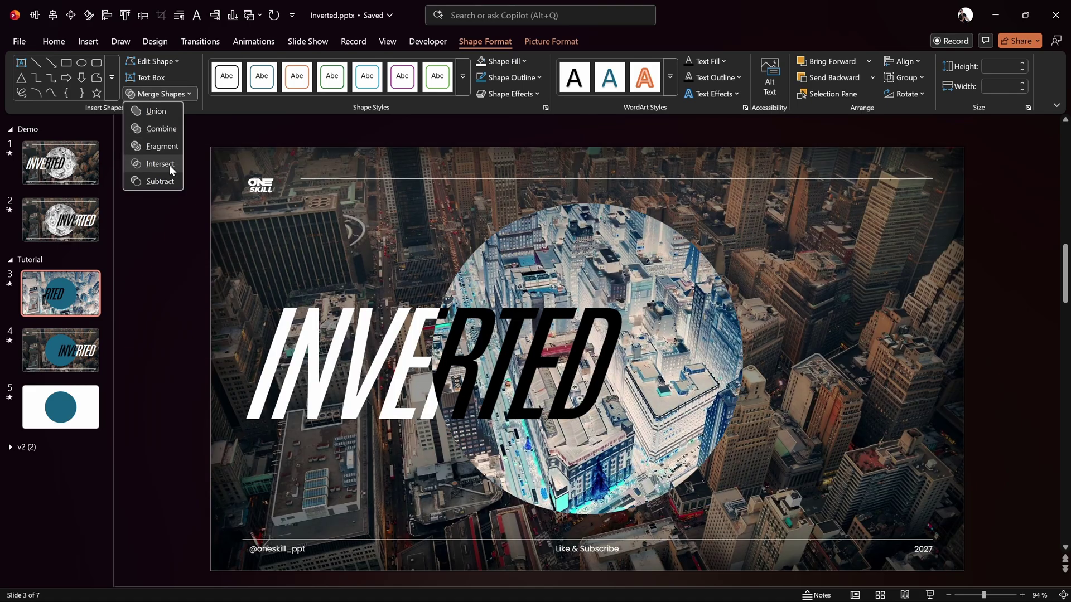
left_click(168, 164)
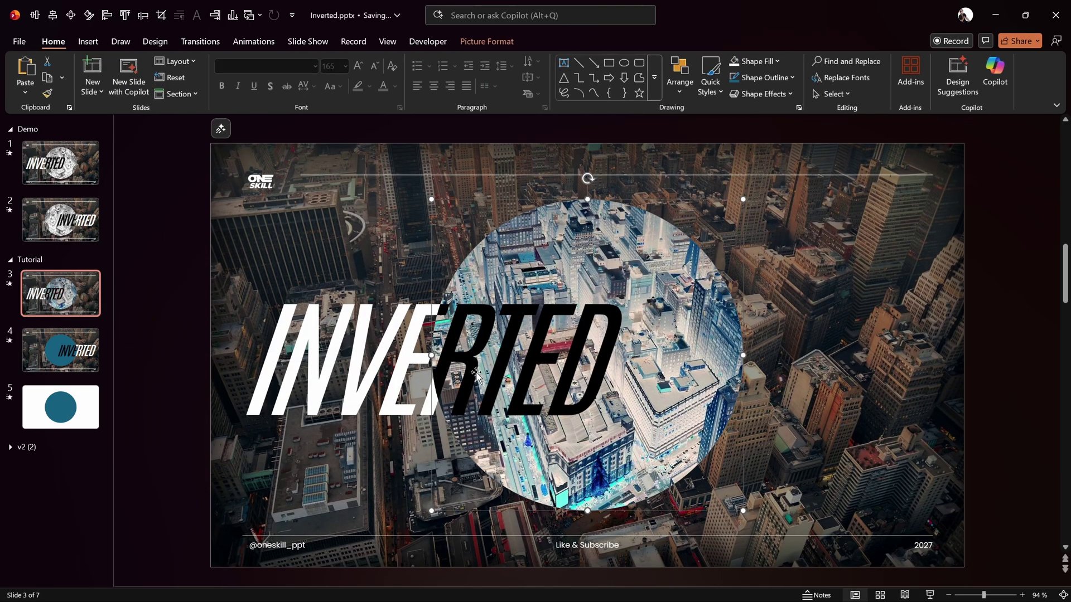
Step: Set the circle photo's saturation to 0% and brightness to 20% in Format Picture
right_click(608, 212)
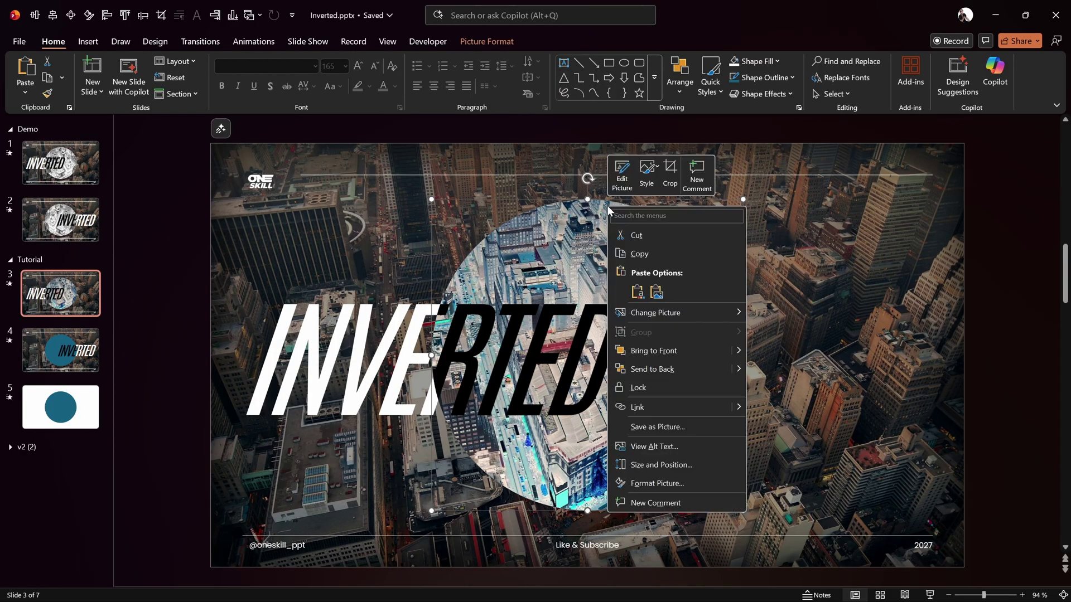
left_click(679, 482)
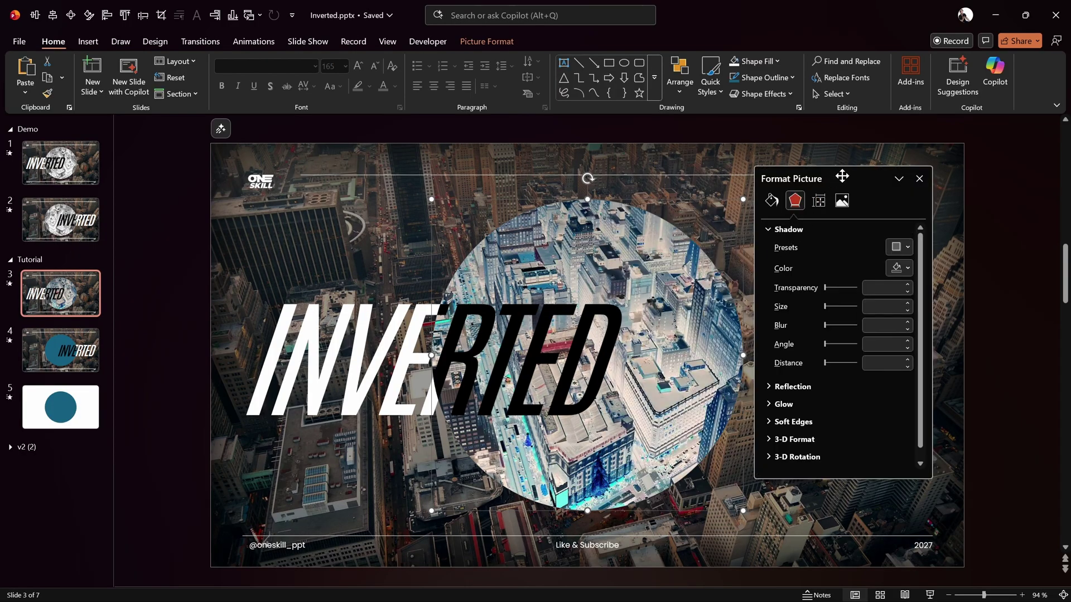
left_click_drag(842, 176, 836, 202)
left_click(837, 228)
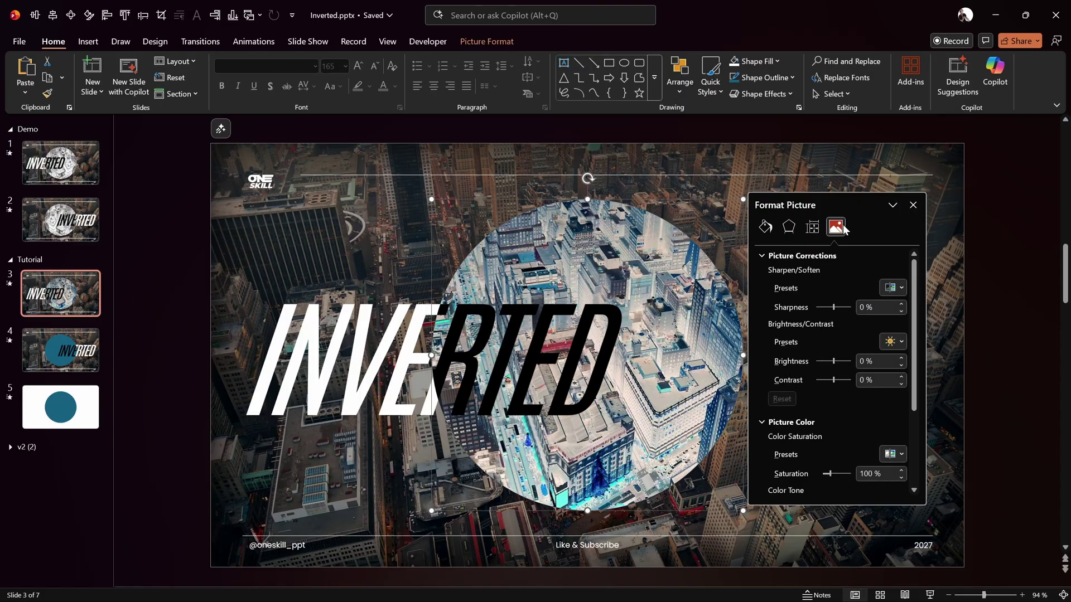
scroll(870, 346, "down", 2)
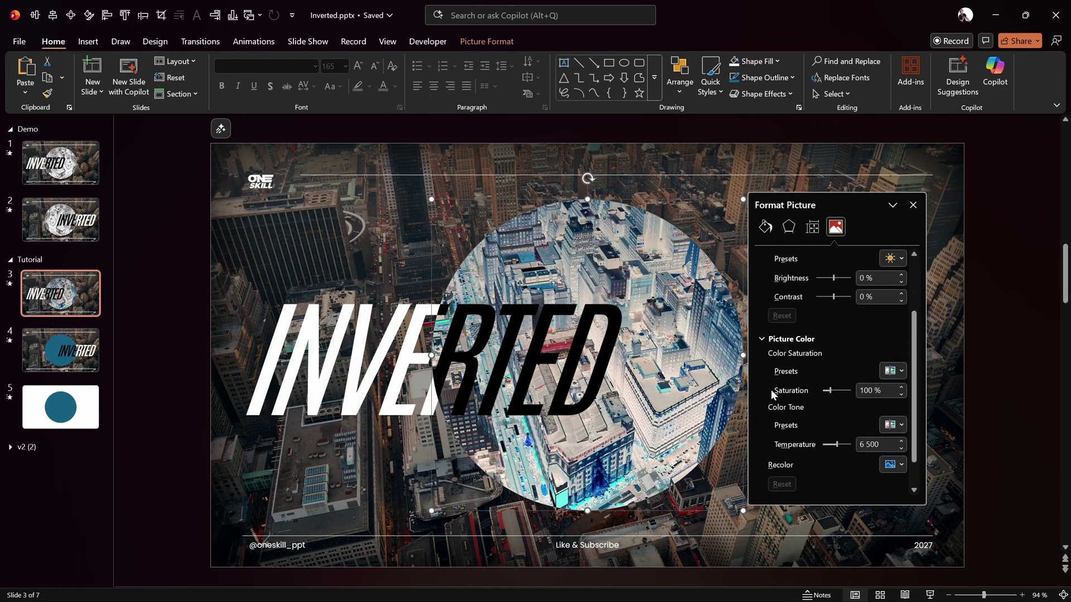
left_click_drag(829, 392, 792, 394)
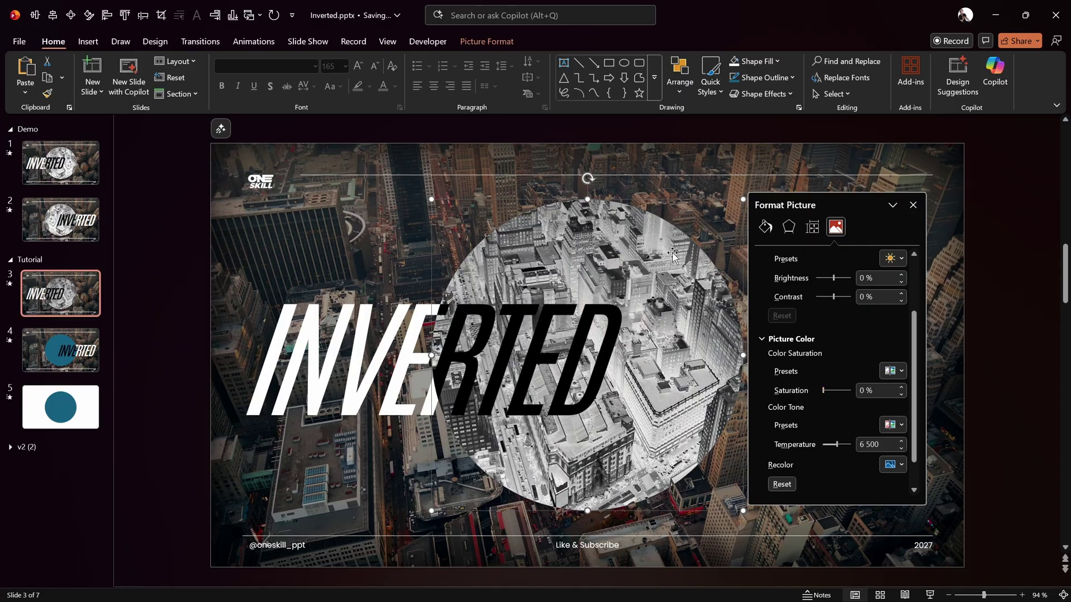
scroll(844, 312, "up", 2)
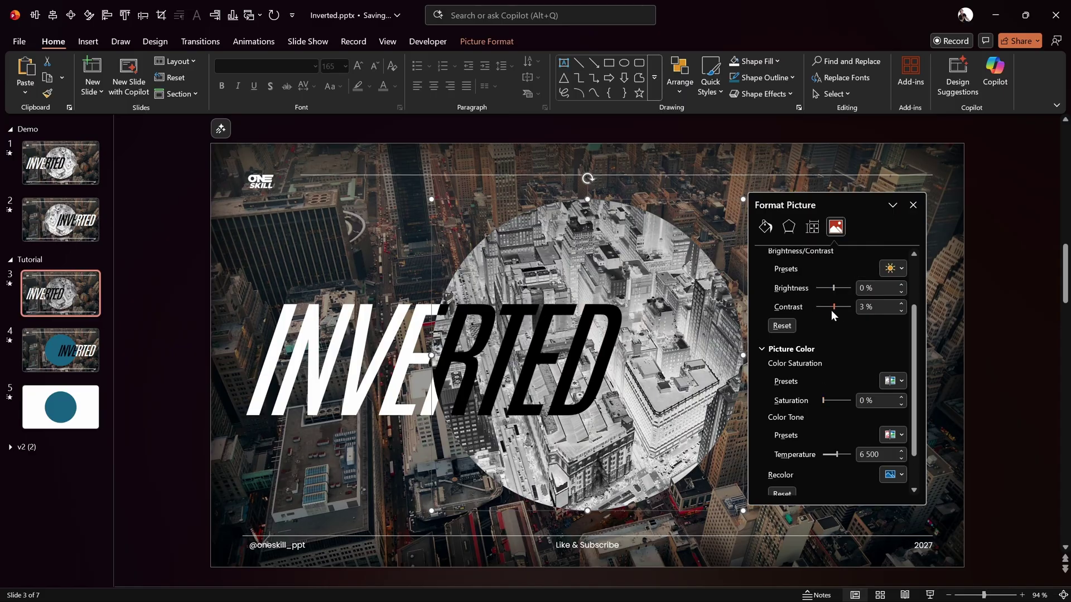
left_click(783, 326)
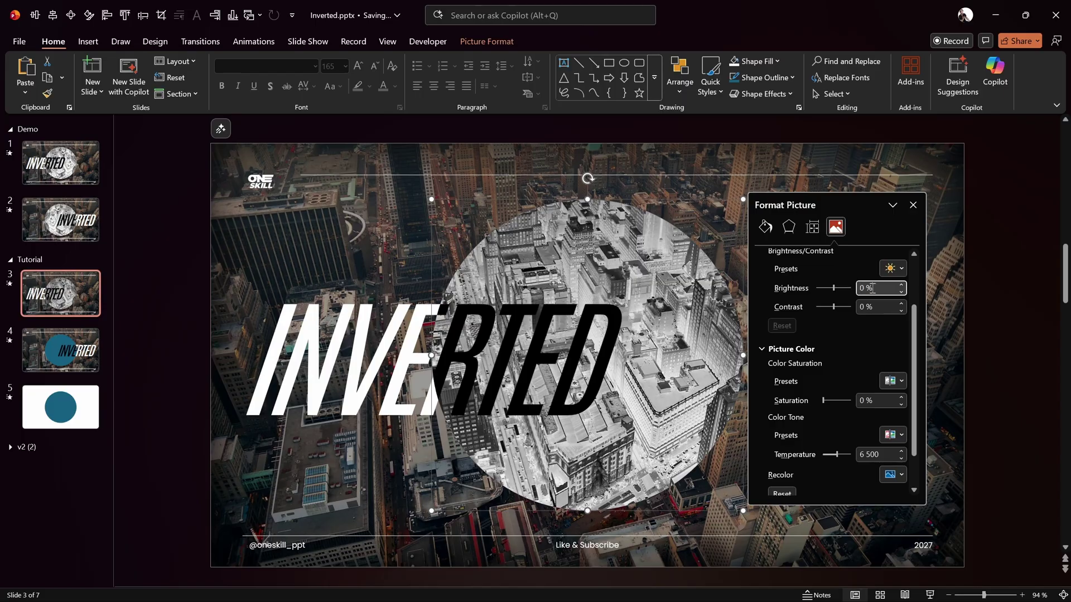
type("20")
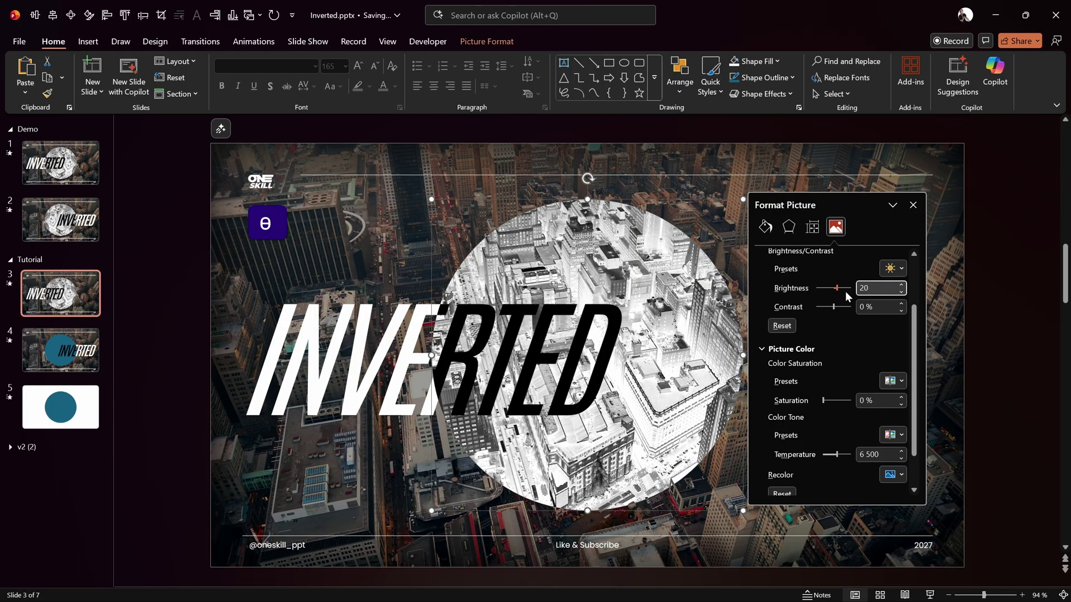
left_click(913, 206)
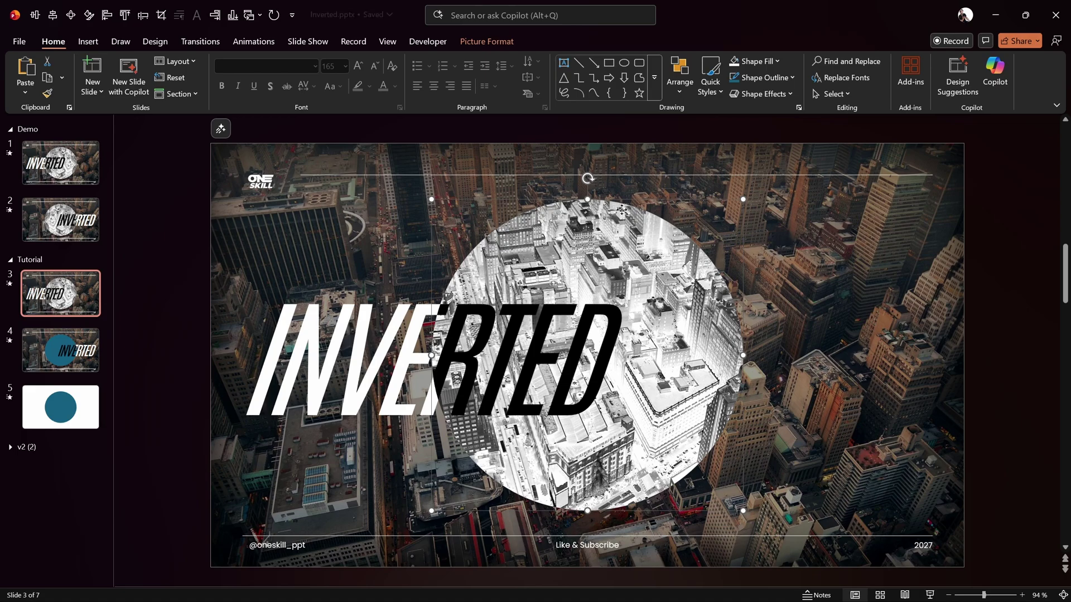
Step: Copy the greyscale city circle and delete slide 4's teal circle
key("ctrl+c")
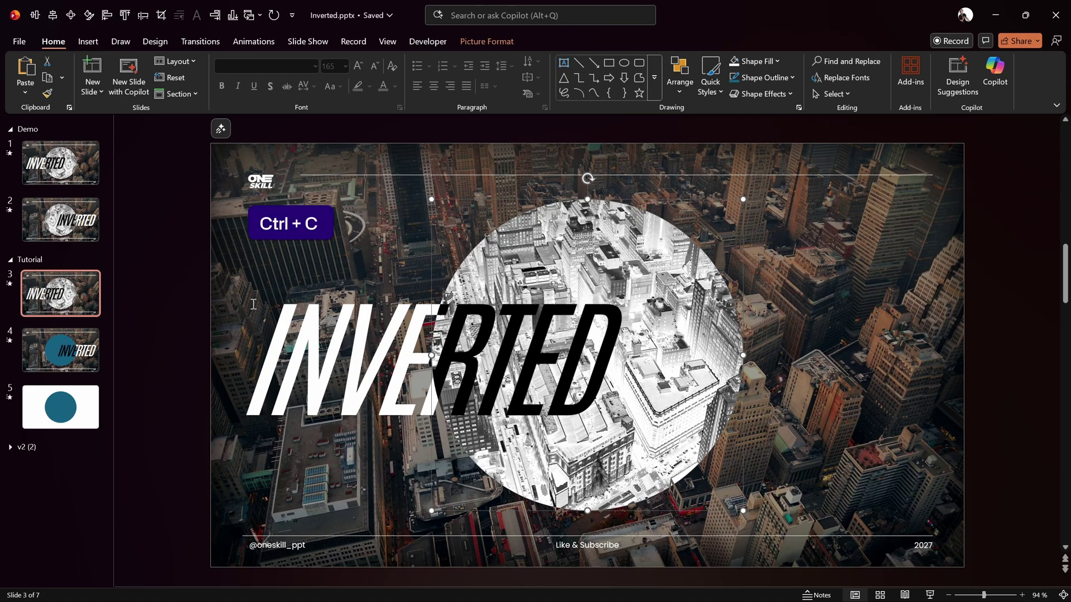
left_click(82, 344)
left_click(588, 203)
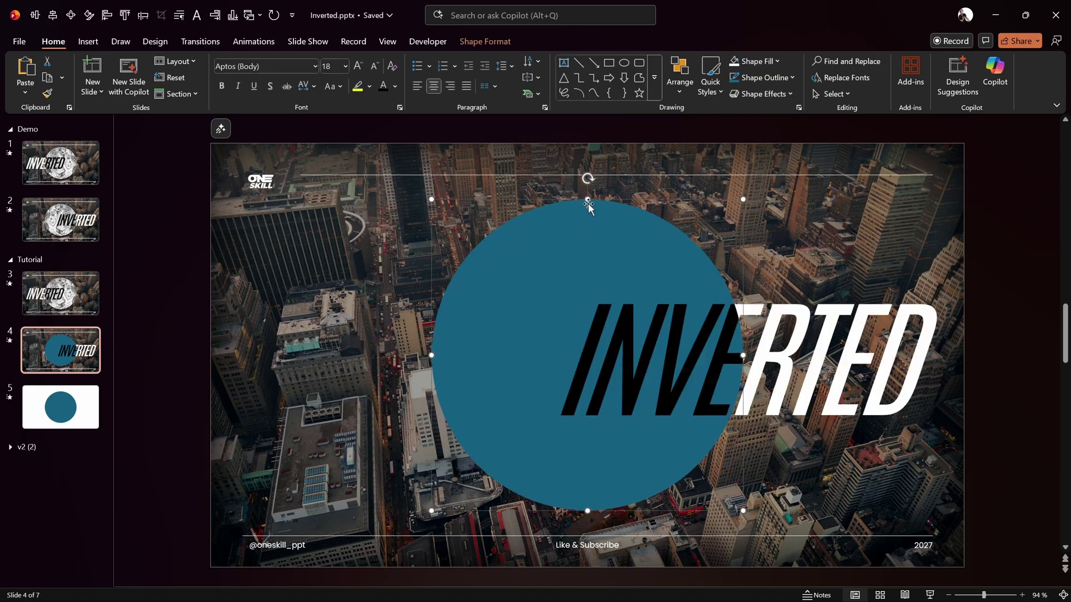
key("Delete")
Step: Paste the city circle on slide 4 behind INVERTED, then start the show from slide 3
key("ctrl+v")
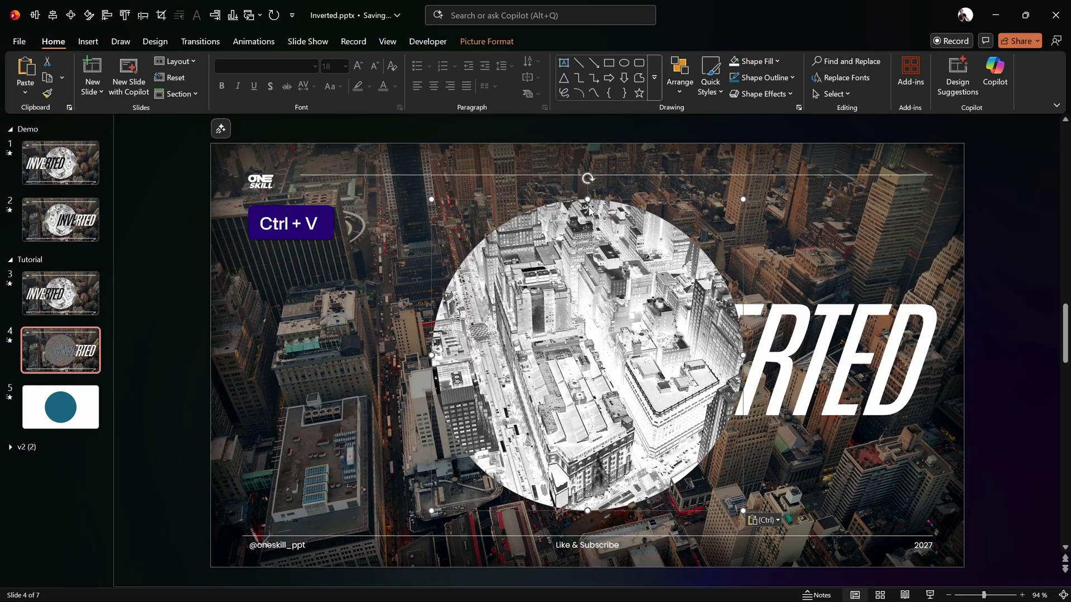
left_click(680, 88)
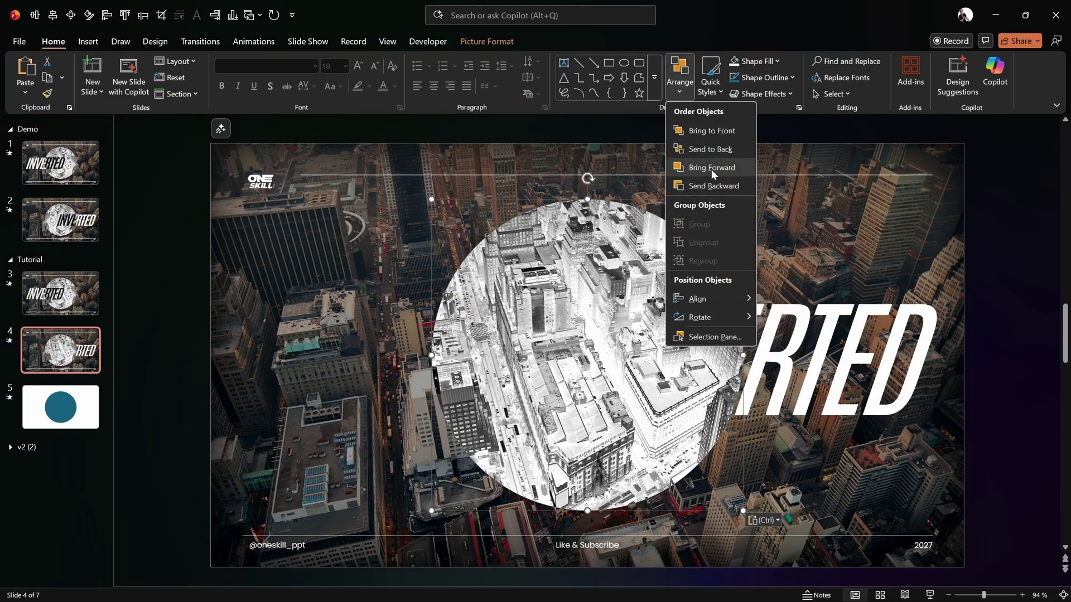
left_click(713, 186)
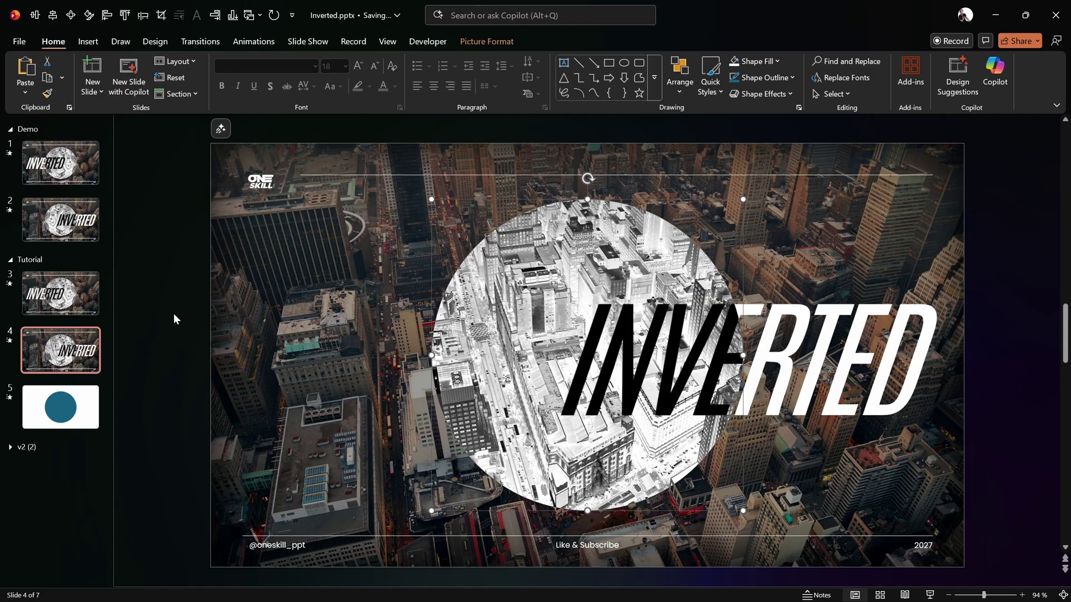
left_click(76, 296)
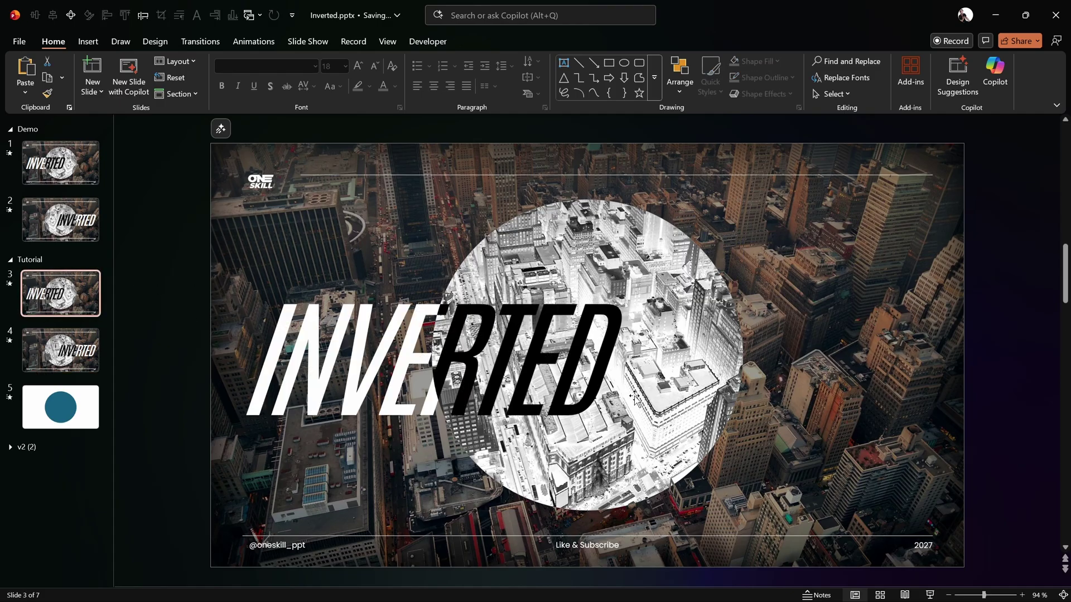
left_click(929, 595)
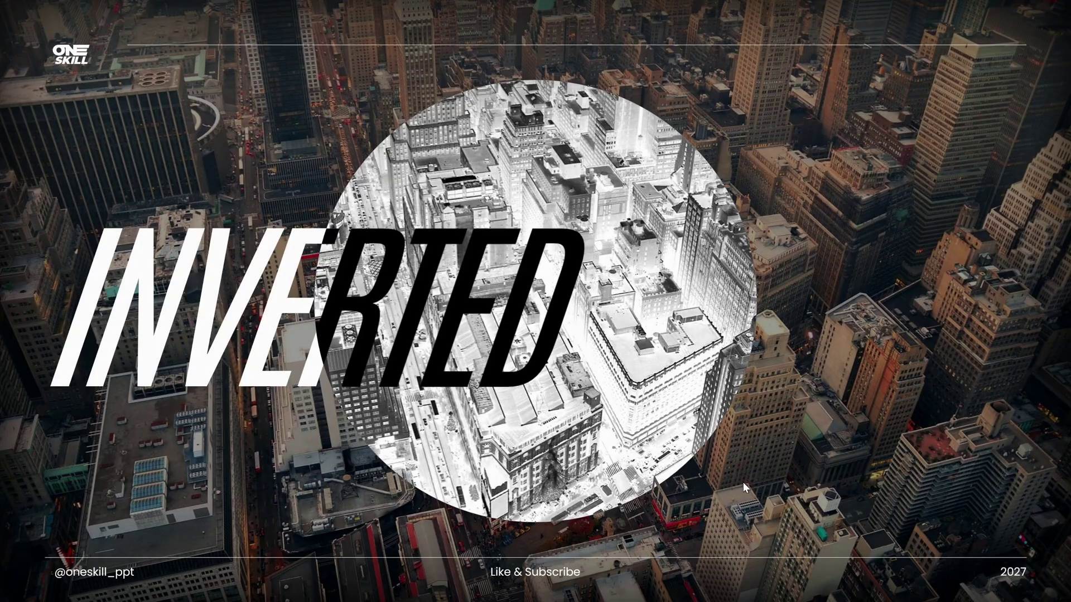
Step: Watch INVERTED morph across the city circle and back, then end the show
left_click(742, 484)
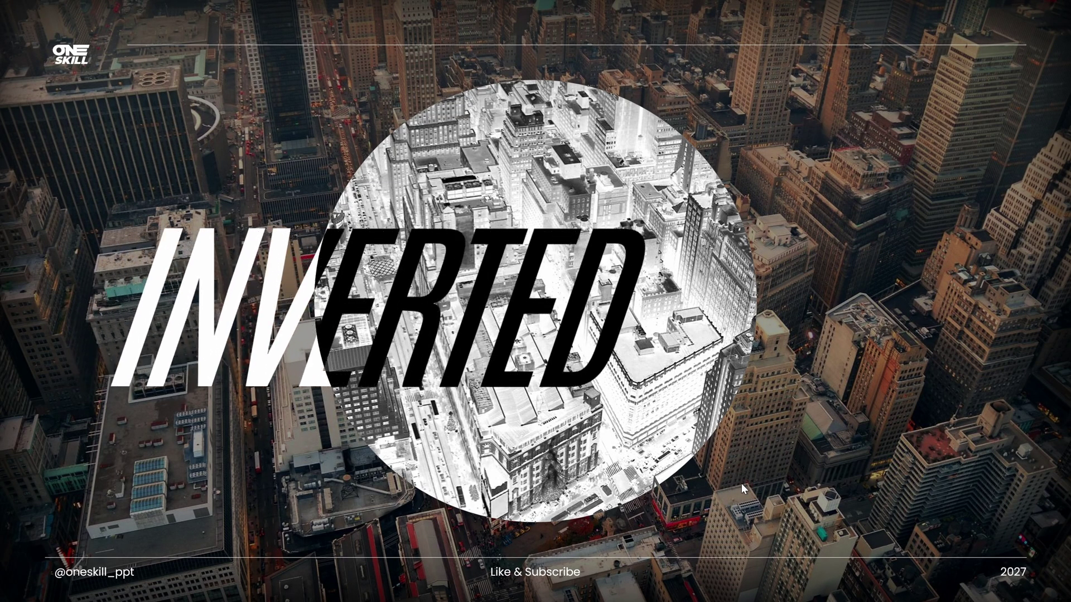
left_click(742, 484)
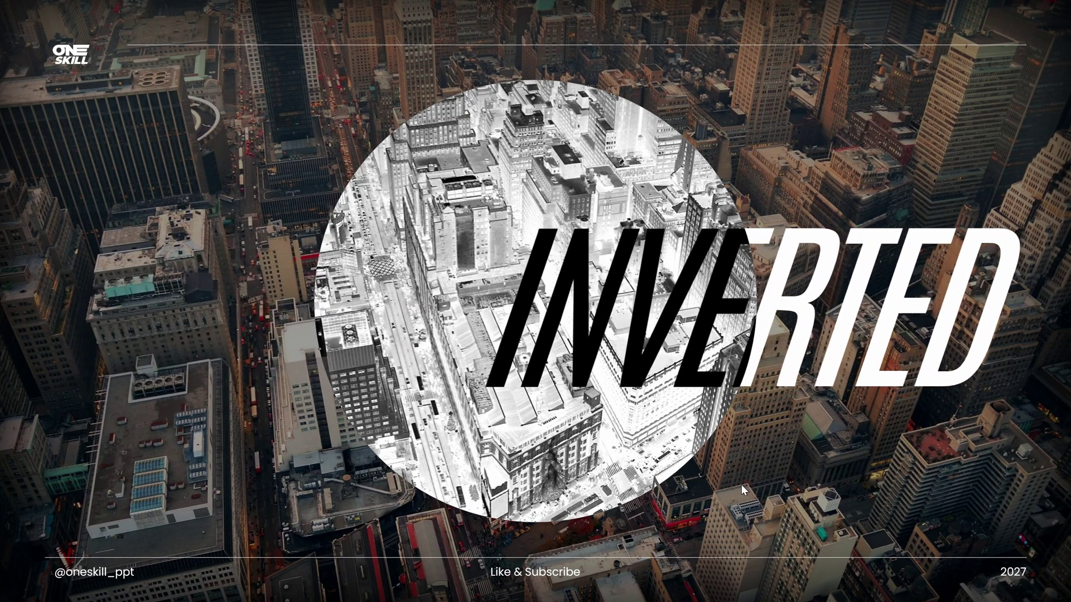
left_click(741, 484)
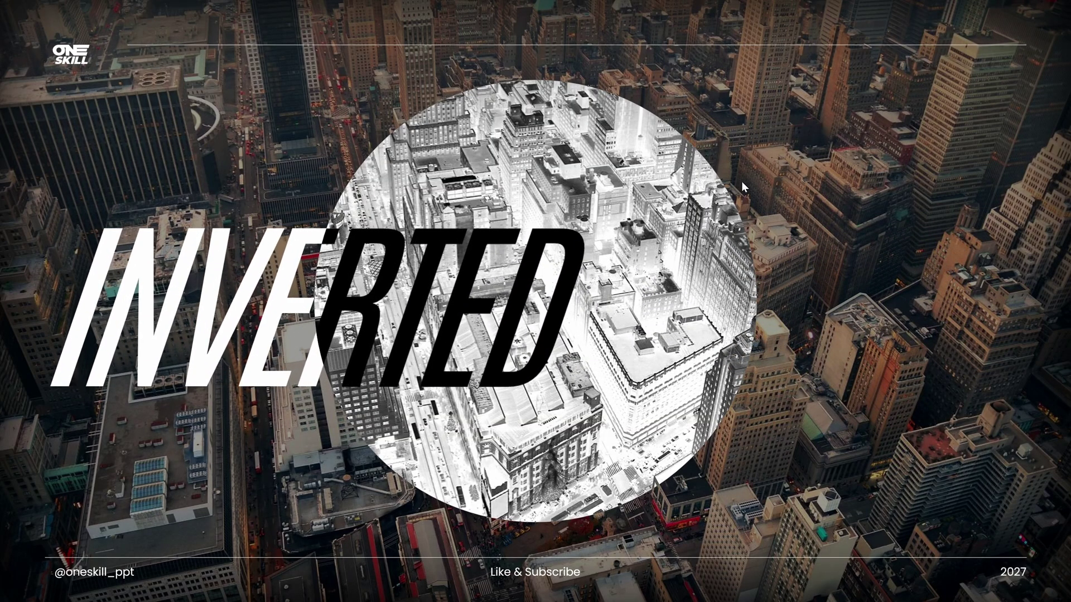
key("Escape")
Step: Flip slide 4's circular city picture horizontally and go back to slide 3
key("Page_Down")
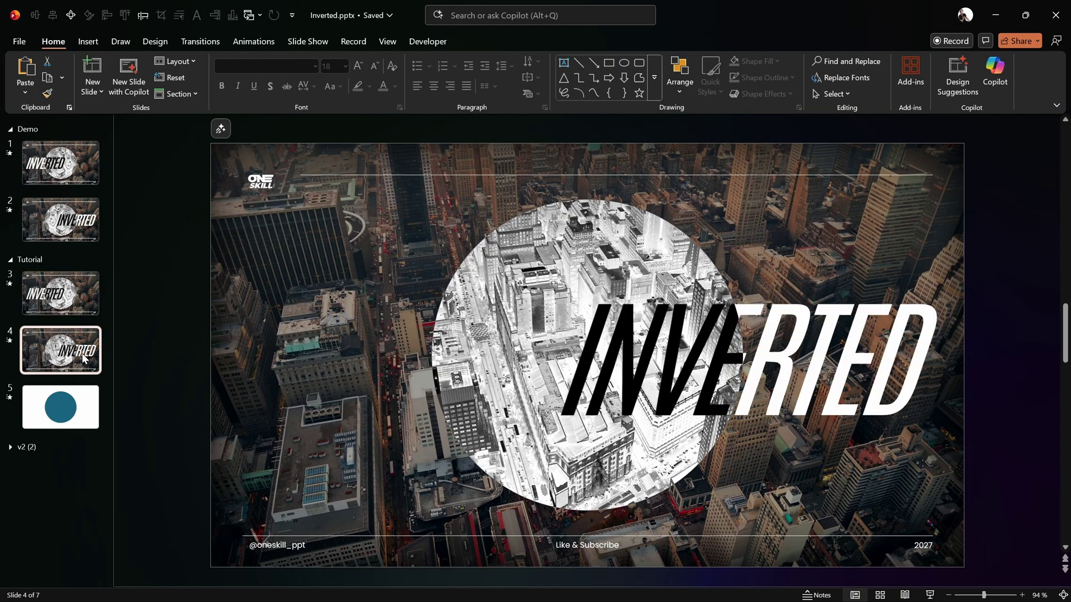
left_click(533, 224)
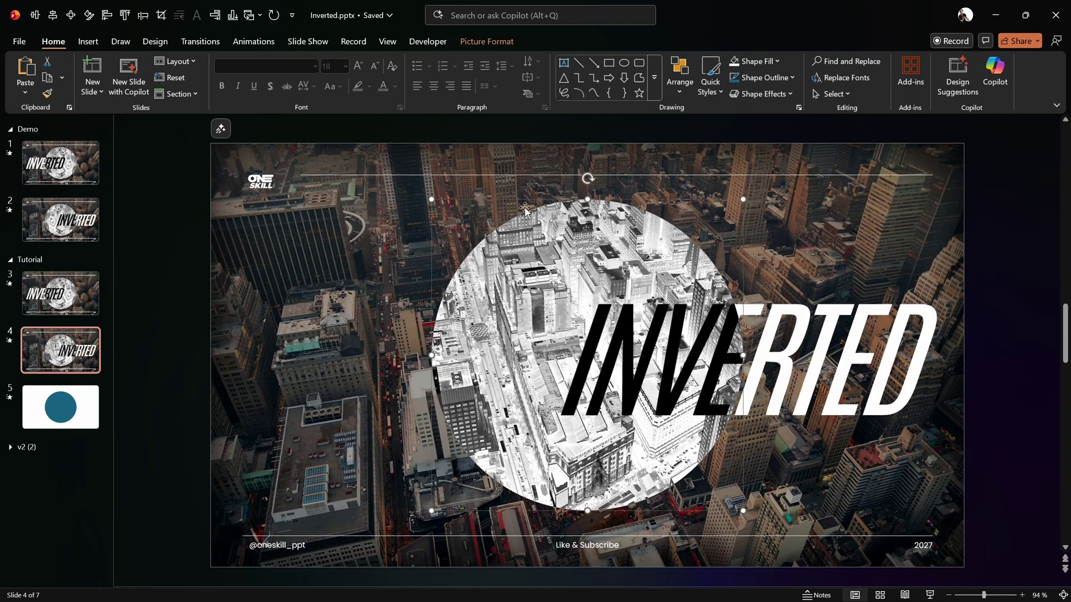
left_click(493, 45)
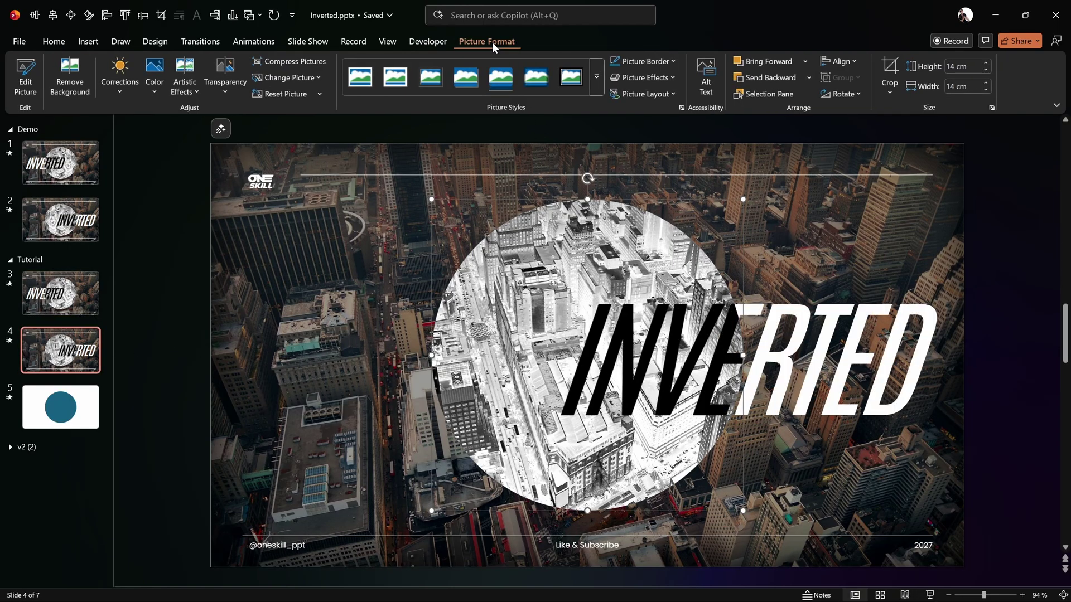
left_click(836, 93)
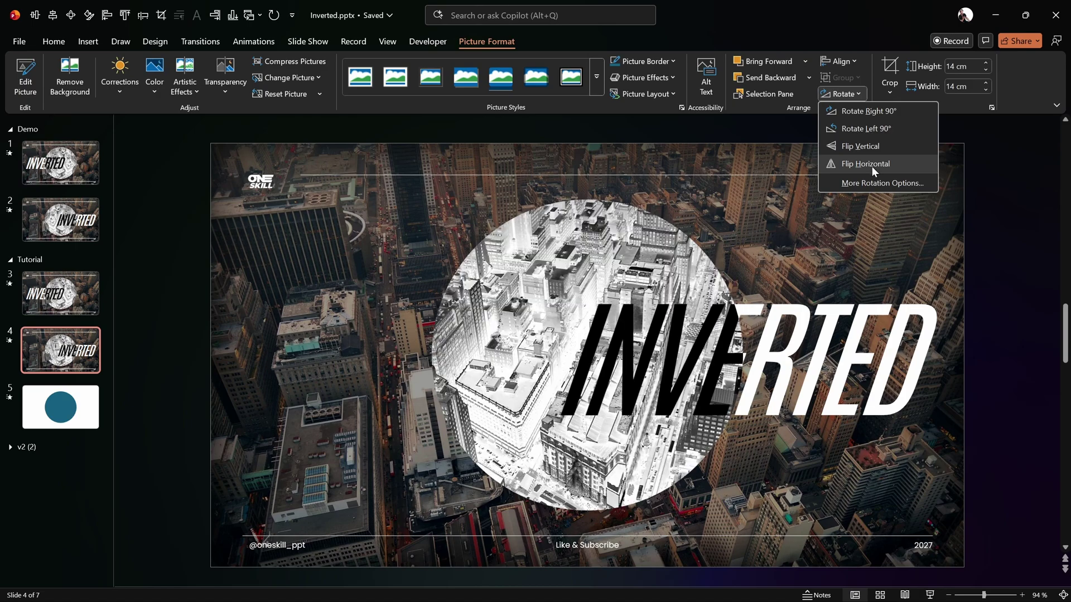
left_click(872, 165)
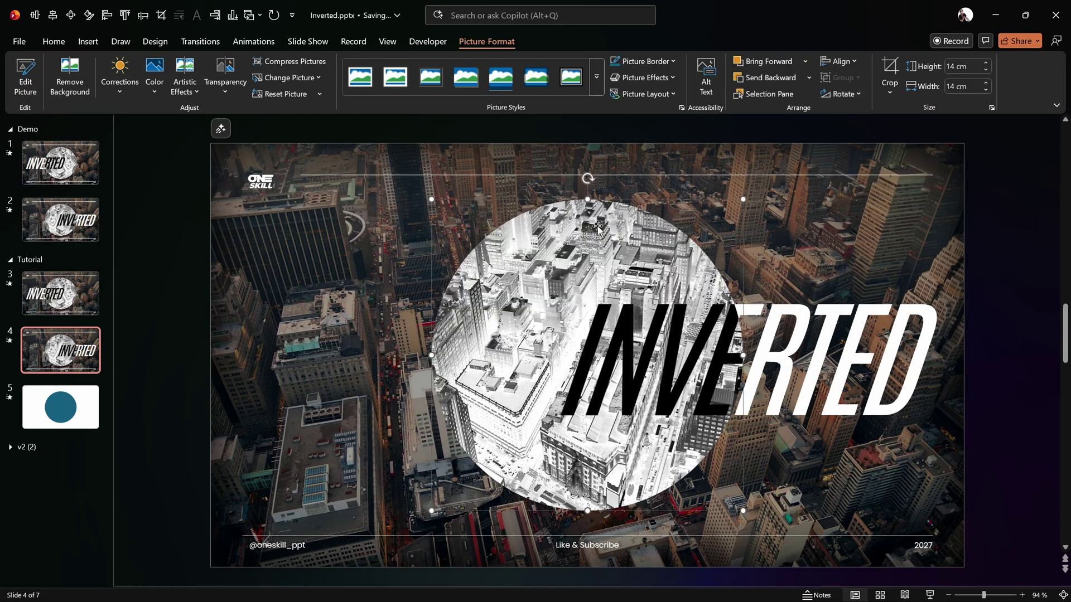
left_click(73, 296)
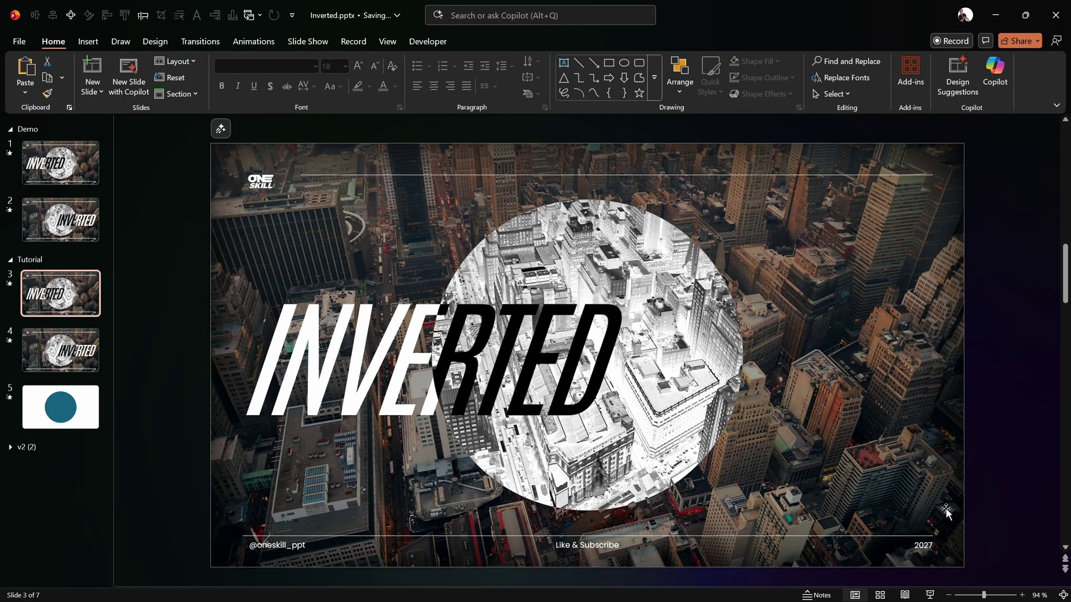
Step: Play the slide show from slide 3 through the Morph transitions, then exit with Esc
left_click(930, 595)
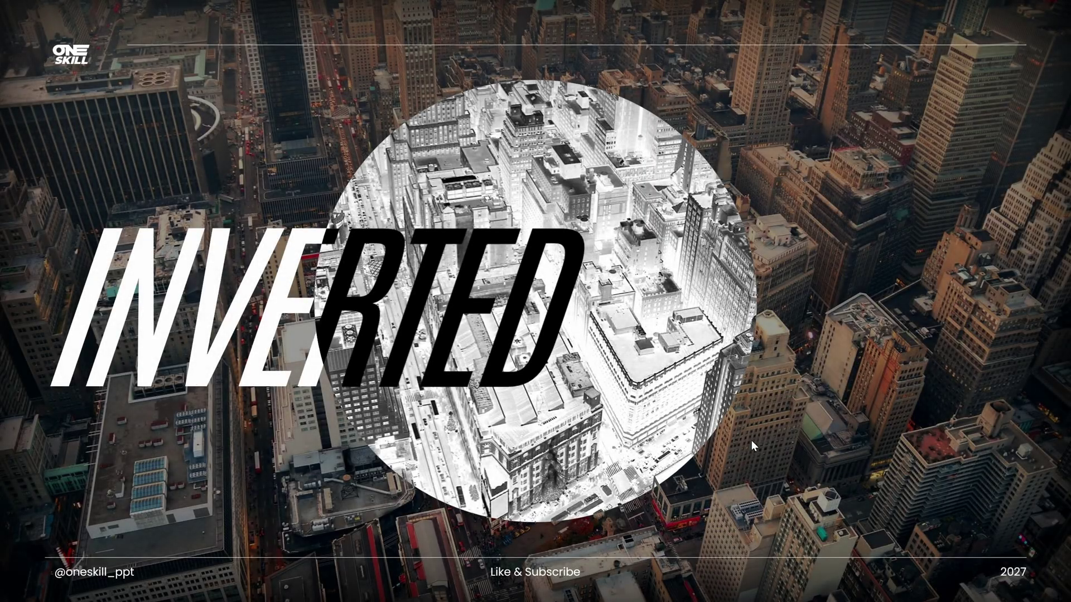
left_click(752, 440)
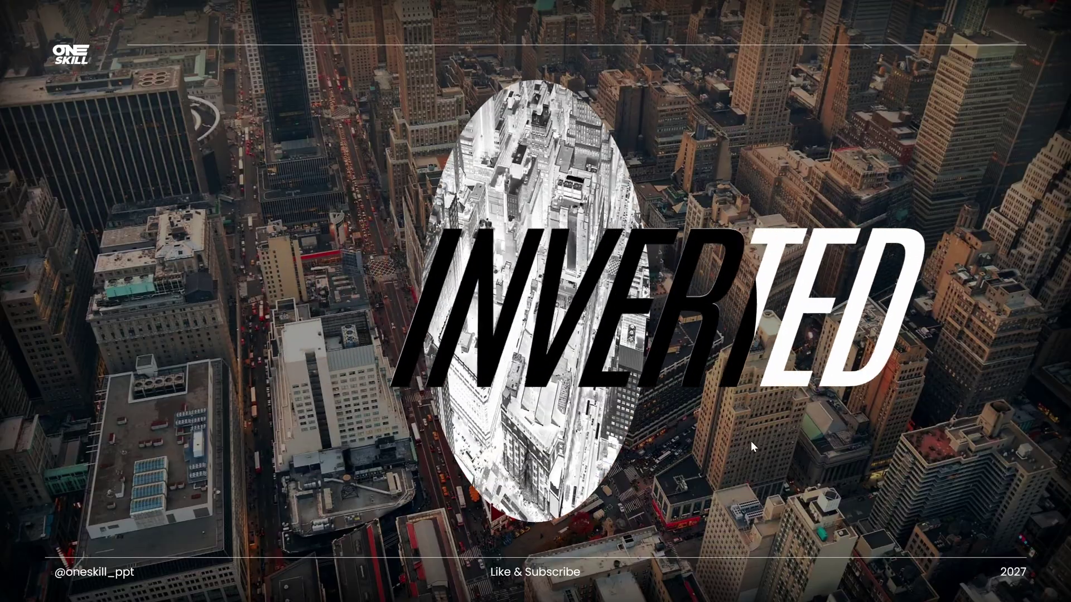
left_click(751, 441)
left_click(778, 462)
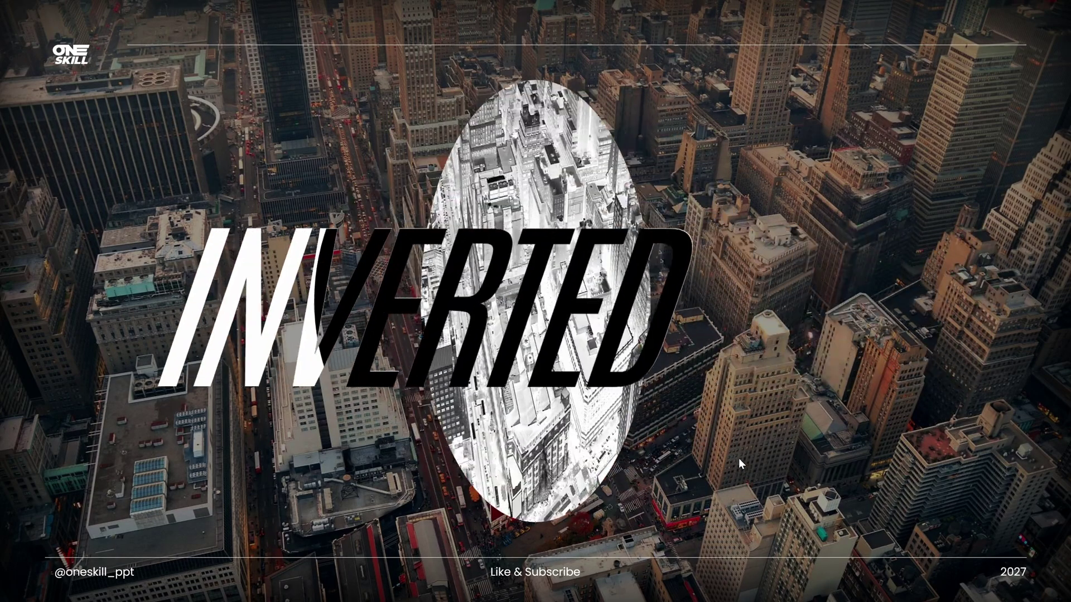
left_click(739, 460)
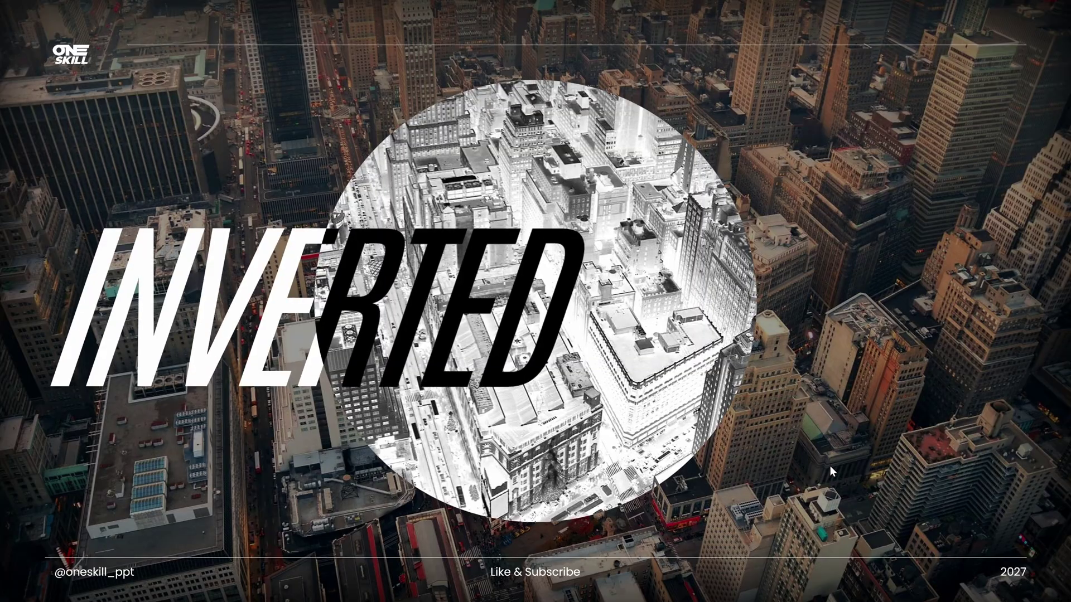
left_click(832, 465)
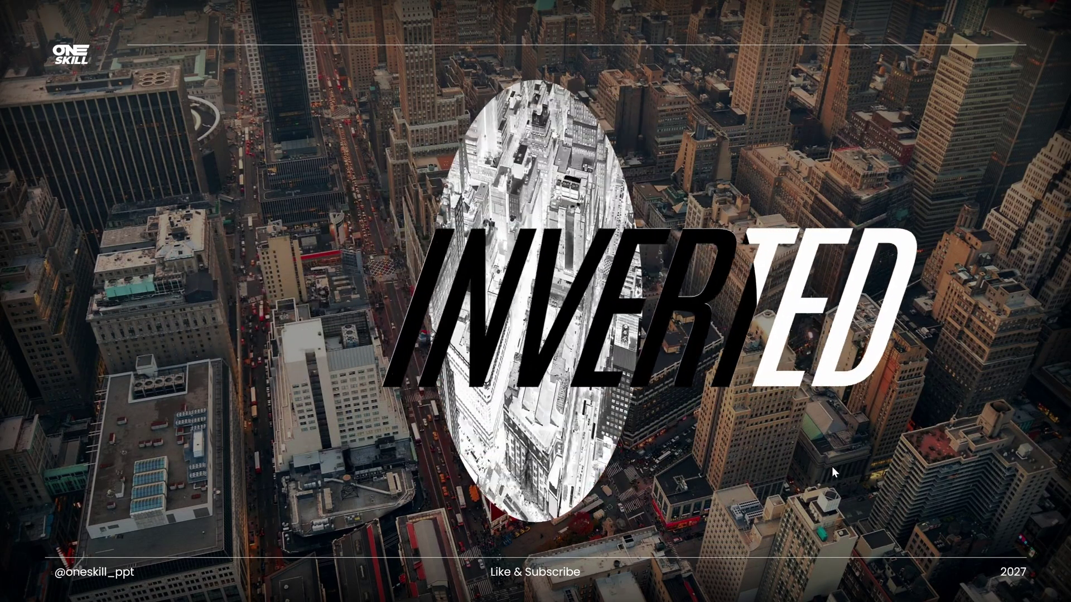
left_click(832, 467)
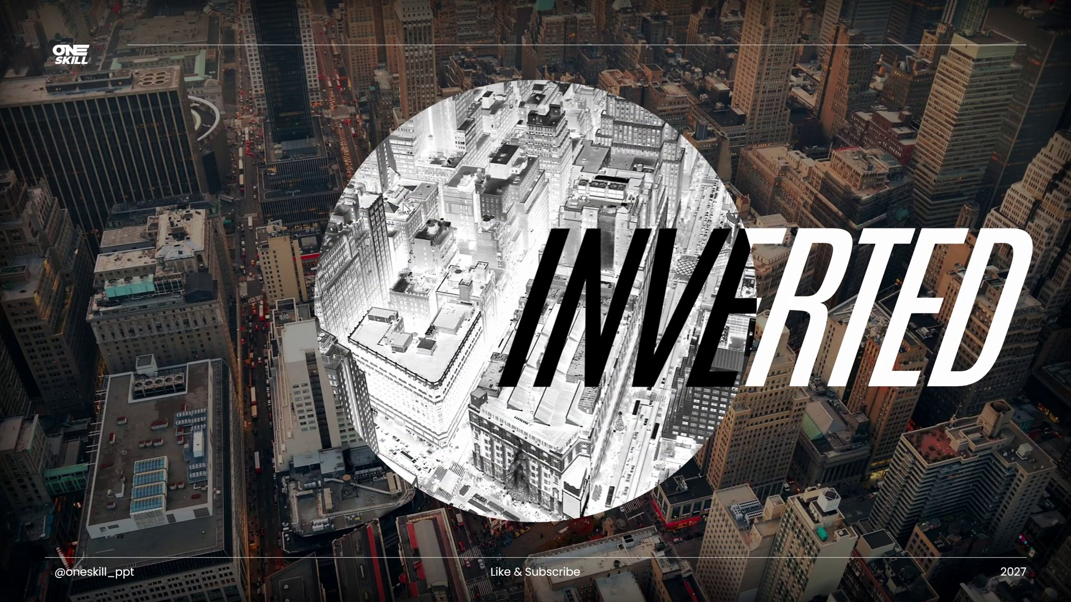
left_click(643, 363)
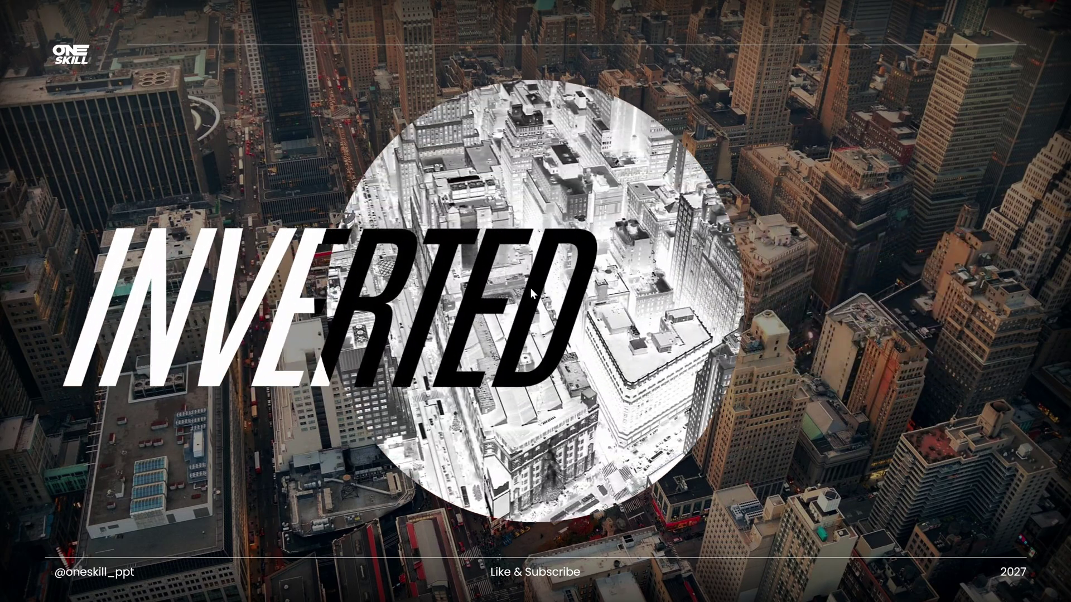
key("Escape")
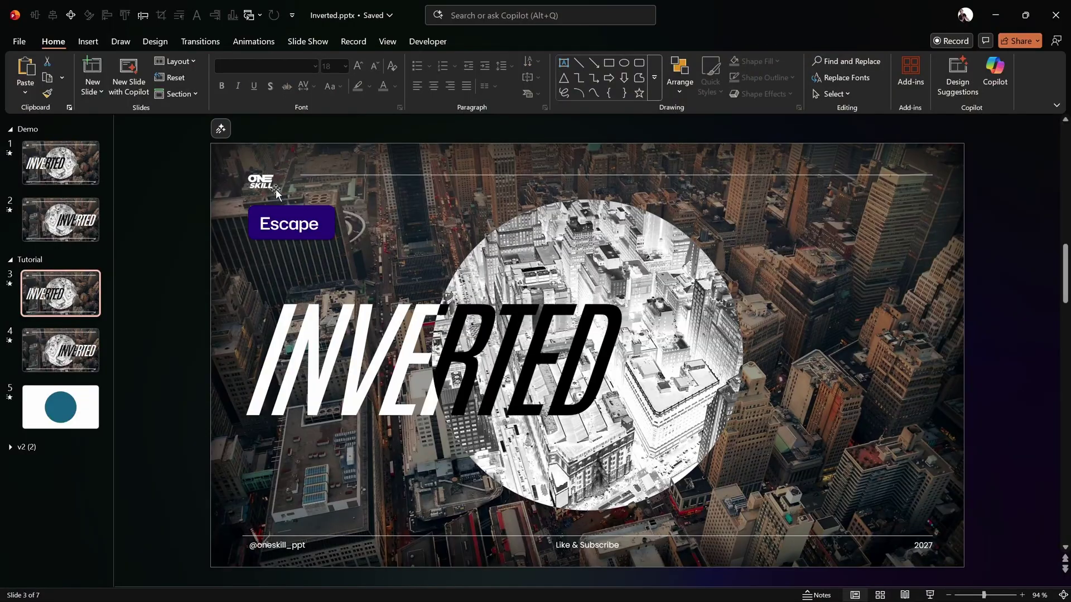
Step: Copy slide 5's teal circle onto slide 3 and centre it on the slide
left_click(67, 416)
left_click(513, 313)
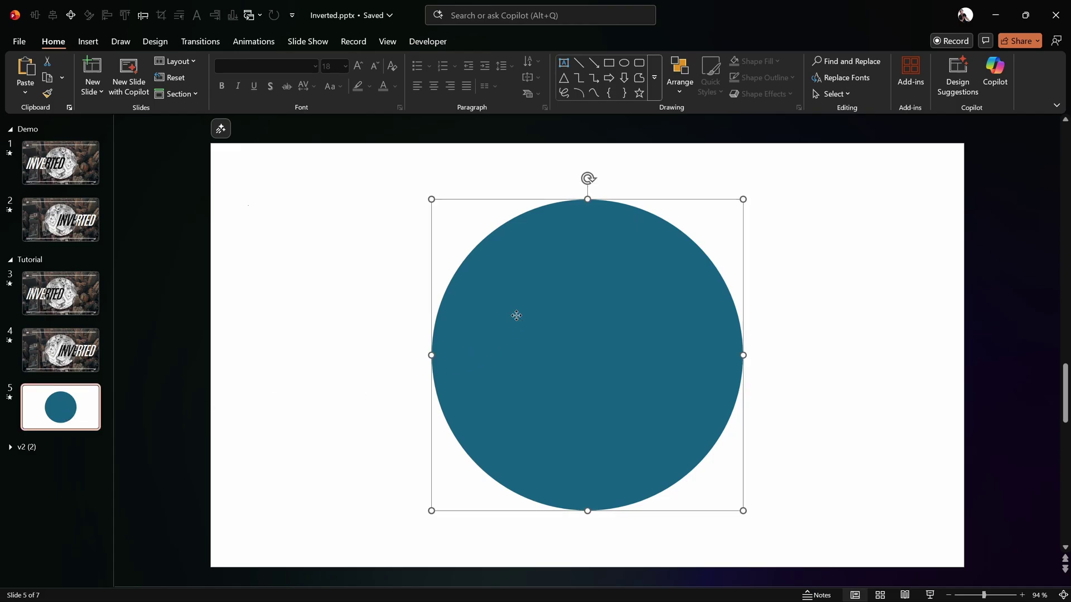
key("ctrl+c")
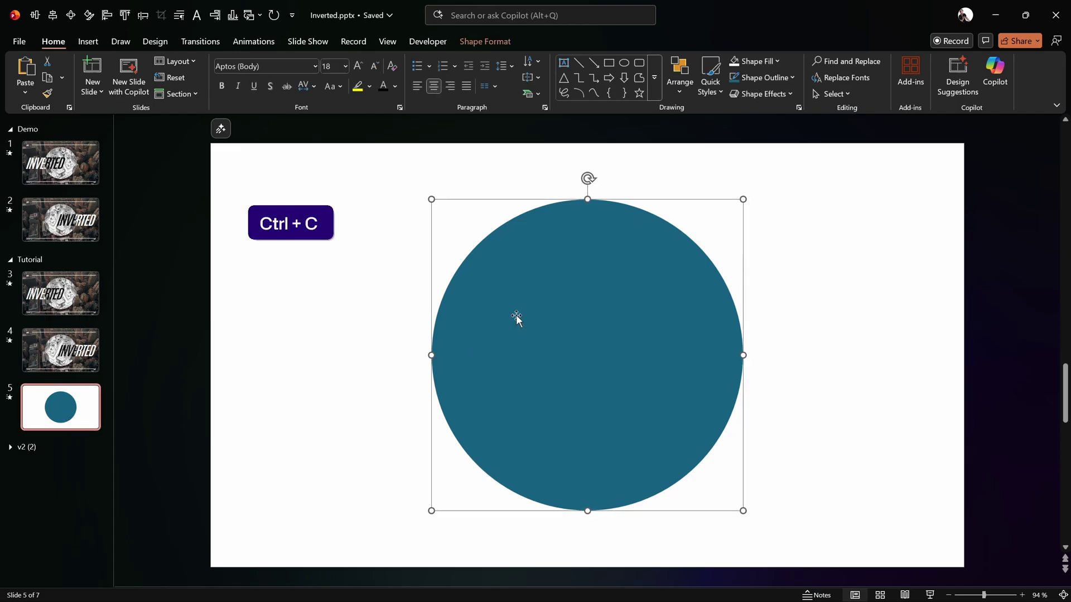
left_click(67, 300)
key("ctrl+v")
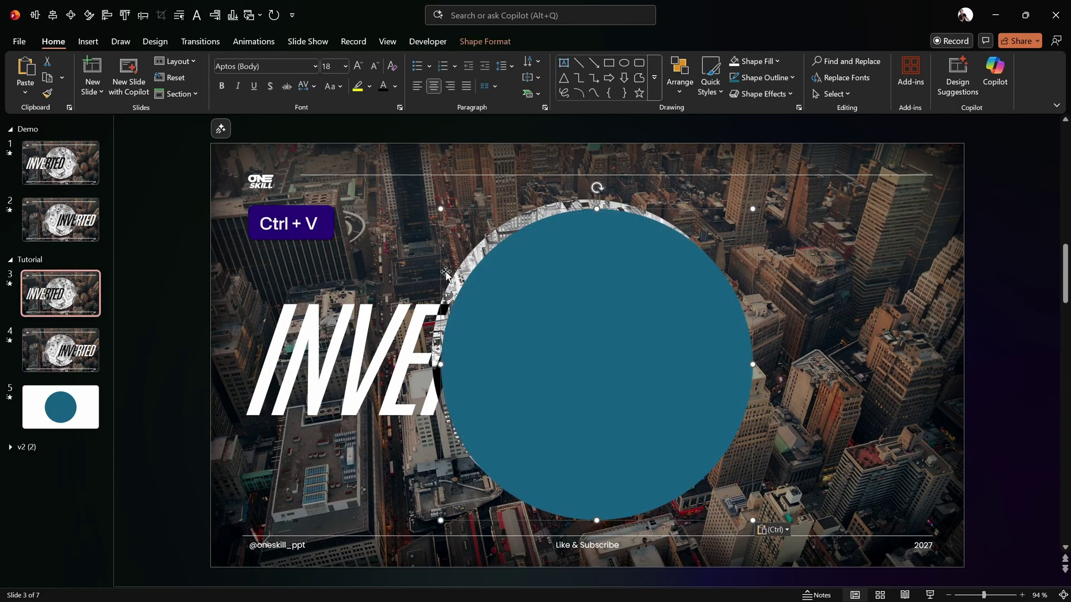
left_click(32, 17)
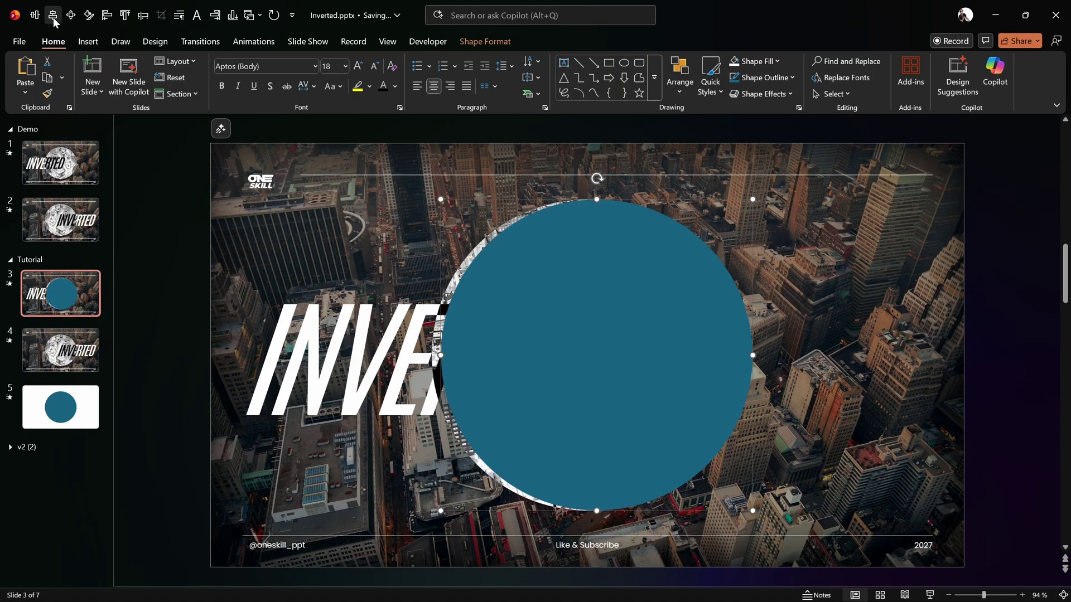
left_click(52, 18)
Step: Make the circle white with no outline and send it behind the city picture
left_click(478, 43)
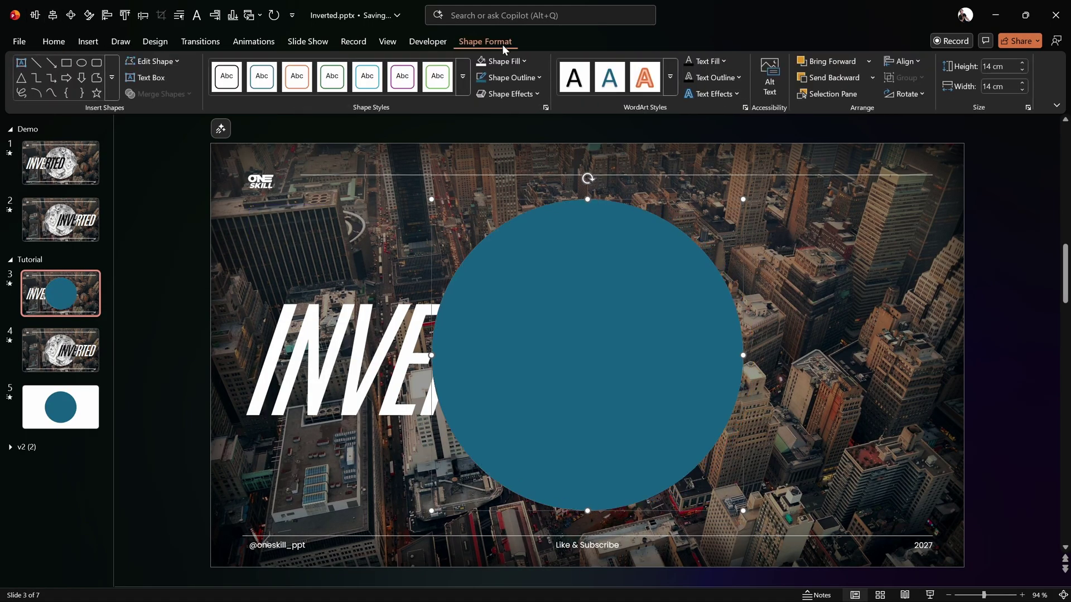
left_click(483, 65)
left_click(535, 77)
left_click(518, 332)
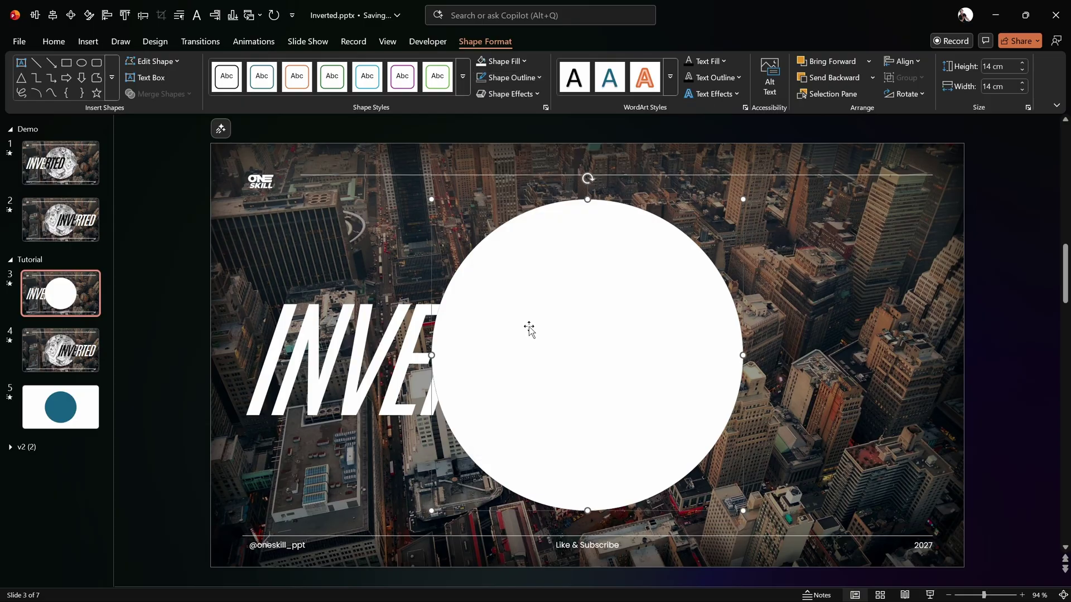
left_click(827, 79)
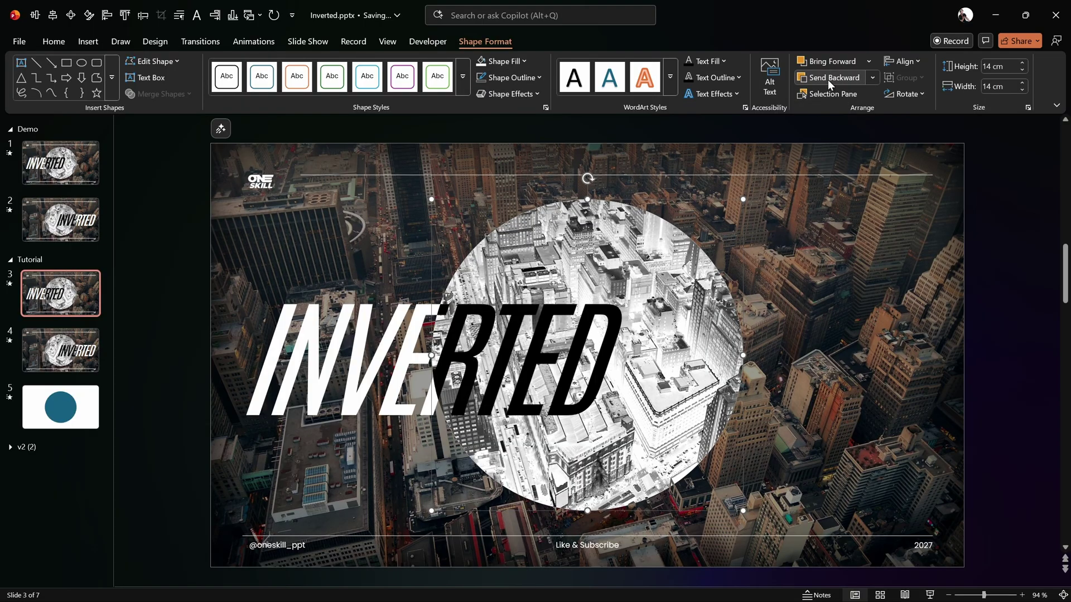
left_click(571, 125)
left_click_drag(553, 322, 606, 281)
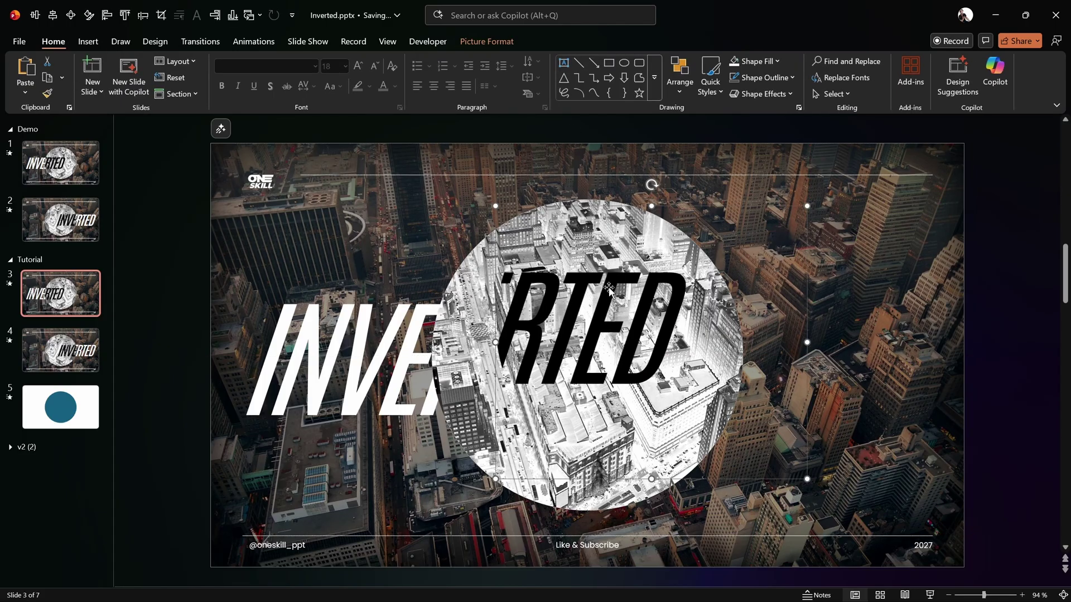
left_click_drag(488, 255, 593, 206)
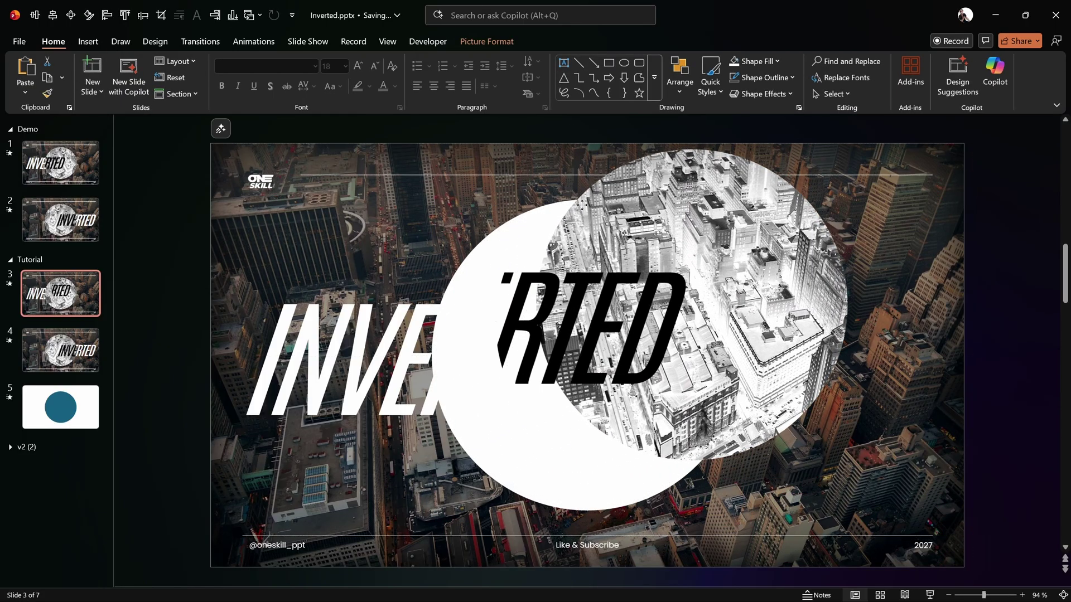
left_click_drag(452, 326, 505, 279)
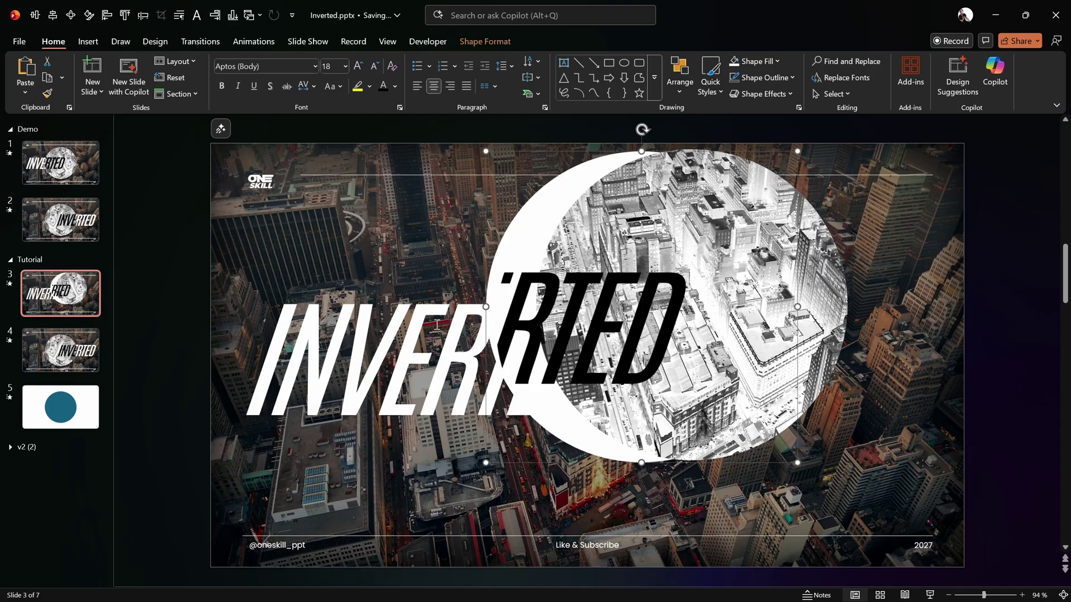
key("ctrl+z")
key("ctrl+z")
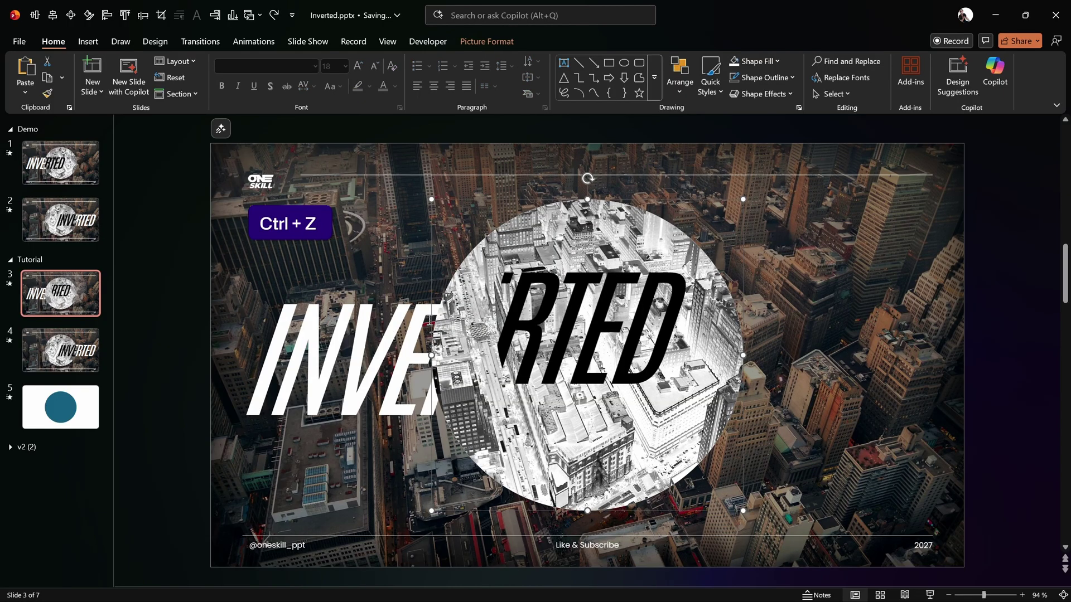
left_click(458, 124)
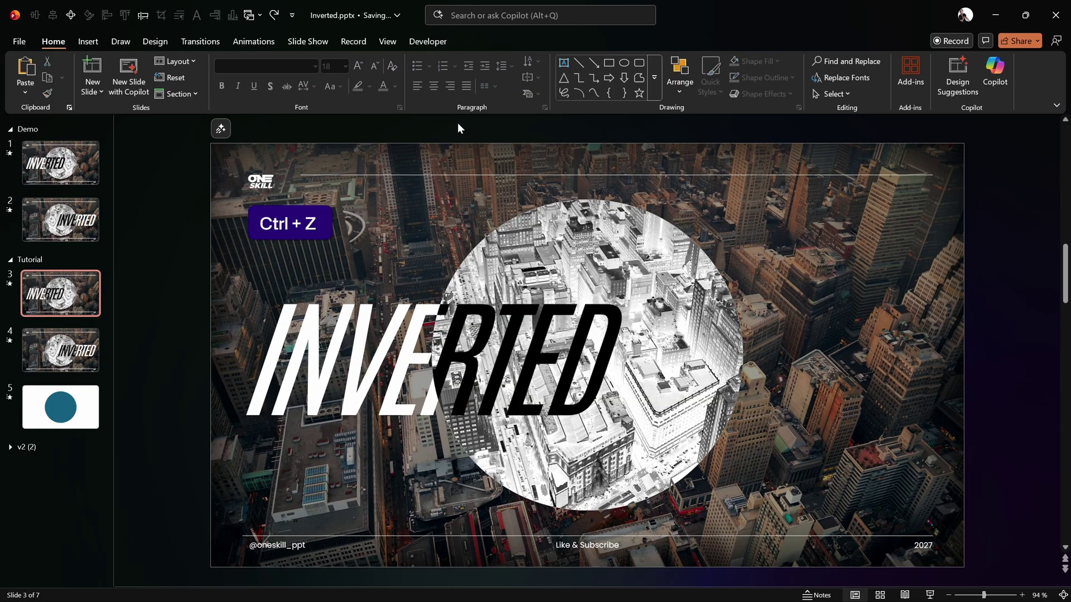
Step: Paste the circle onto slide 4, fill it white and centre it on the slide
left_click(78, 362)
key("ctrl+v")
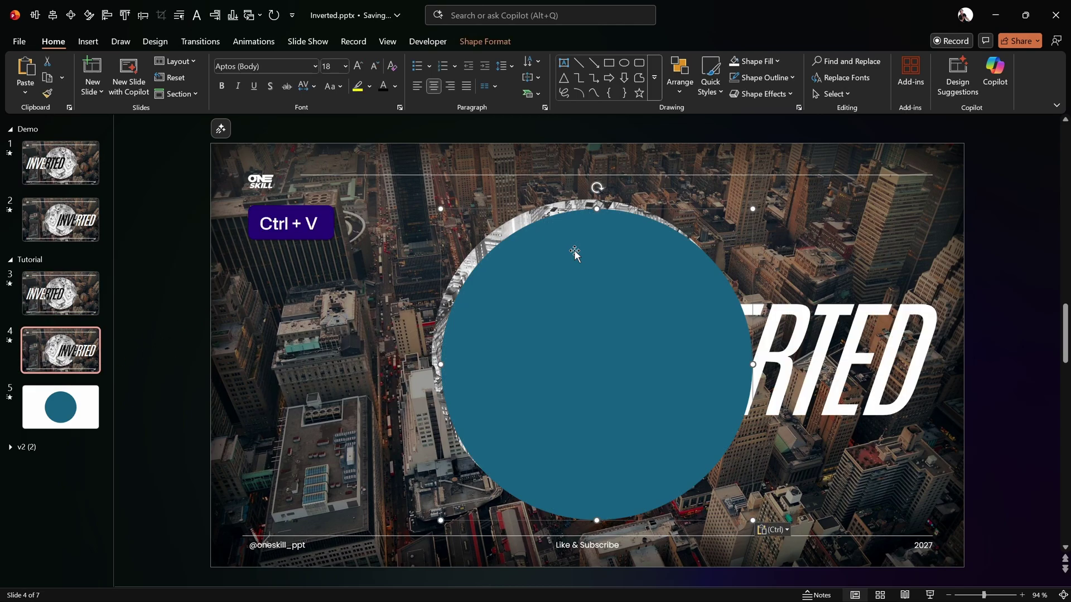
left_click(487, 42)
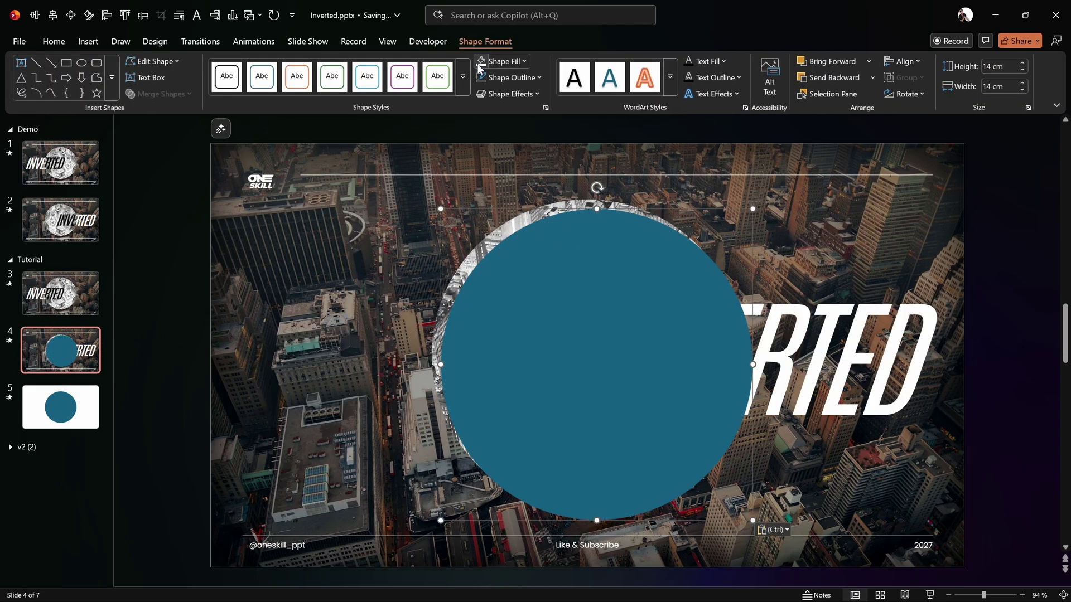
left_click(497, 61)
left_click(34, 15)
left_click(52, 15)
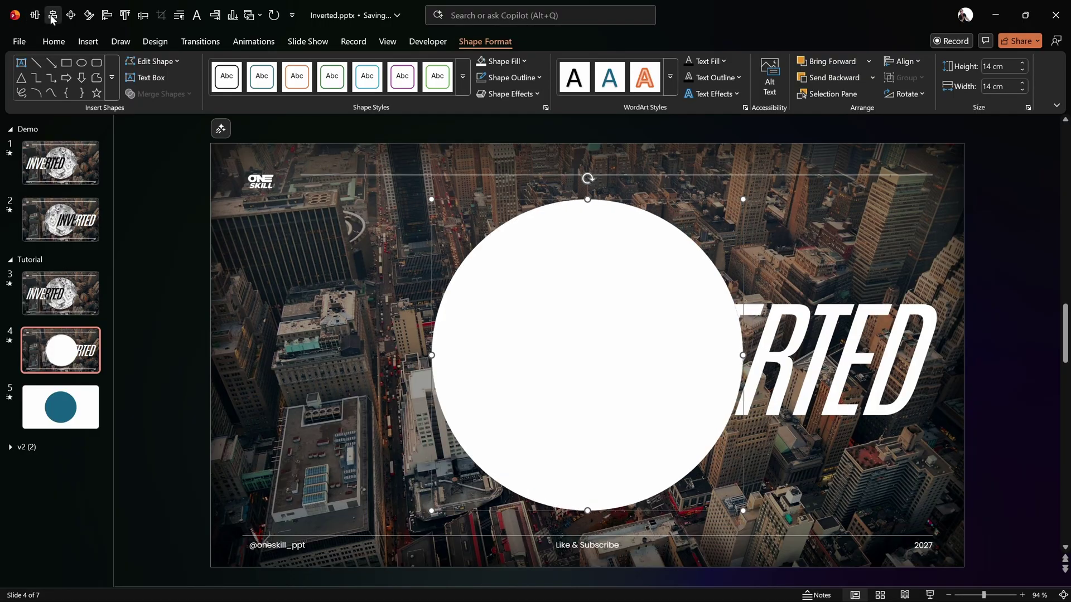
Step: Send the white circle behind the text and city picture, then test and undo a move
left_click(835, 78)
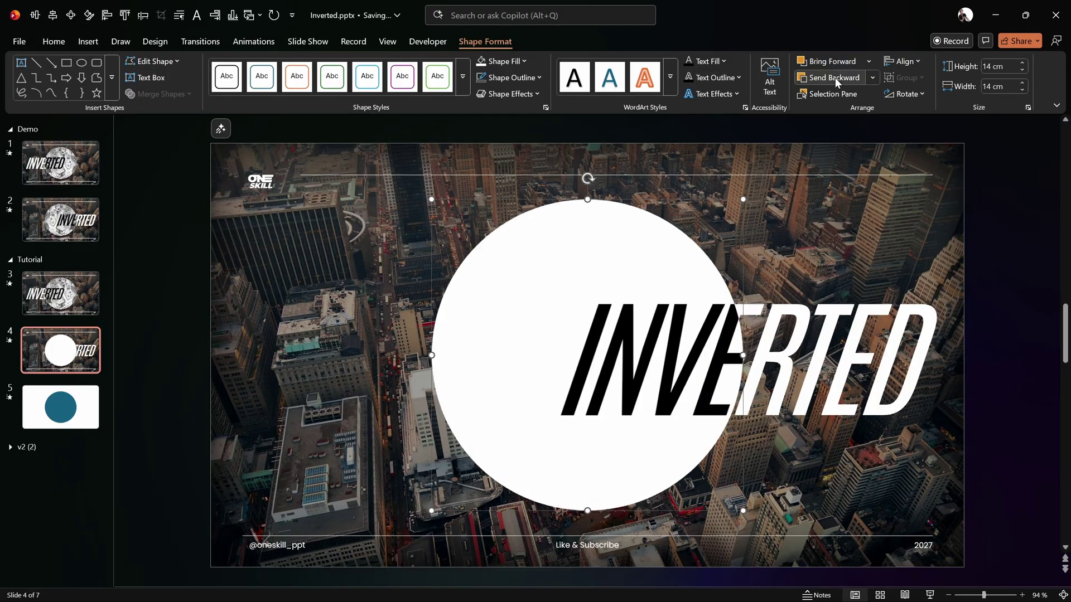
left_click(835, 78)
left_click(705, 125)
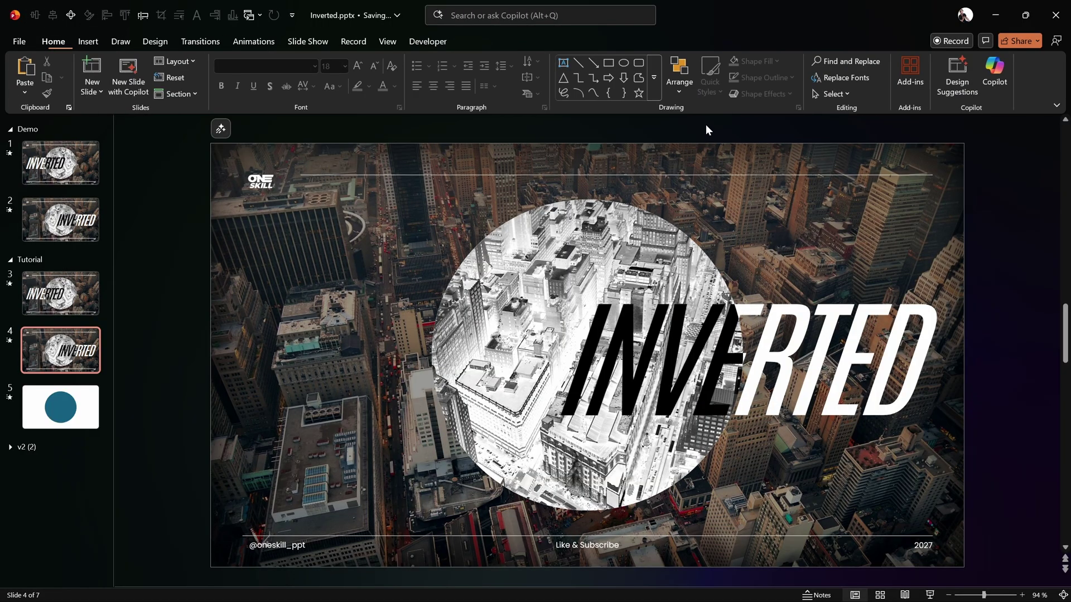
left_click_drag(650, 347, 540, 496)
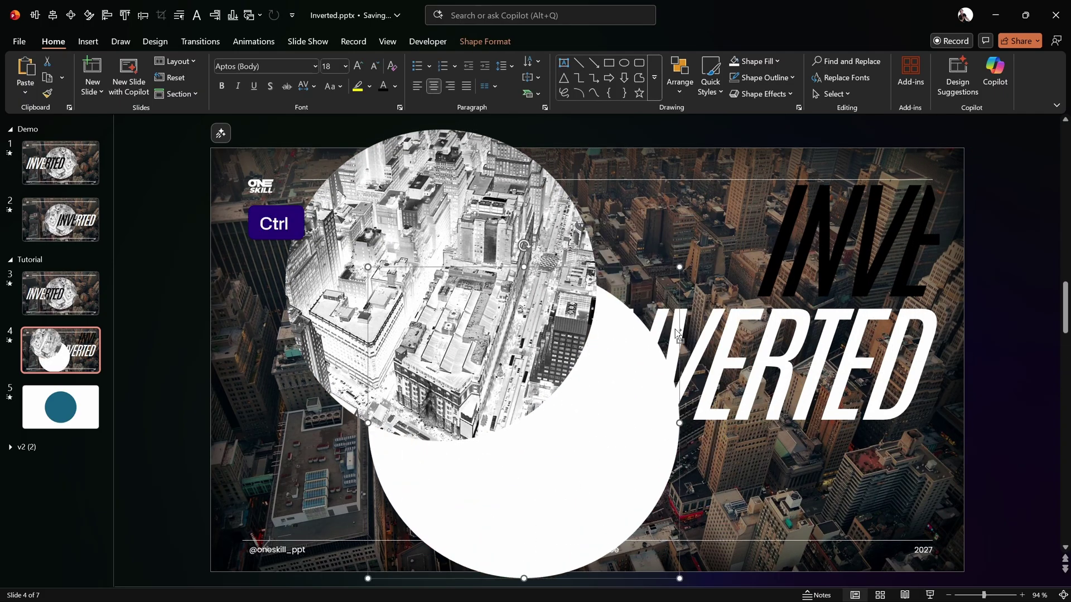
key("ctrl+z")
key("ctrl+z")
left_click(632, 125)
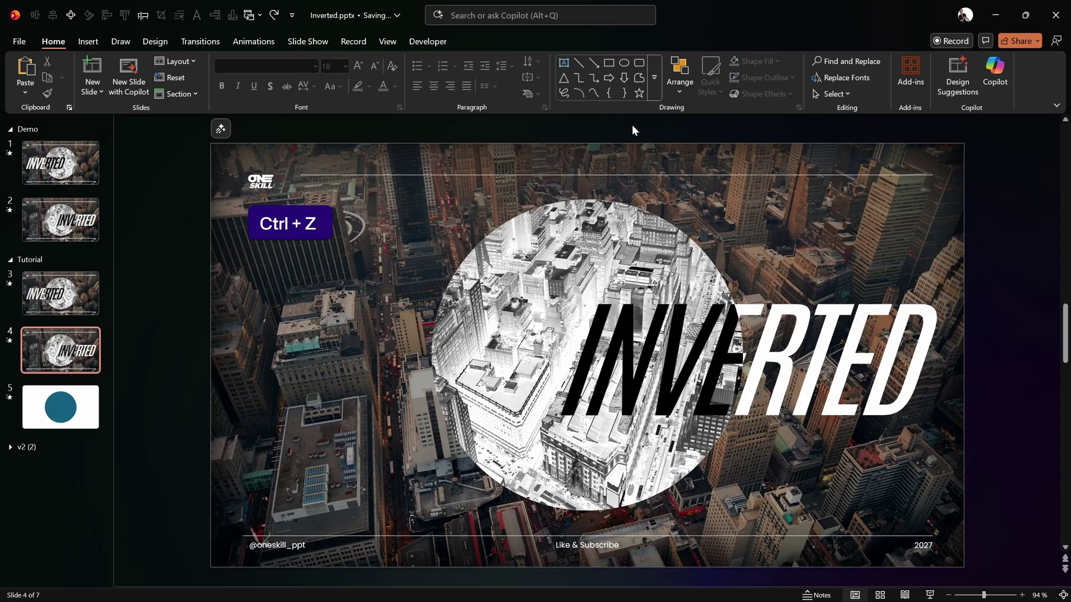